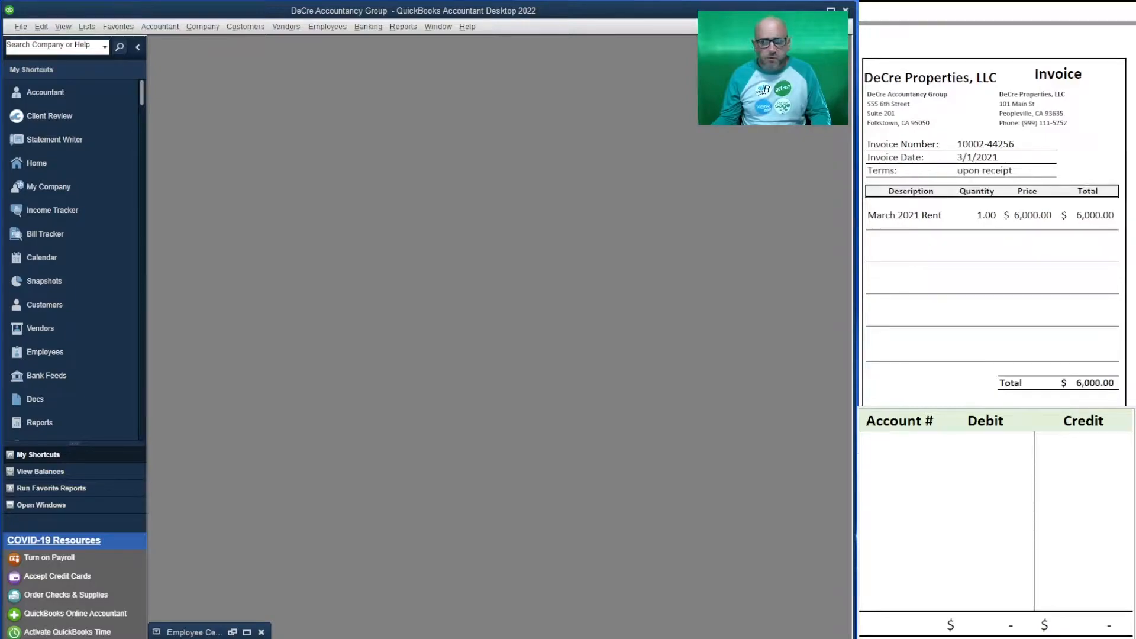
# - Open a new vendor bill for DeCre Properties, LLC and date it 03/01/2021
pyautogui.click(286, 26)
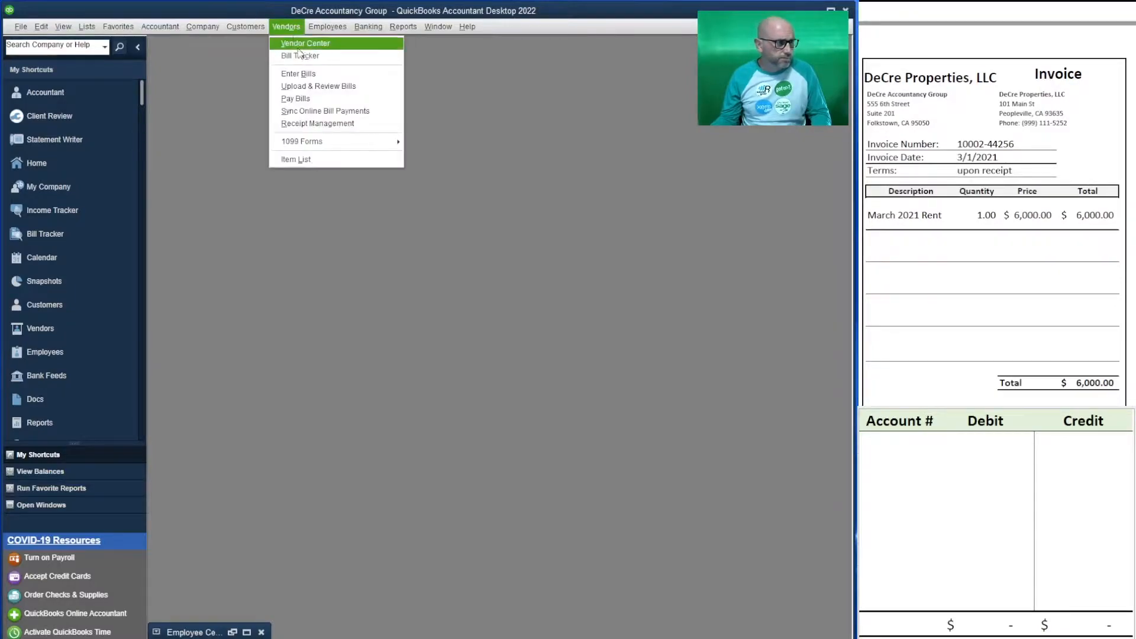
pyautogui.click(303, 76)
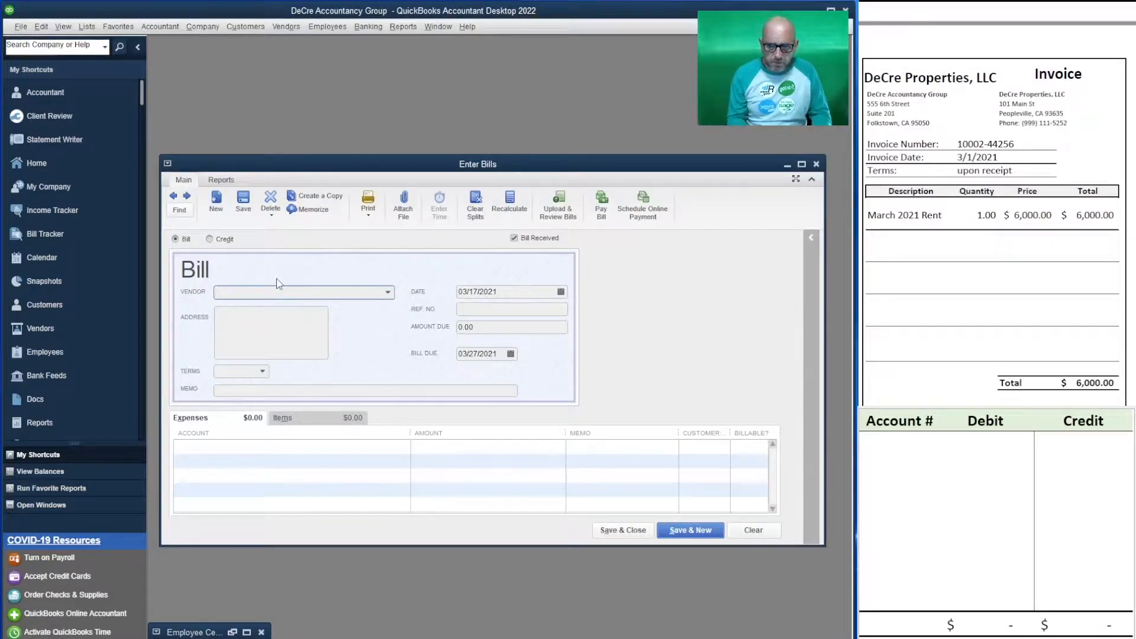
pyautogui.write('Prof Ed Solutions')
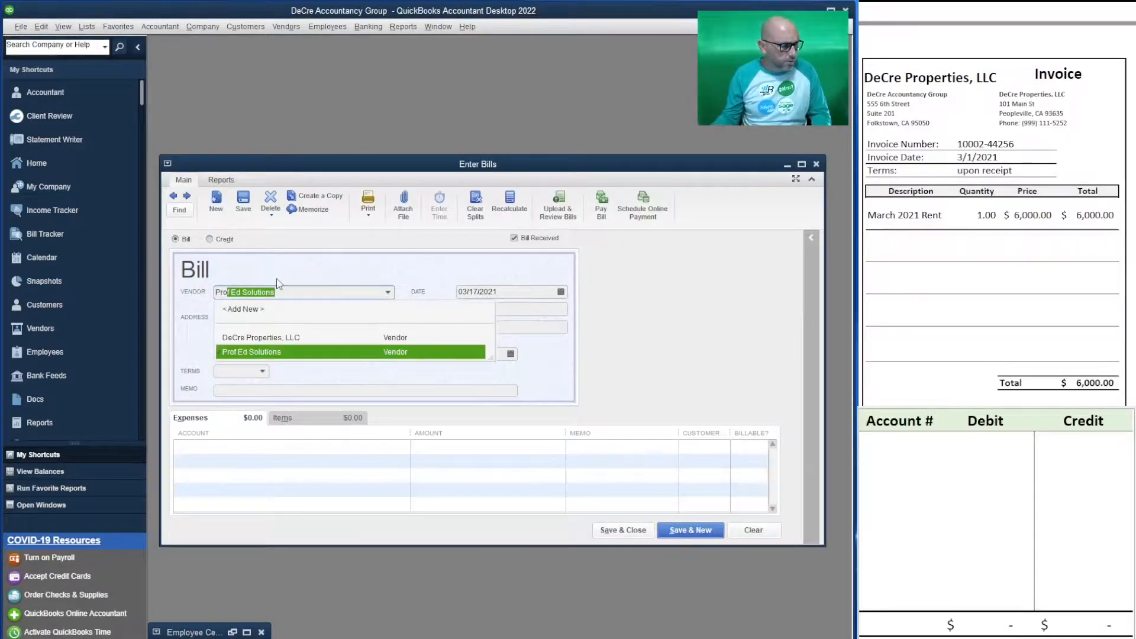
pyautogui.click(296, 338)
pyautogui.click(524, 294)
pyautogui.moveTo(524, 294); pyautogui.dragTo(417, 294)
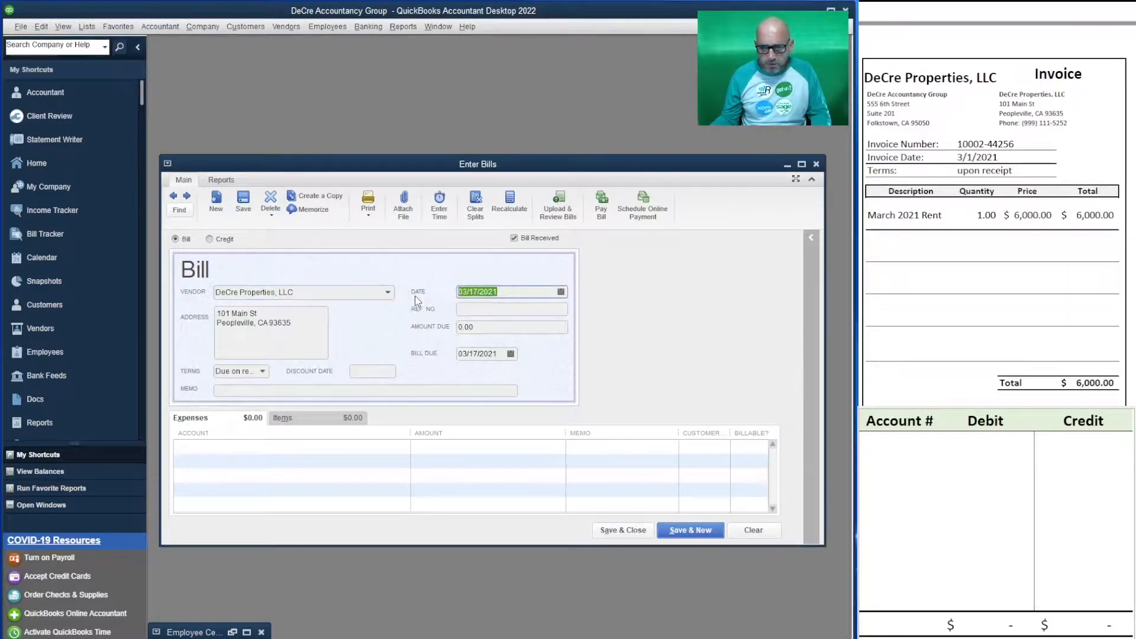
pyautogui.write('3/01/2021')
pyautogui.press('Tab')
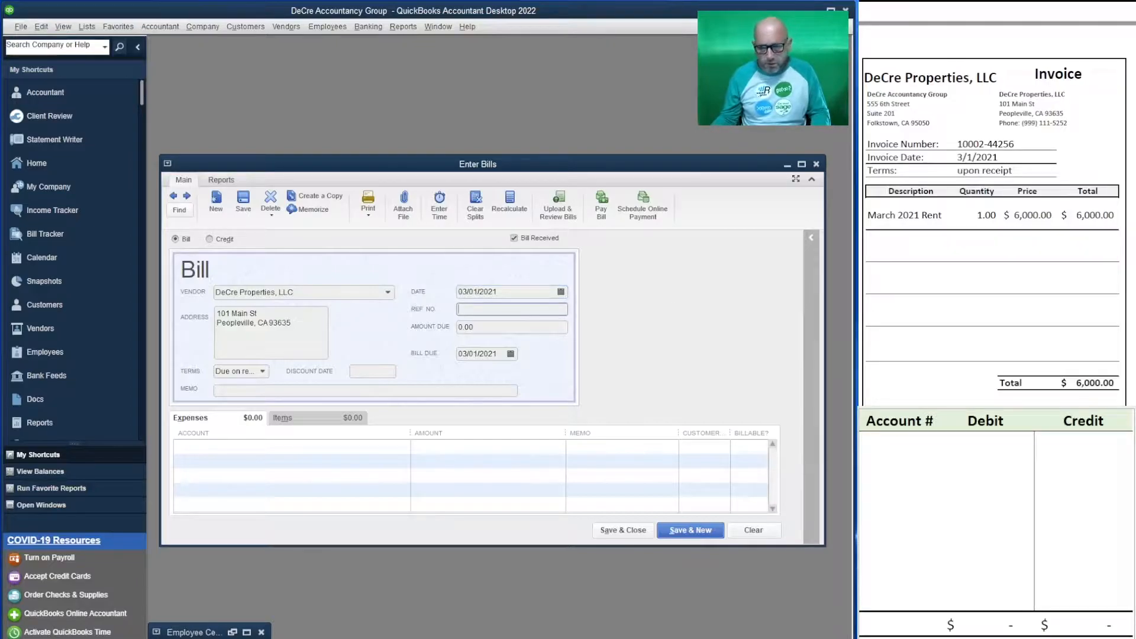
# - Copy the invoice number from the DeCre Properties invoice into the bill's reference number and memo
pyautogui.moveTo(1015, 145); pyautogui.dragTo(957, 145)
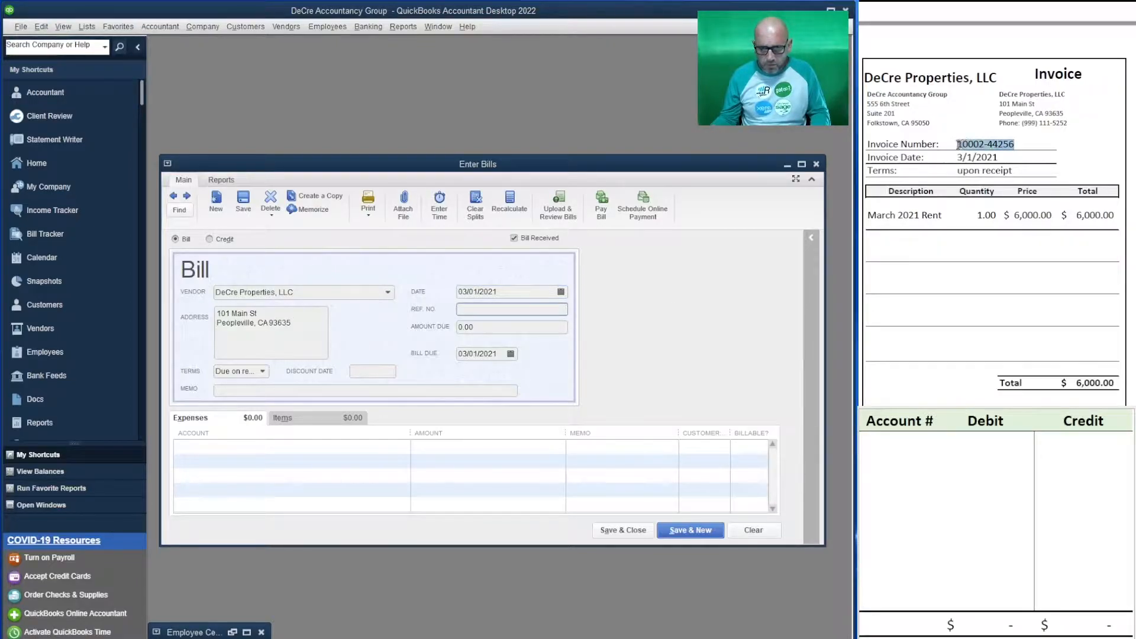
pyautogui.hotkey('ctrl', 'c')
pyautogui.click(473, 309)
pyautogui.hotkey('ctrl', 'v')
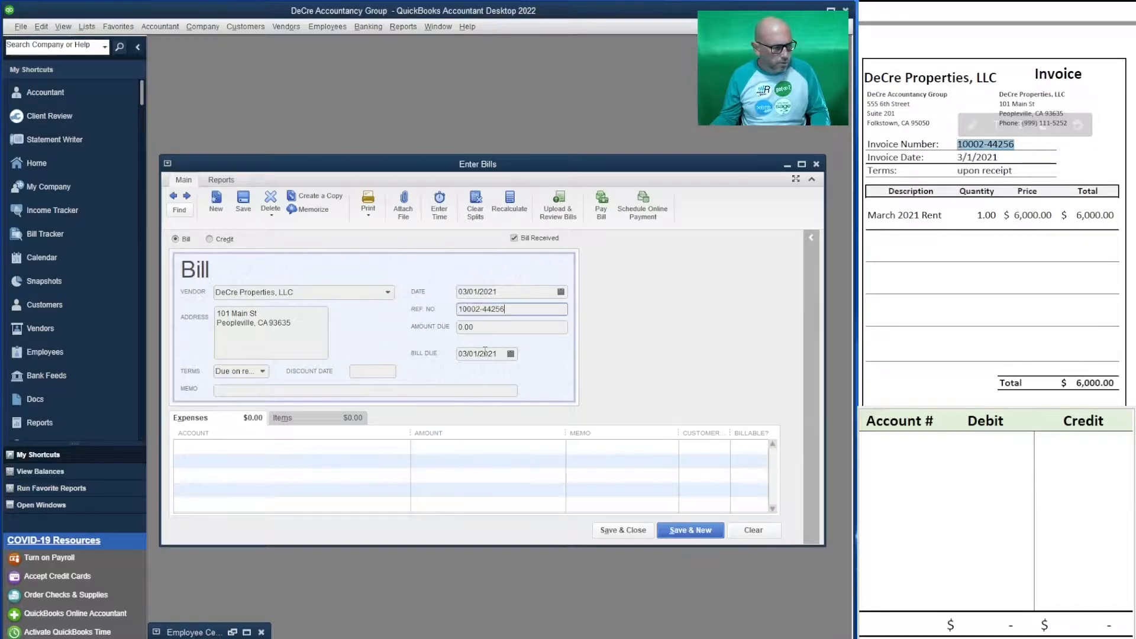
pyautogui.click(325, 390)
pyautogui.hotkey('ctrl', 'v')
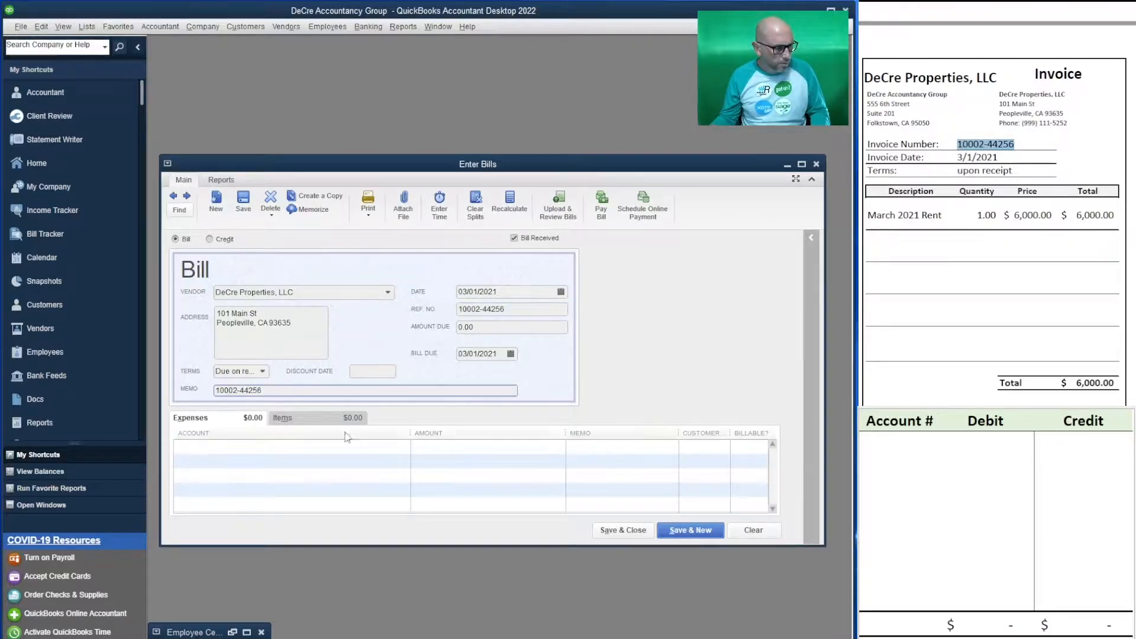
# - Set the bill's amount due to 6,000 and assign the expense line to 67100 Rent Expense with the memo "March Rent"
pyautogui.click(510, 326)
pyautogui.write('6000')
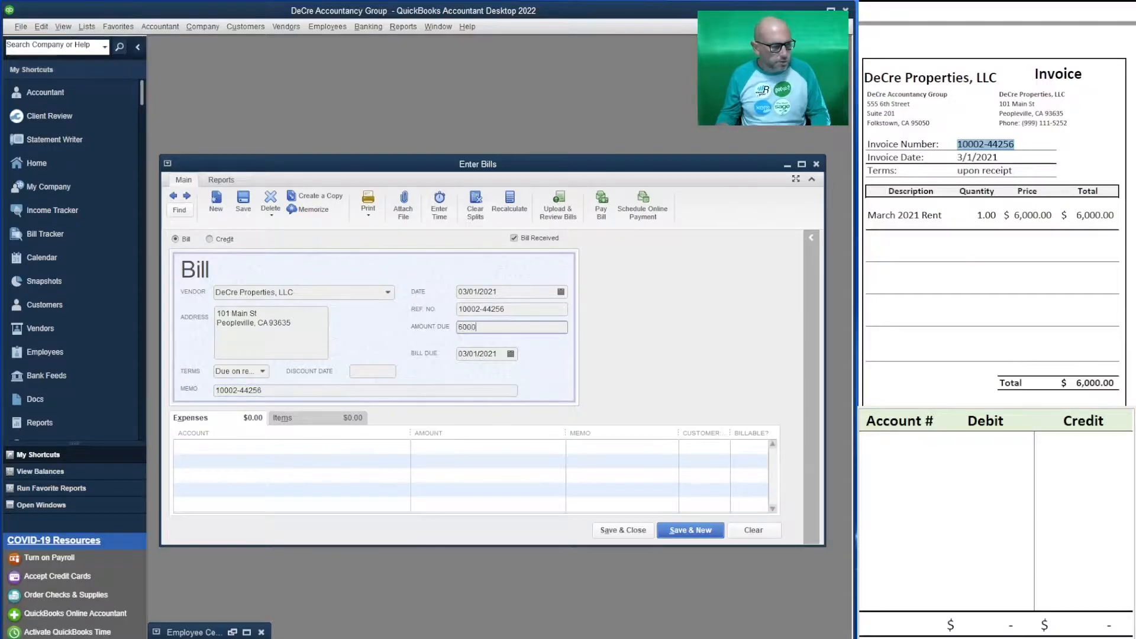
pyautogui.press('Tab')
pyautogui.click(236, 446)
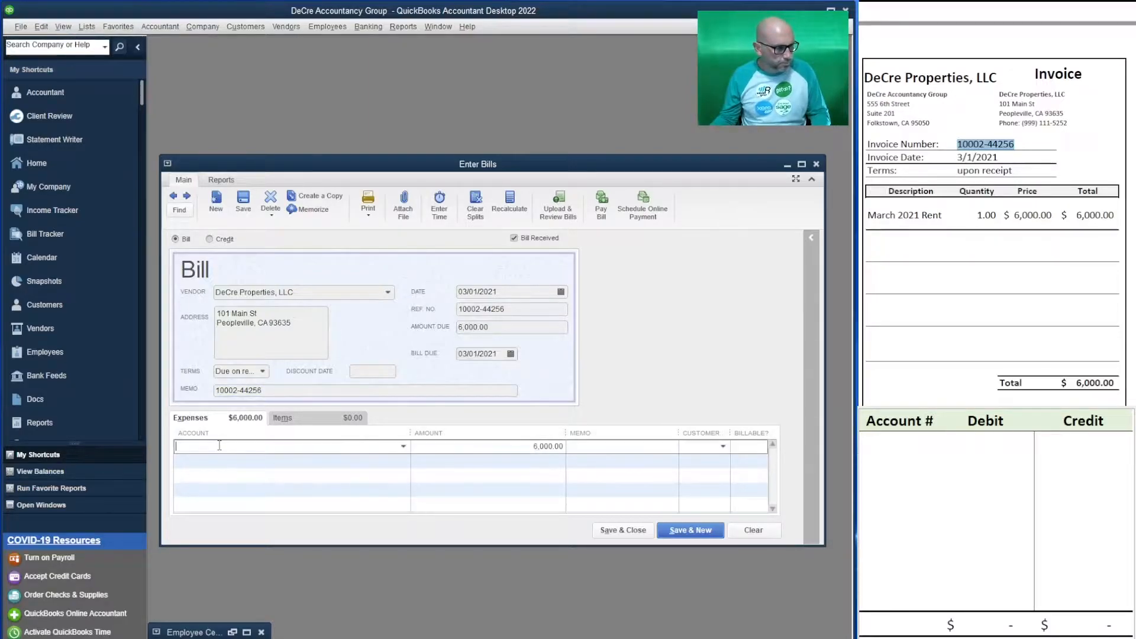
pyautogui.write('Re')
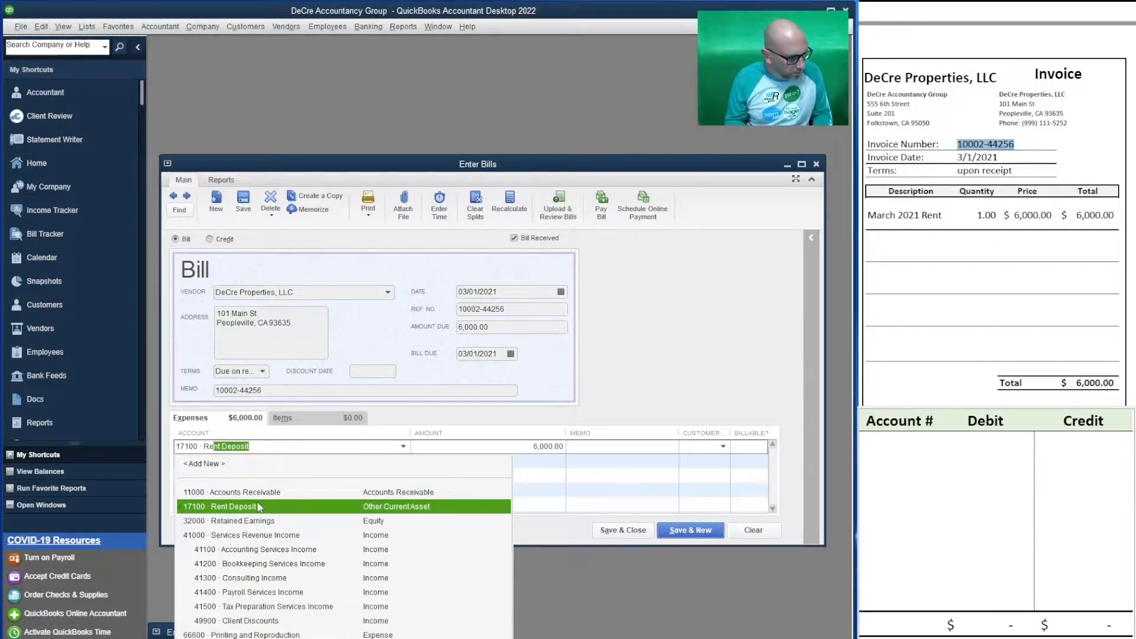
pyautogui.write('nt')
pyautogui.click(259, 506)
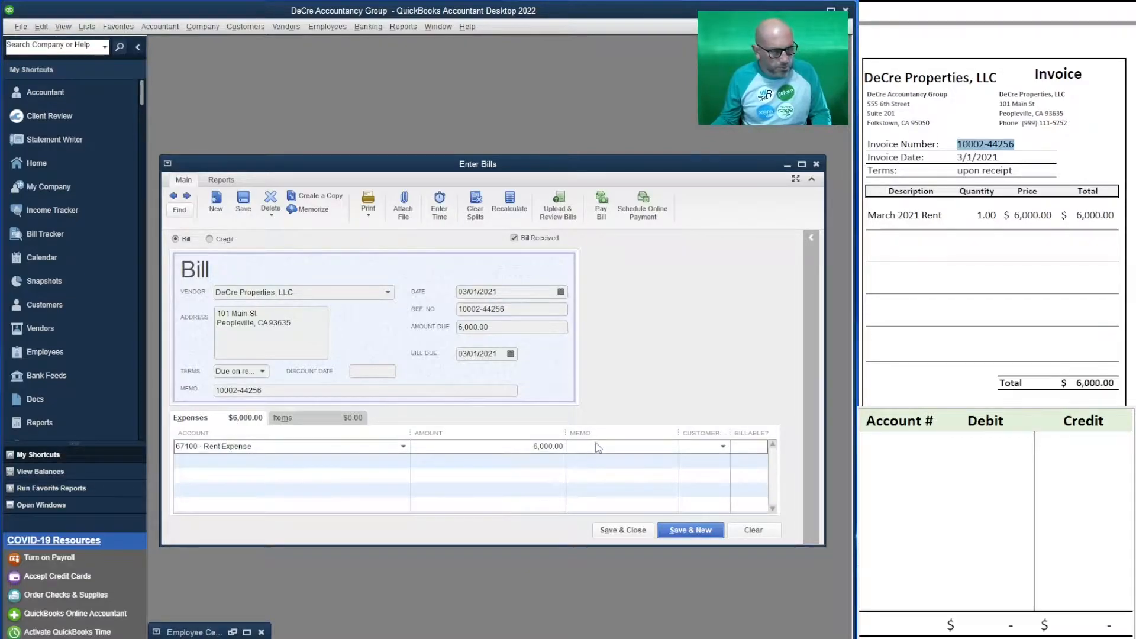
pyautogui.write('March Rent')
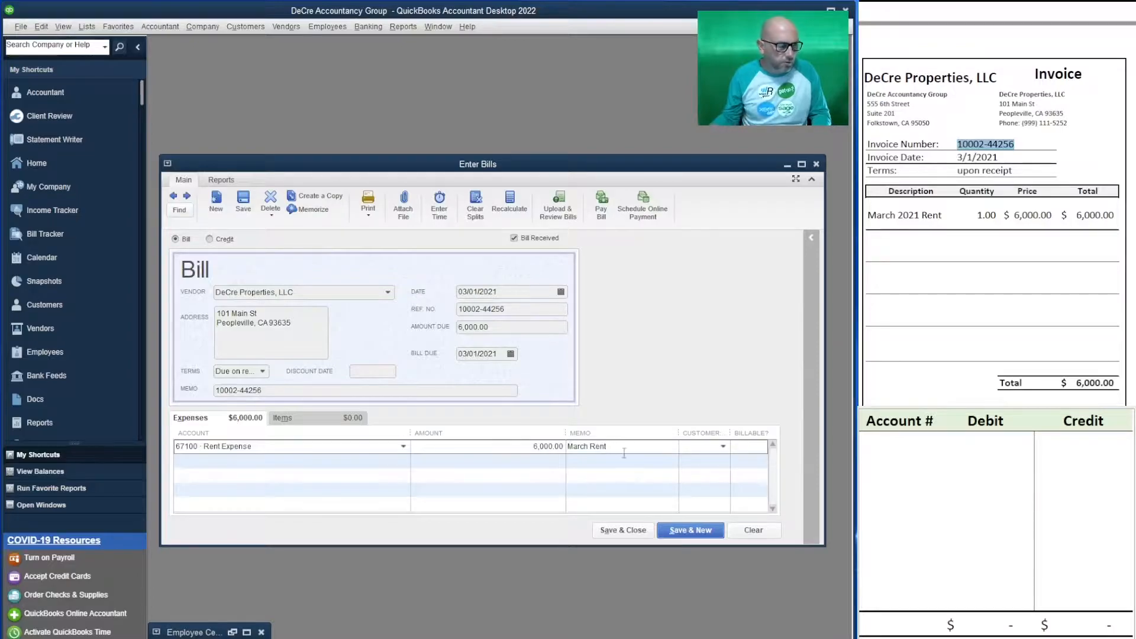
# - Switch to the debit/credit worksheet and record account 20000 with a credit of 6,000 in its first row
pyautogui.click(890, 451)
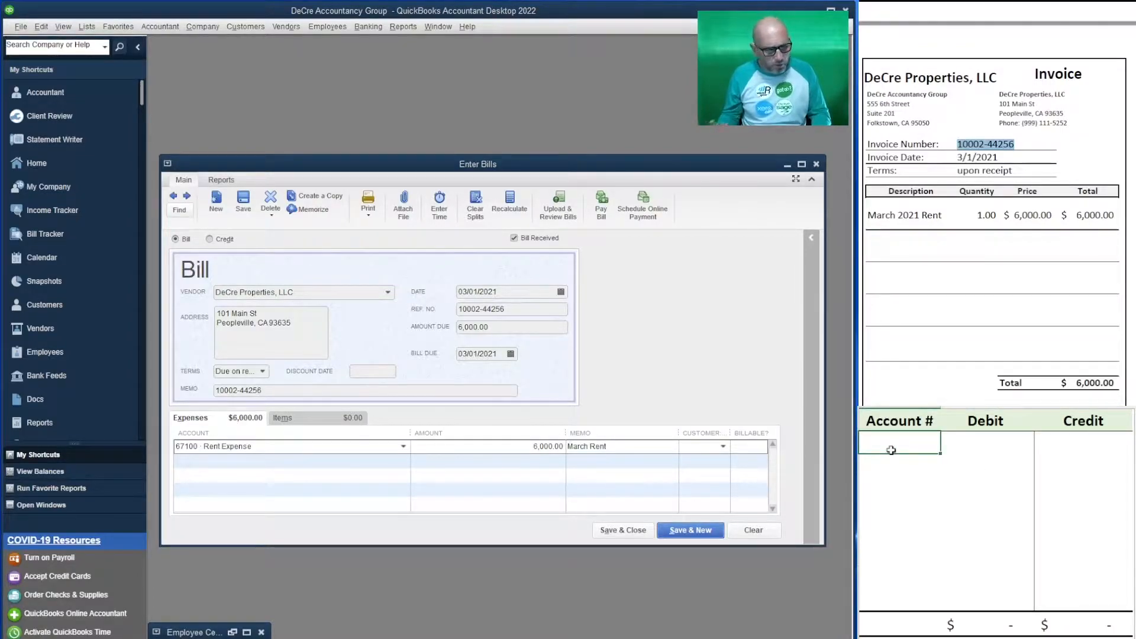
pyautogui.write('20000')
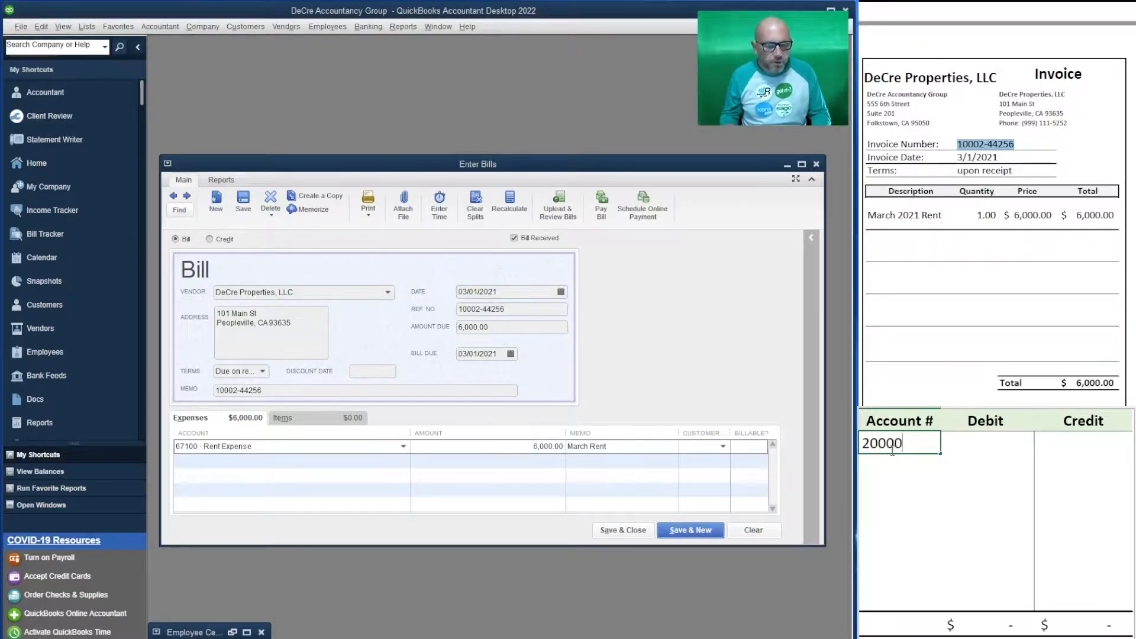
pyautogui.press('Tab')
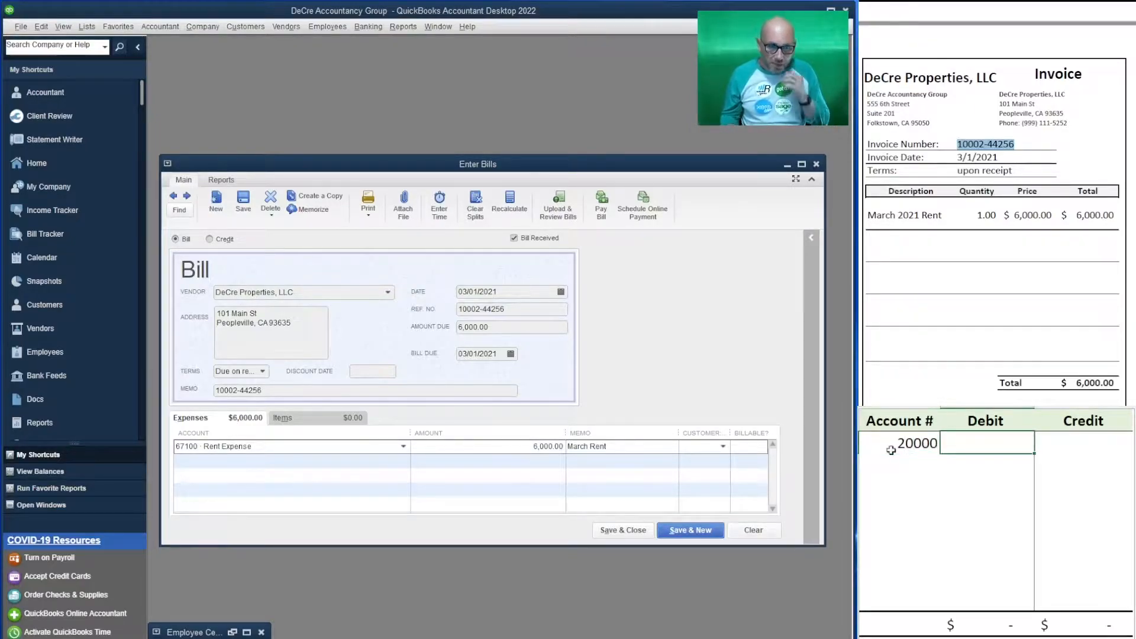
pyautogui.press('Tab')
pyautogui.write('6000')
pyautogui.press('Return')
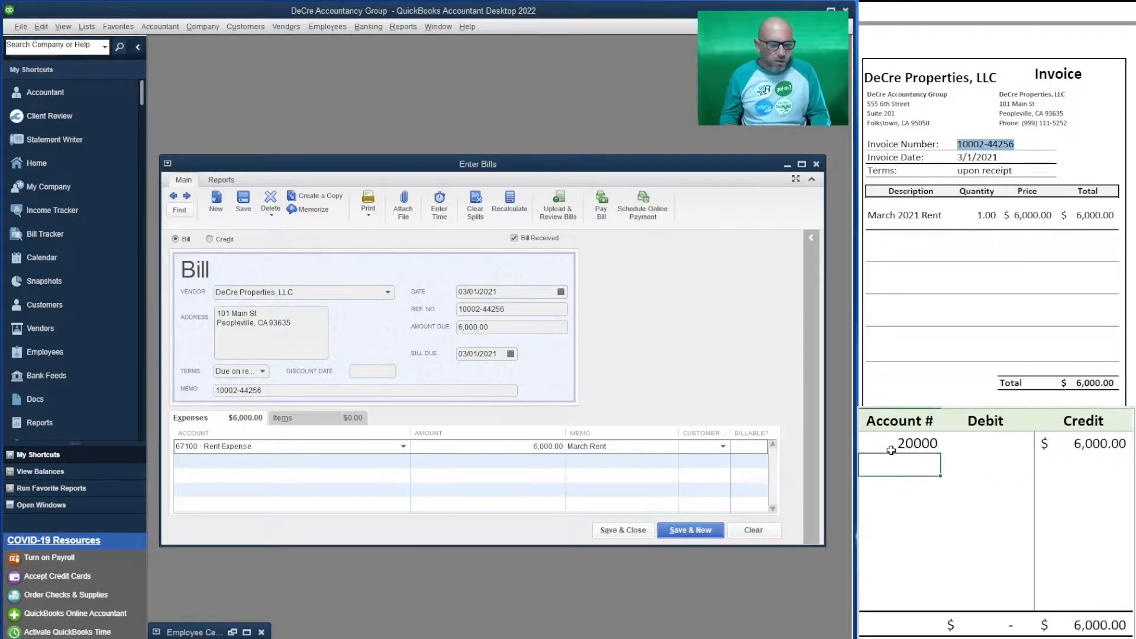
# - Add account 67100 with a debit of 6,000 in the worksheet's second row
pyautogui.write('67100')
pyautogui.press('Tab')
pyautogui.write('600')
pyautogui.press('Return')
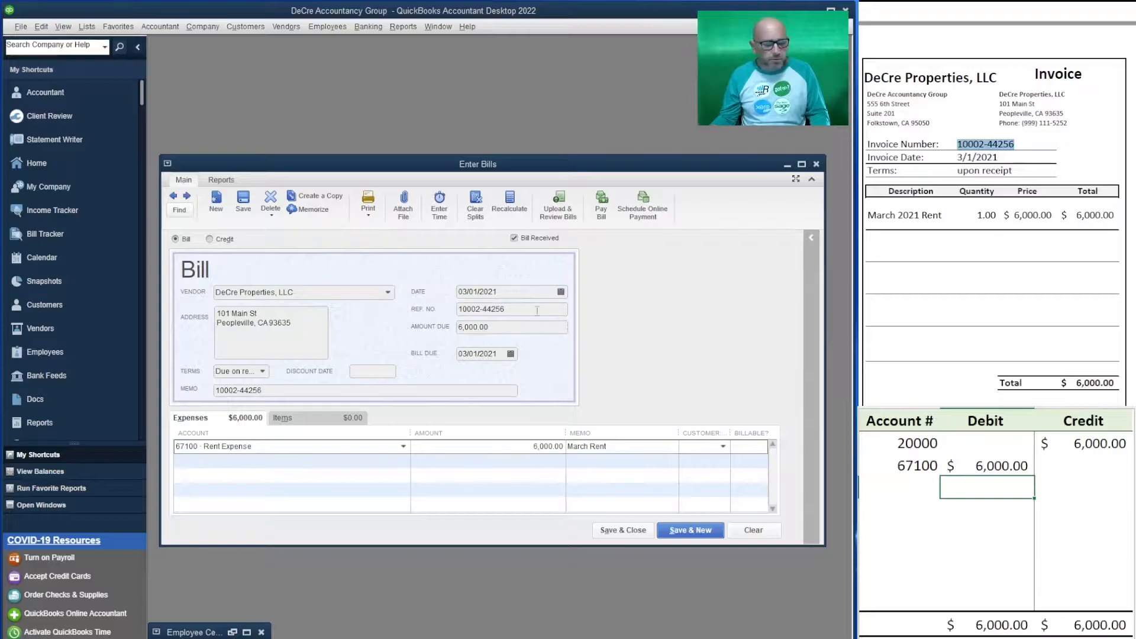
# - Save the DeCre Properties bill and start a new one for TriCounty Utilities dated 03/04/2021
pyautogui.click(688, 529)
pyautogui.scroll(-5, 994, 230)
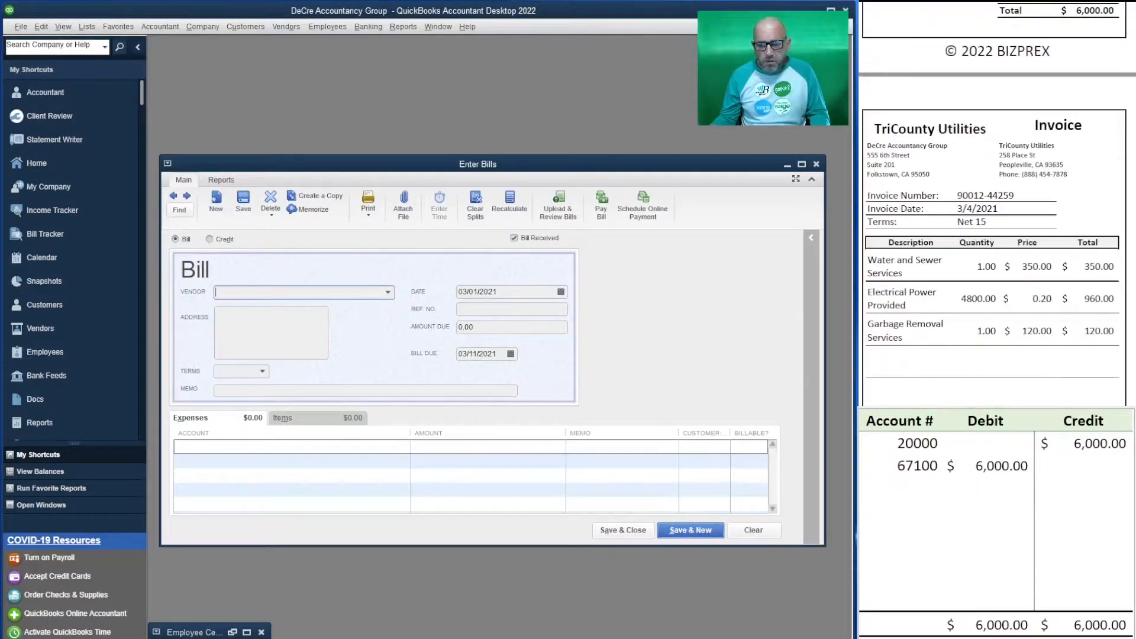
pyautogui.scroll(-1, 996, 210)
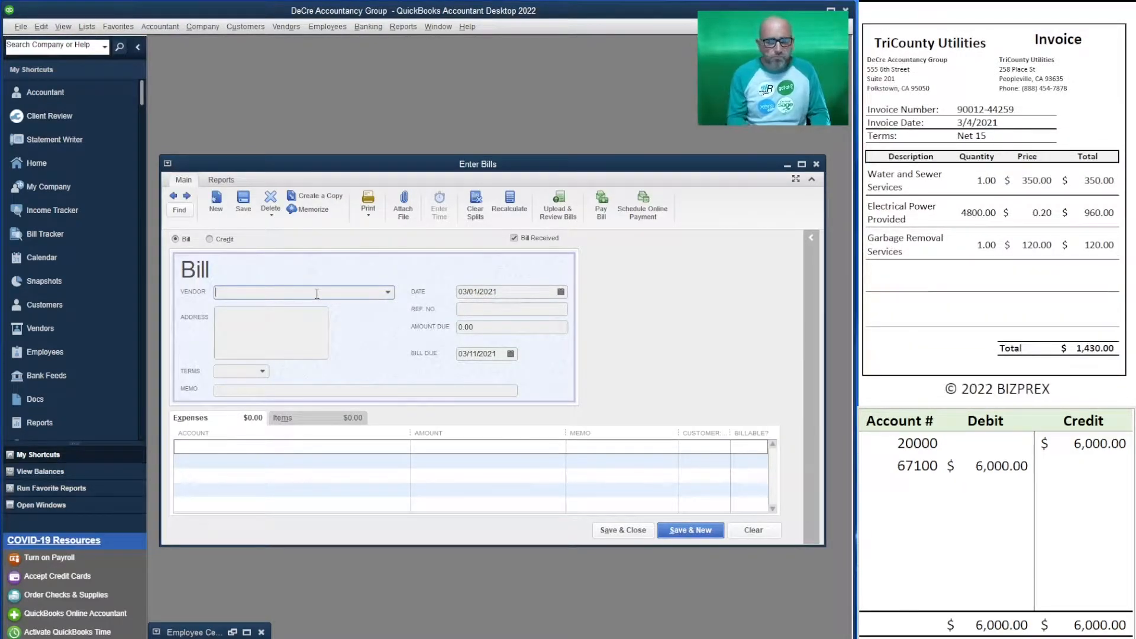
pyautogui.write('TriCounty Utilities')
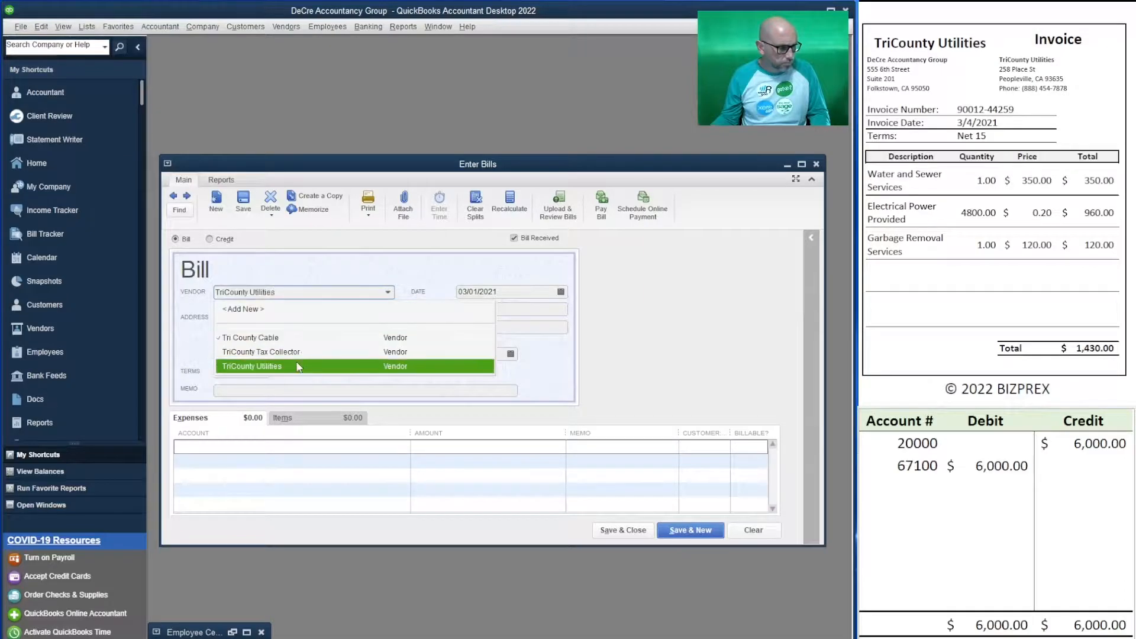
pyautogui.click(299, 366)
pyautogui.click(512, 291)
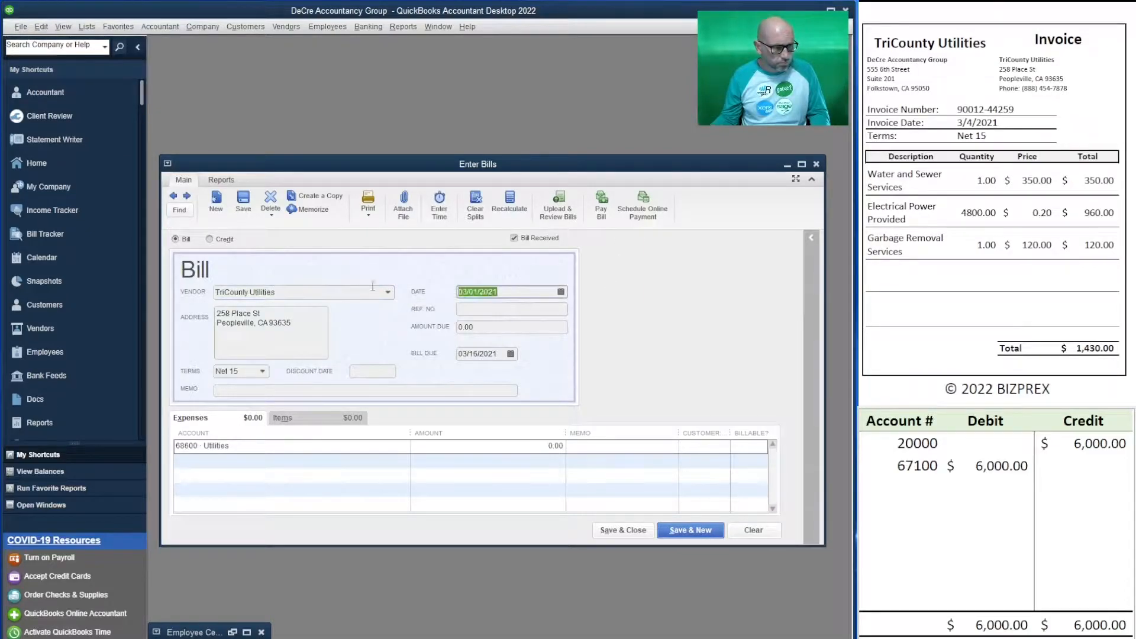
pyautogui.write('3/04')
pyautogui.write('/2021')
pyautogui.press('Tab')
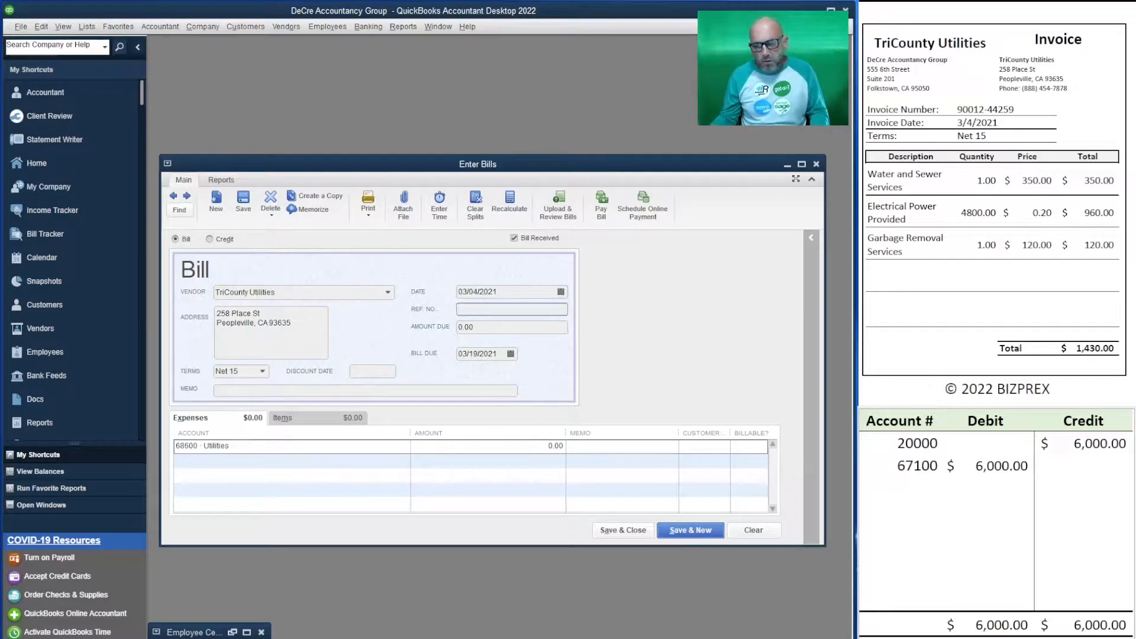
# - Copy the TriCounty Utilities invoice number into the bill's reference number and memo, and set the amount due to 1,430
pyautogui.moveTo(1015, 109); pyautogui.dragTo(953, 109)
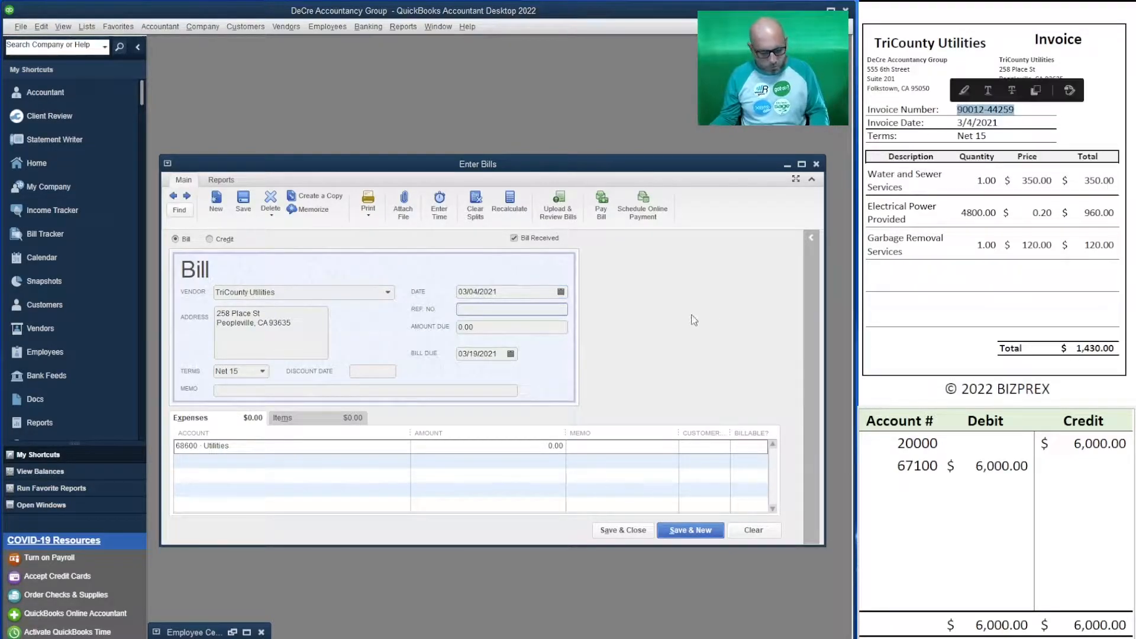
pyautogui.click(475, 310)
pyautogui.hotkey('ctrl', 'v')
pyautogui.moveTo(489, 327); pyautogui.dragTo(439, 328)
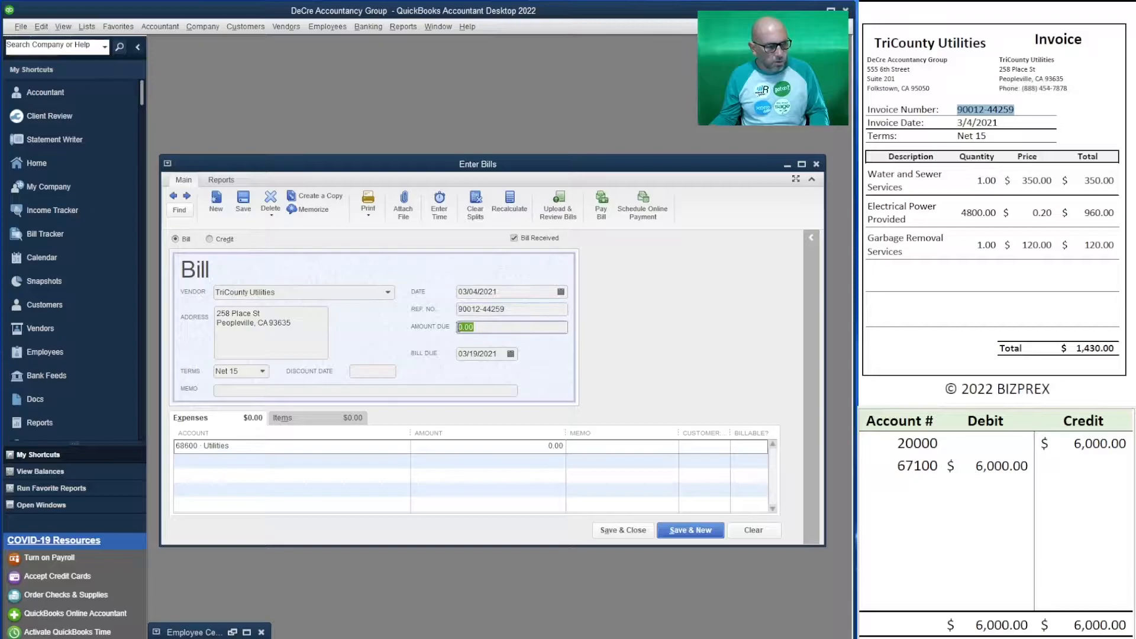
pyautogui.write('1430')
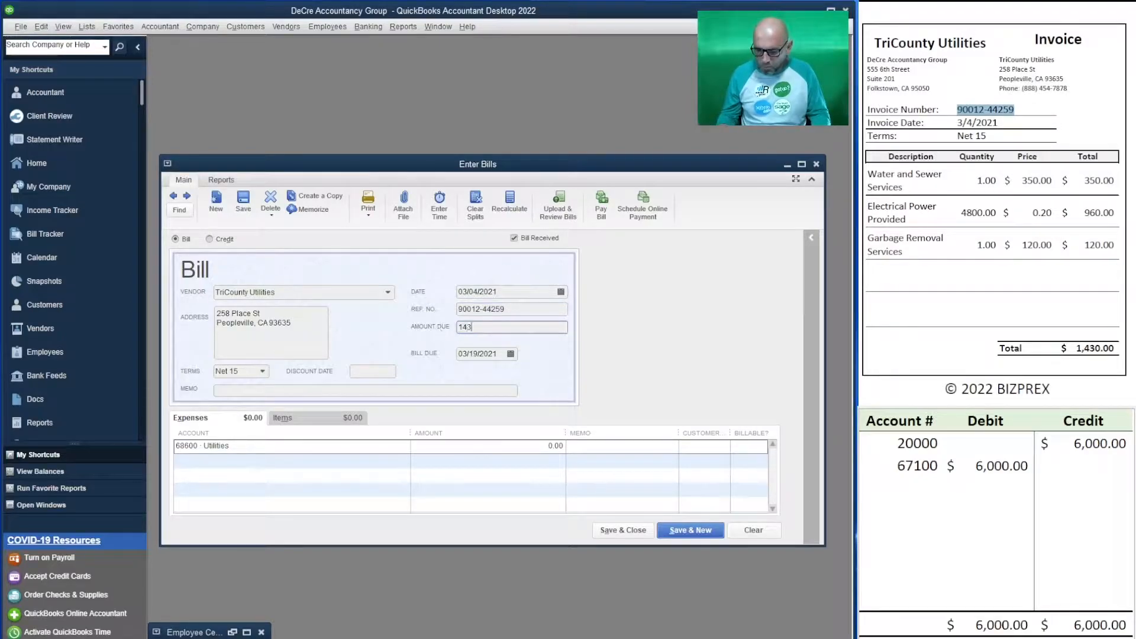
pyautogui.press('Tab')
pyautogui.click(274, 392)
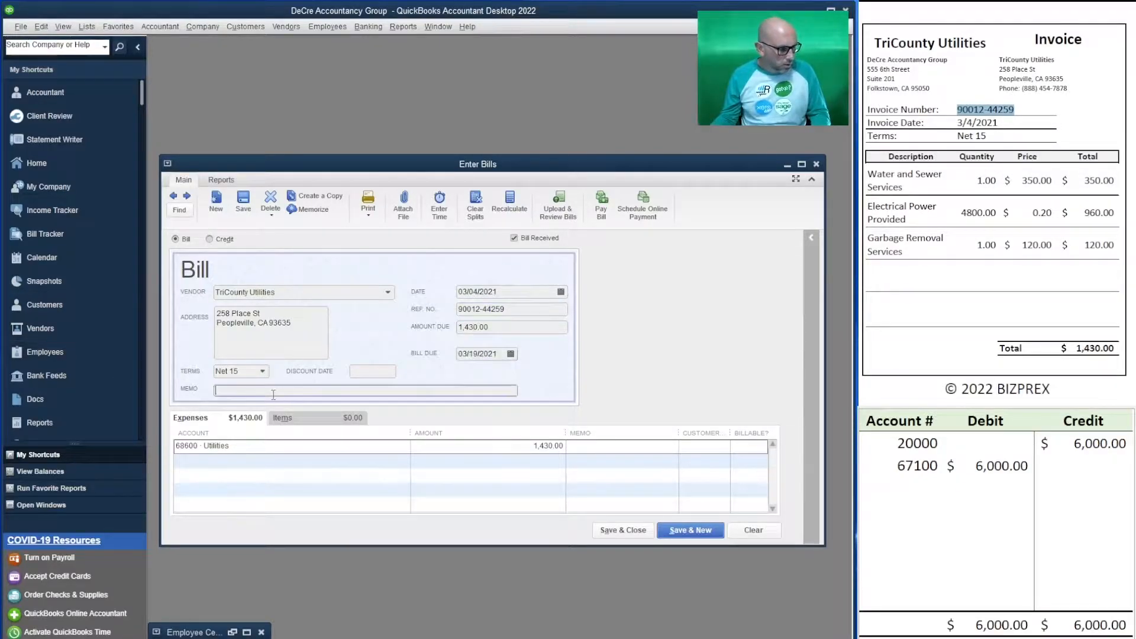
pyautogui.hotkey('ctrl', 'v')
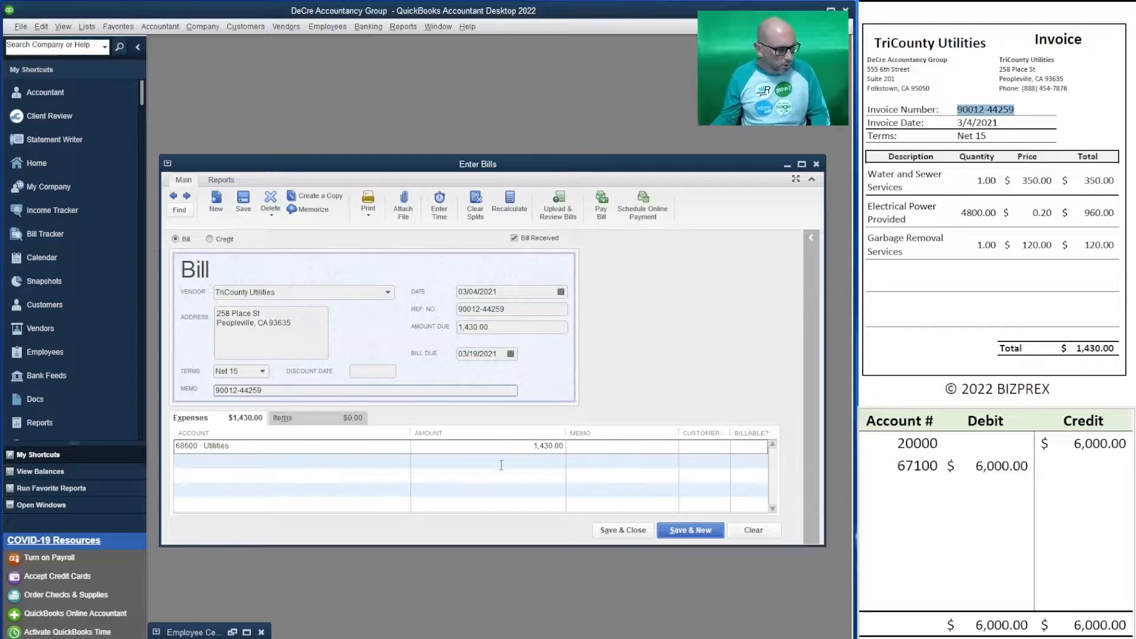
# - Change the worksheet's second row to account 68600 with a debit of 1,430
pyautogui.click(989, 457)
pyautogui.click(985, 465)
pyautogui.click(924, 469)
pyautogui.write('68600')
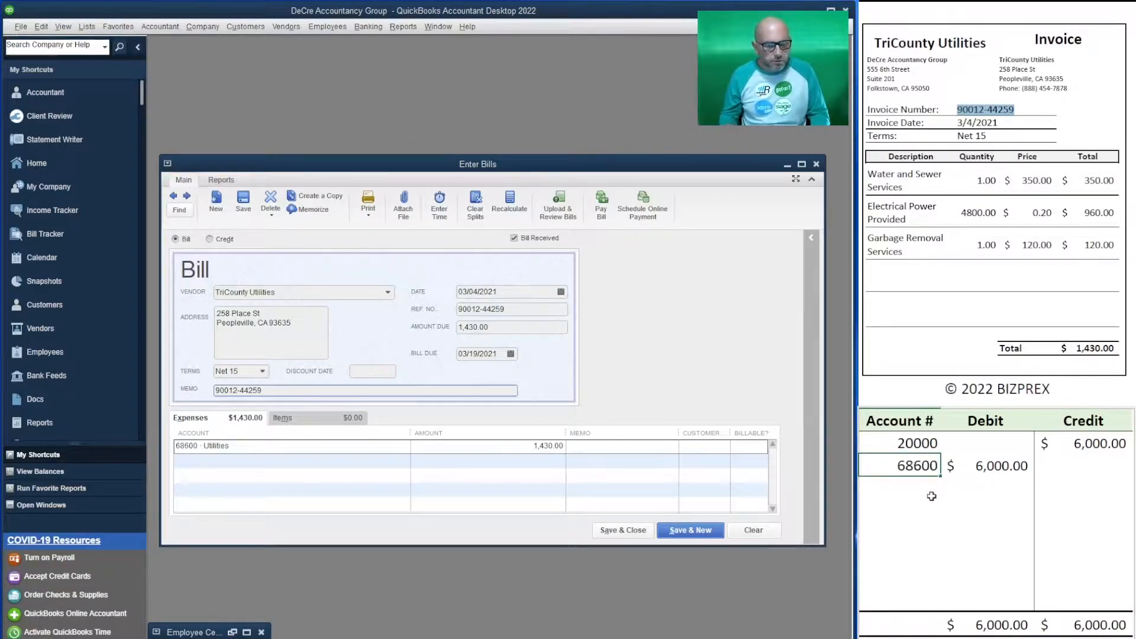
pyautogui.press('Tab')
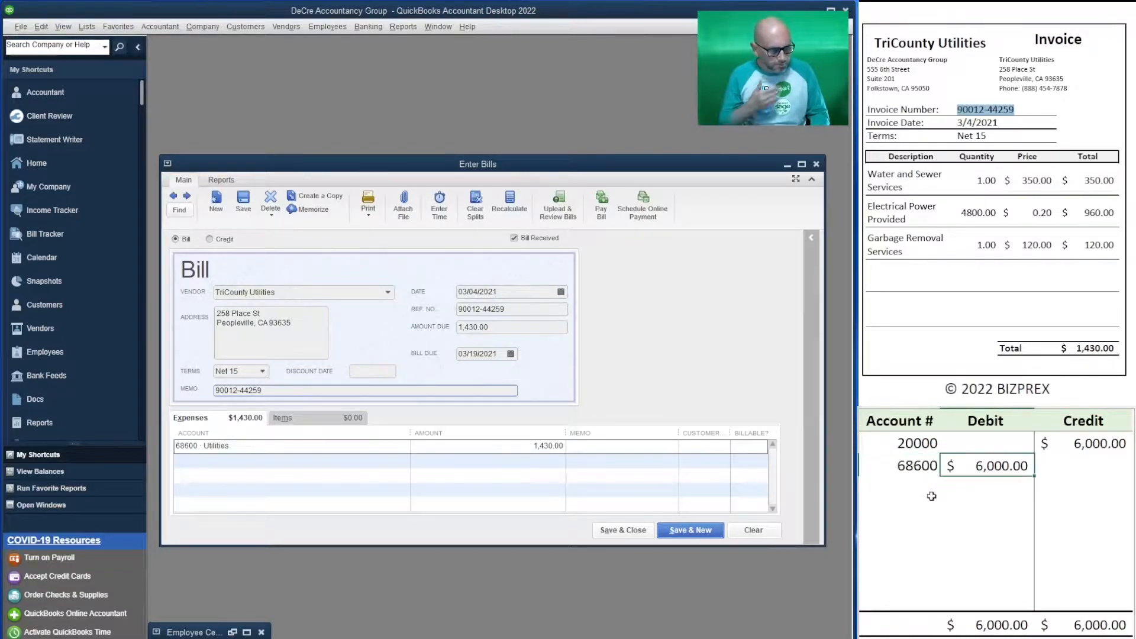
pyautogui.write('1430')
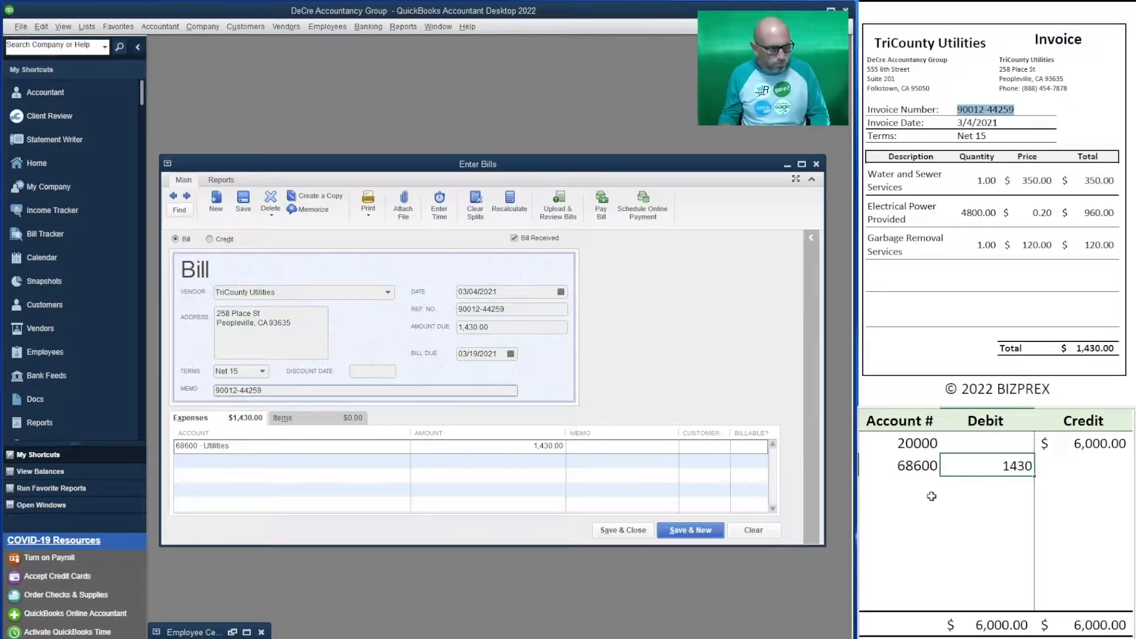
# - Change the credit for account 20000 in the worksheet to 1,430
pyautogui.press('Up')
pyautogui.press('Right')
pyautogui.write('1430')
pyautogui.press('Return')
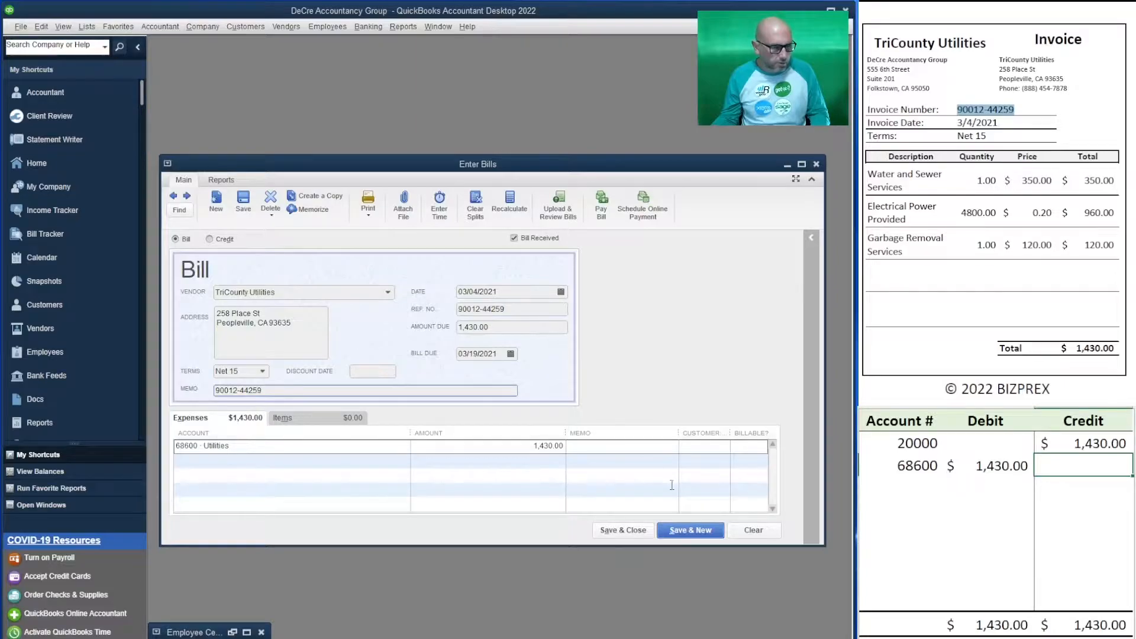
# - Save the TriCounty Utilities bill and start a new one for vendor Keep IT Clean, Inc
pyautogui.click(692, 531)
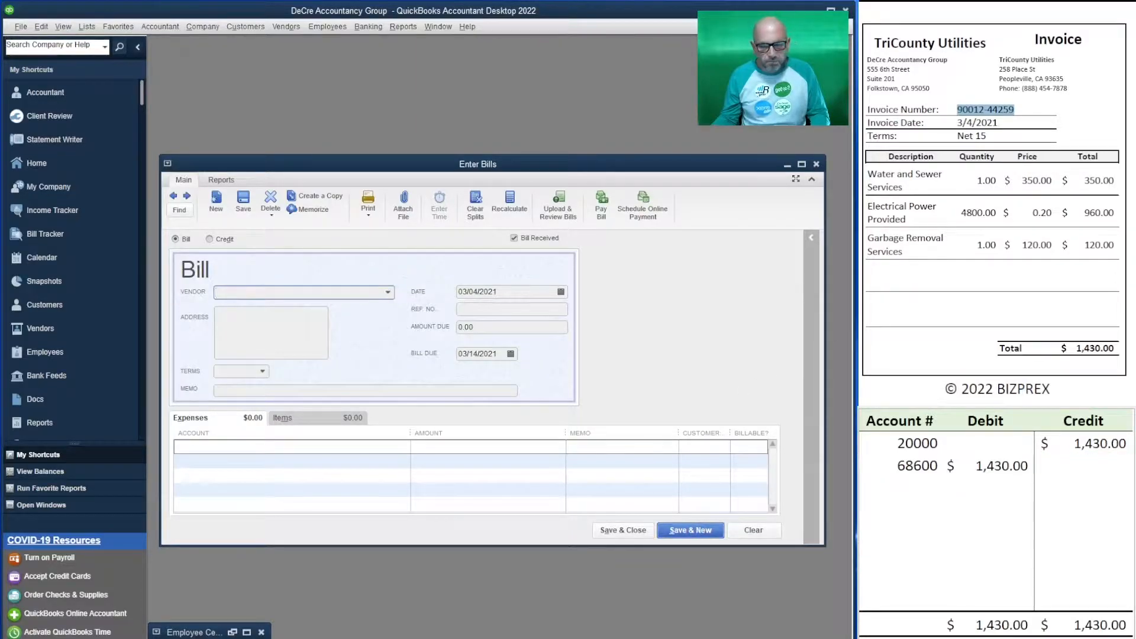
pyautogui.scroll(-6, 996, 202)
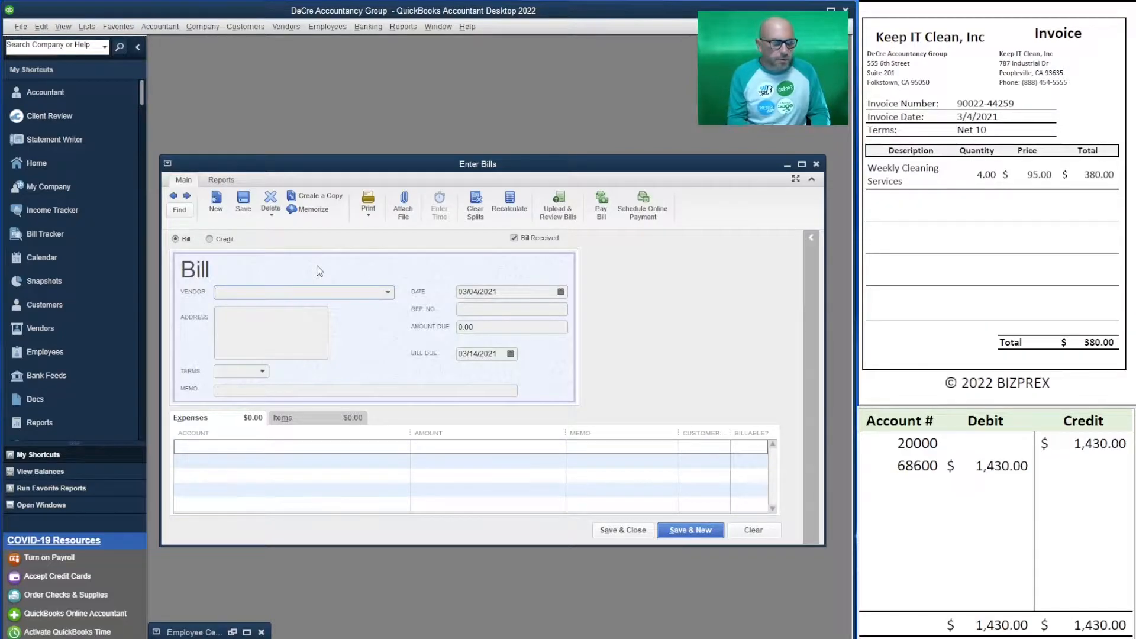
pyautogui.write('Keep IT Clean, Inc')
pyautogui.press('Tab')
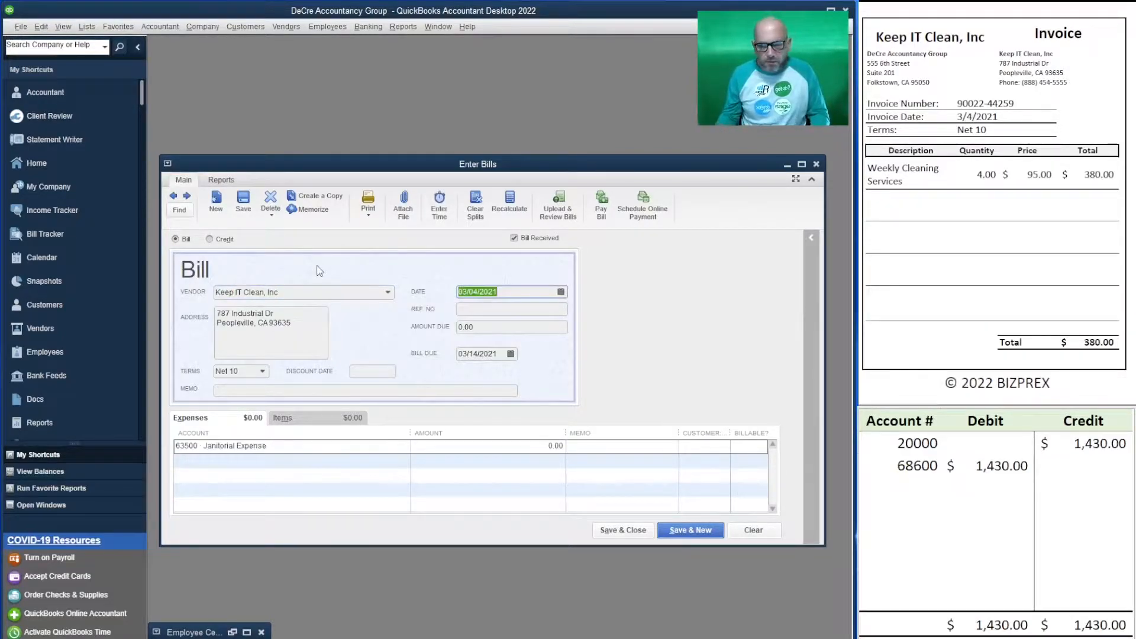
# - Copy the Keep IT Clean invoice number into the bill's reference number and memo, and set the amount due to 380
pyautogui.press('Tab')
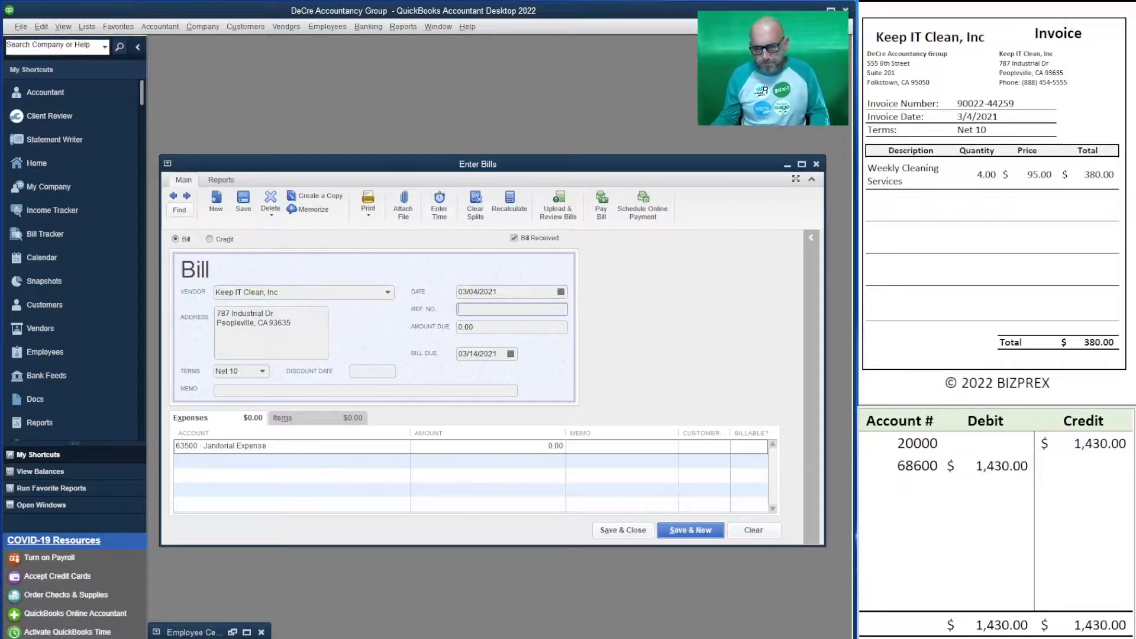
pyautogui.moveTo(1015, 104); pyautogui.dragTo(952, 104)
pyautogui.hotkey('ctrl', 'c')
pyautogui.click(506, 309)
pyautogui.hotkey('ctrl', 'v')
pyautogui.press('Tab')
pyautogui.write('380')
pyautogui.press('Tab')
pyautogui.click(261, 394)
pyautogui.hotkey('ctrl', 'v')
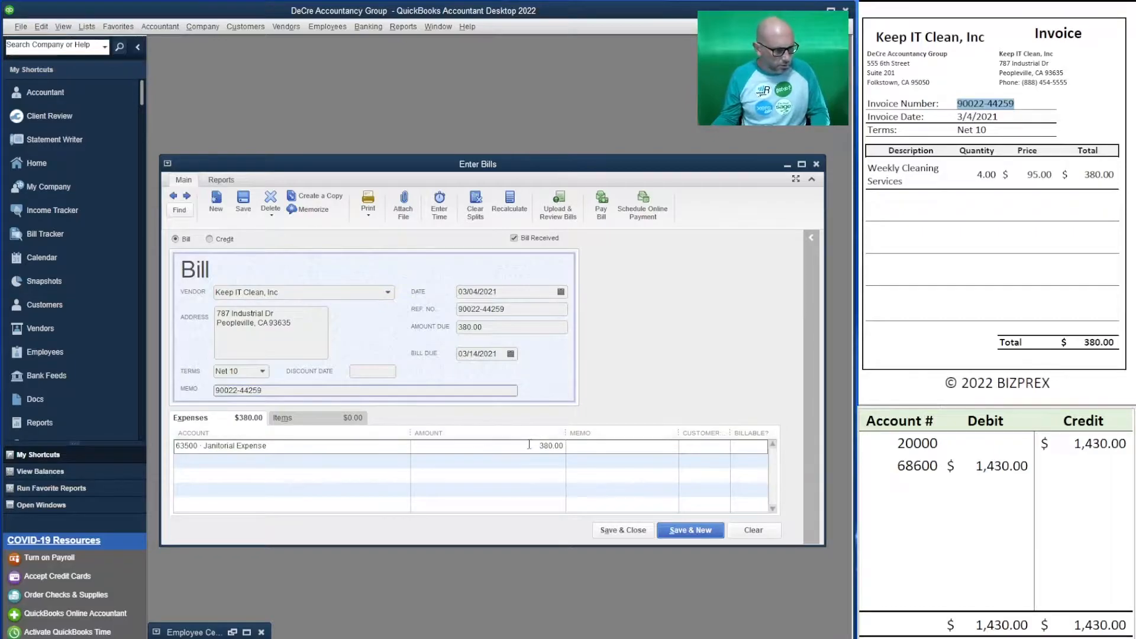
# - Change the worksheet's second row to account 63500 with a debit of 380, and set account 20000's credit to 380
pyautogui.click(895, 464)
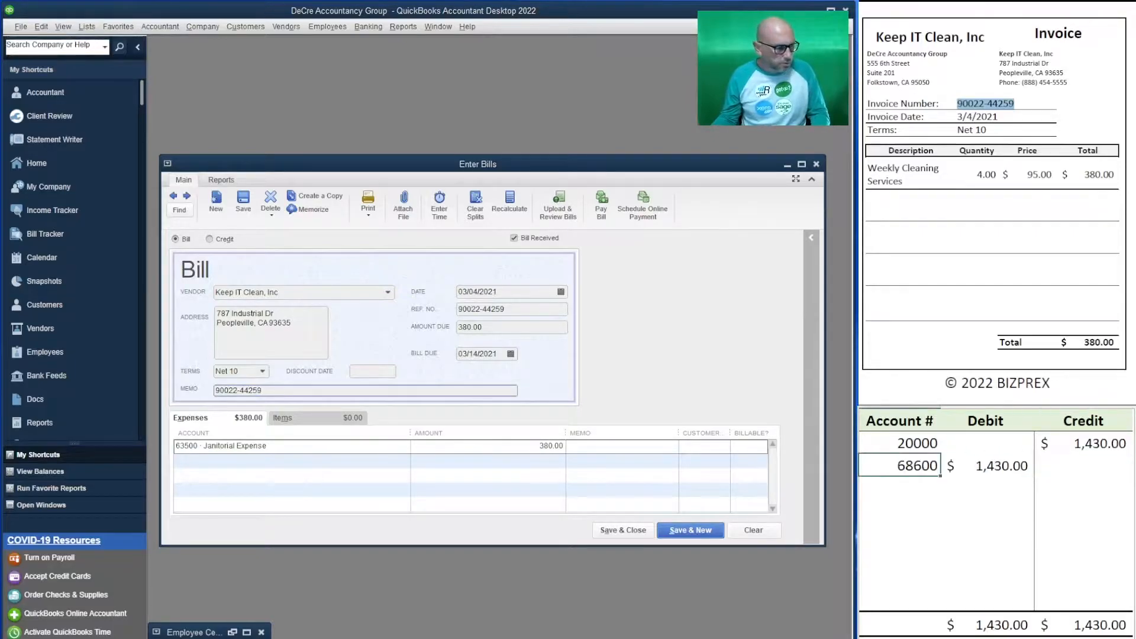
pyautogui.write('63500')
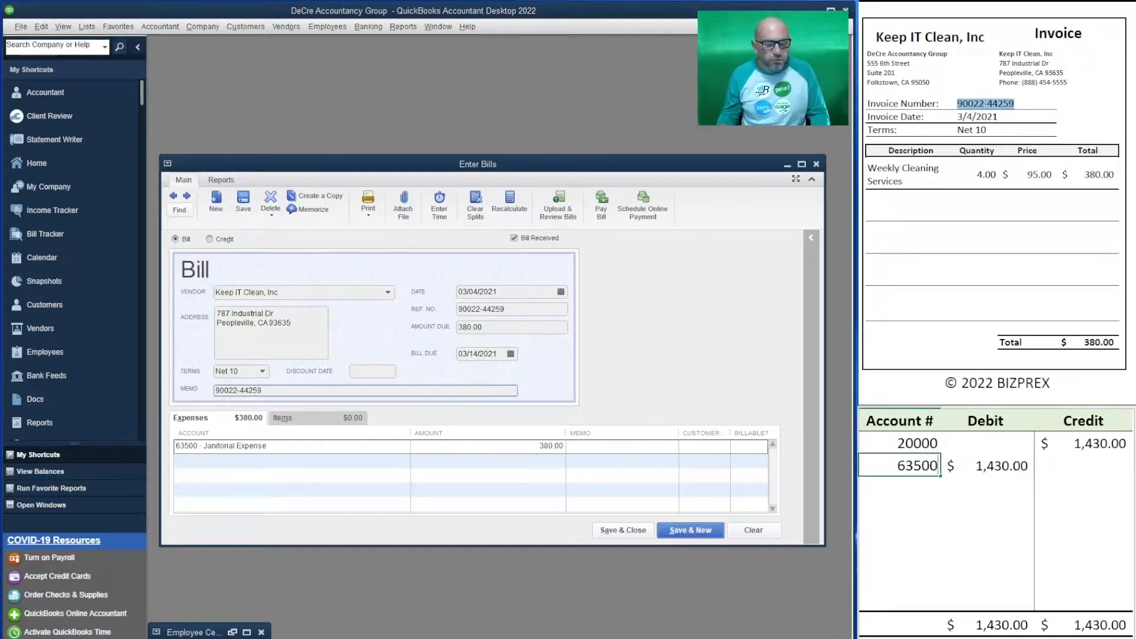
pyautogui.click(986, 465)
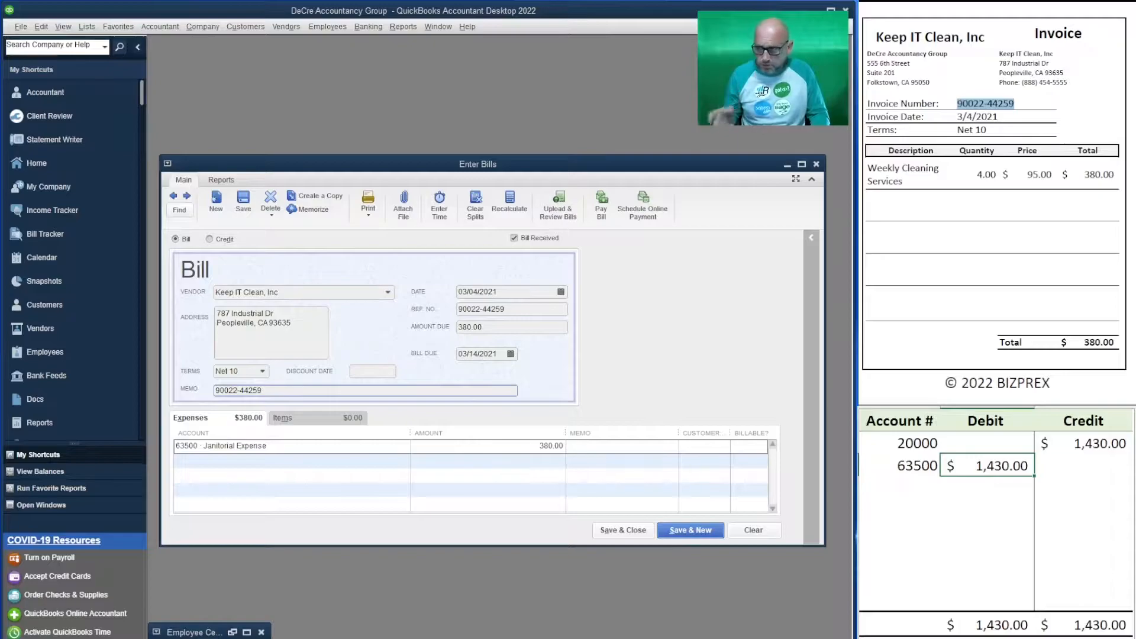
pyautogui.write('380')
pyautogui.click(1082, 443)
pyautogui.write('380')
pyautogui.press('Return')
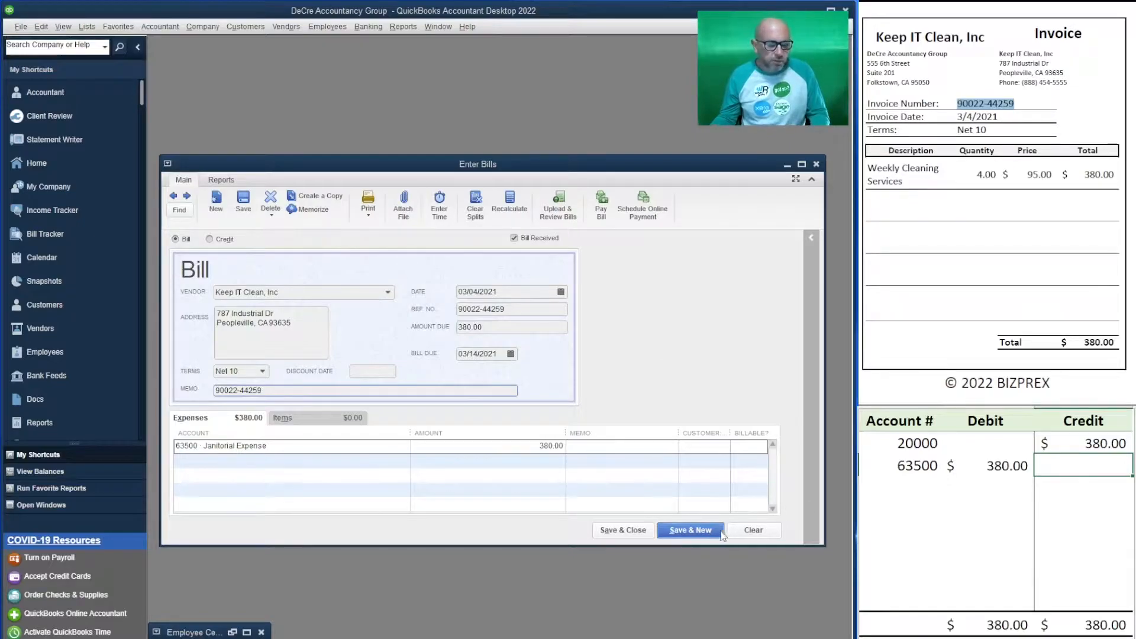
# - Save the Keep IT Clean bill and start a new one for vendor Insurance 4 All dated 03/05/2021
pyautogui.click(695, 539)
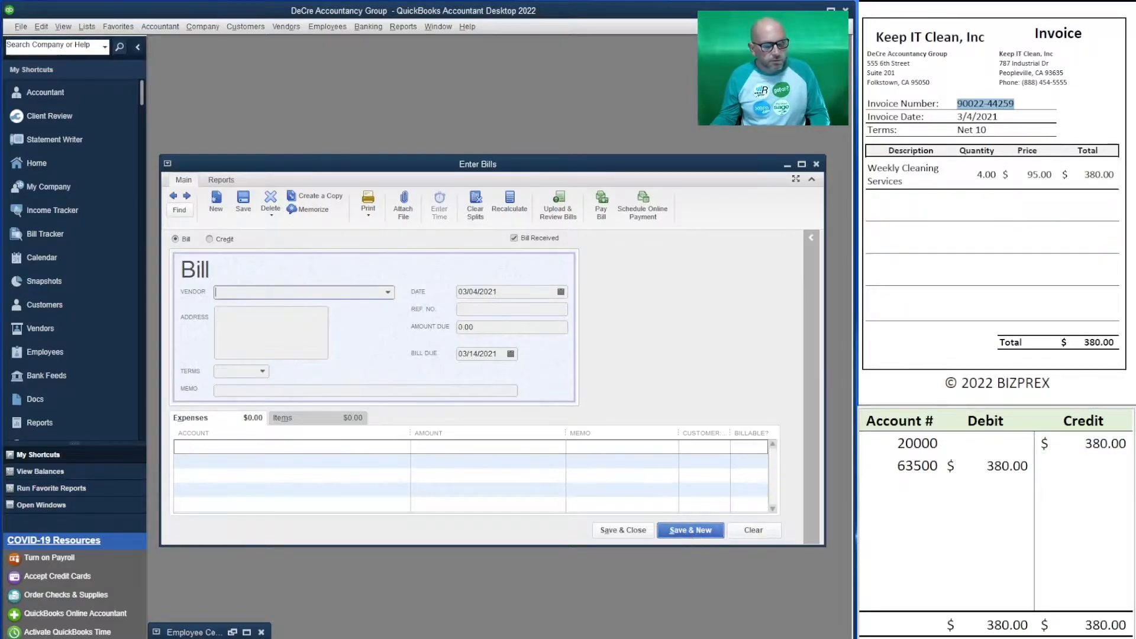
pyautogui.scroll(-5, 996, 237)
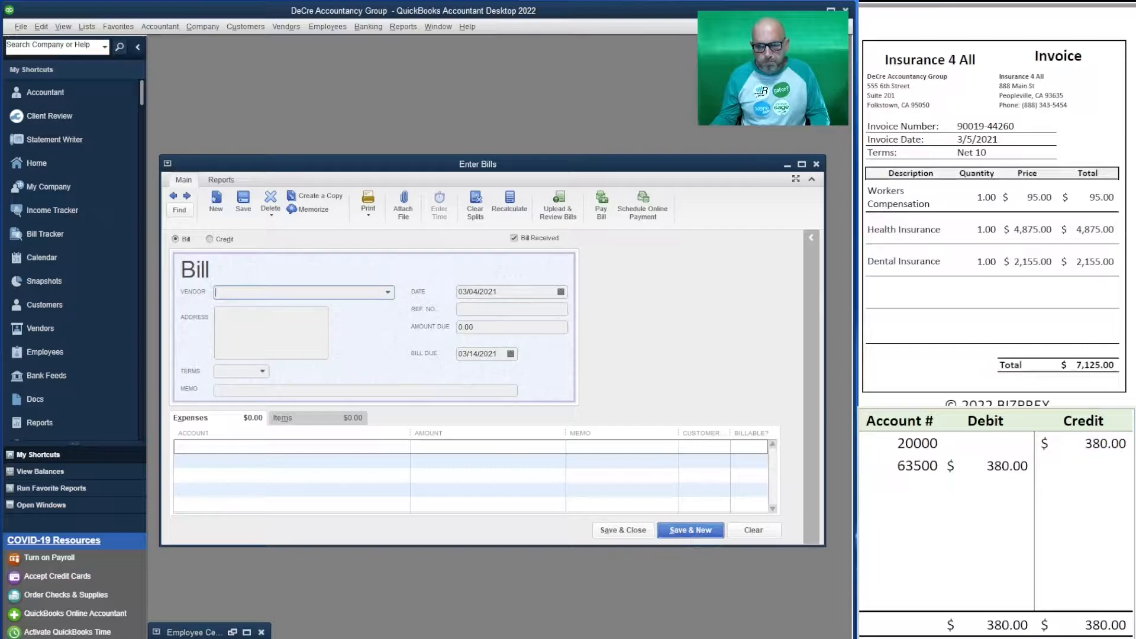
pyautogui.write('Insurance 4 All')
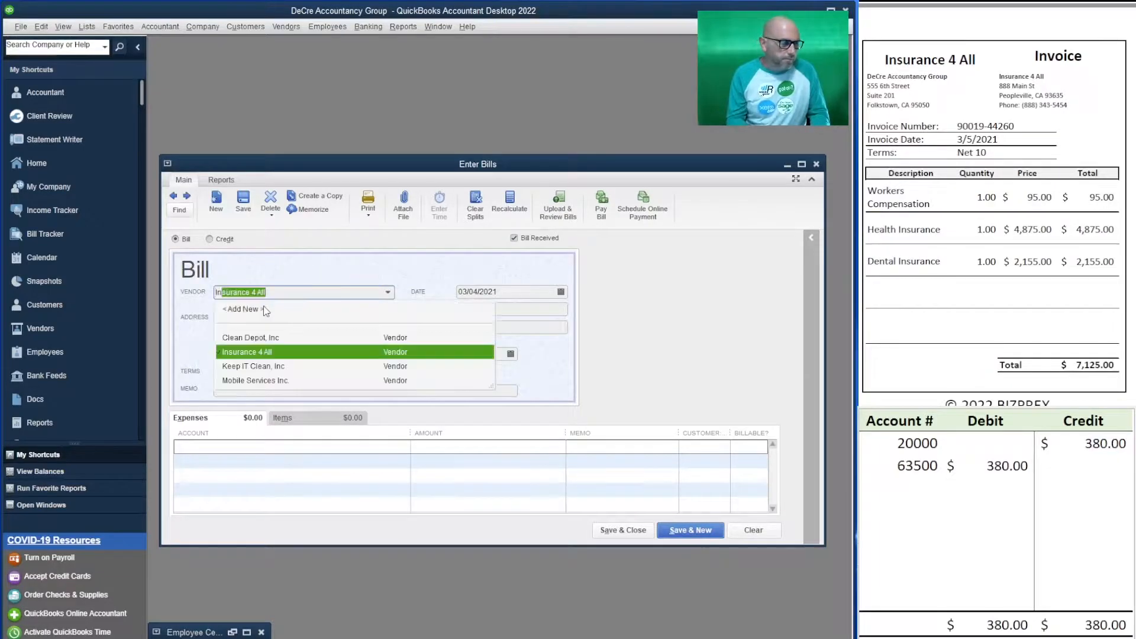
pyautogui.press('Tab')
pyautogui.write('3/05/2021')
pyautogui.press('Tab')
# - Copy the Insurance 4 All invoice number into the bill's reference number and memo, and set the amount due to 7,125
pyautogui.moveTo(1015, 127); pyautogui.dragTo(956, 129)
pyautogui.hotkey('ctrl', 'c')
pyautogui.click(507, 309)
pyautogui.hotkey('ctrl', 'v')
pyautogui.press('Tab')
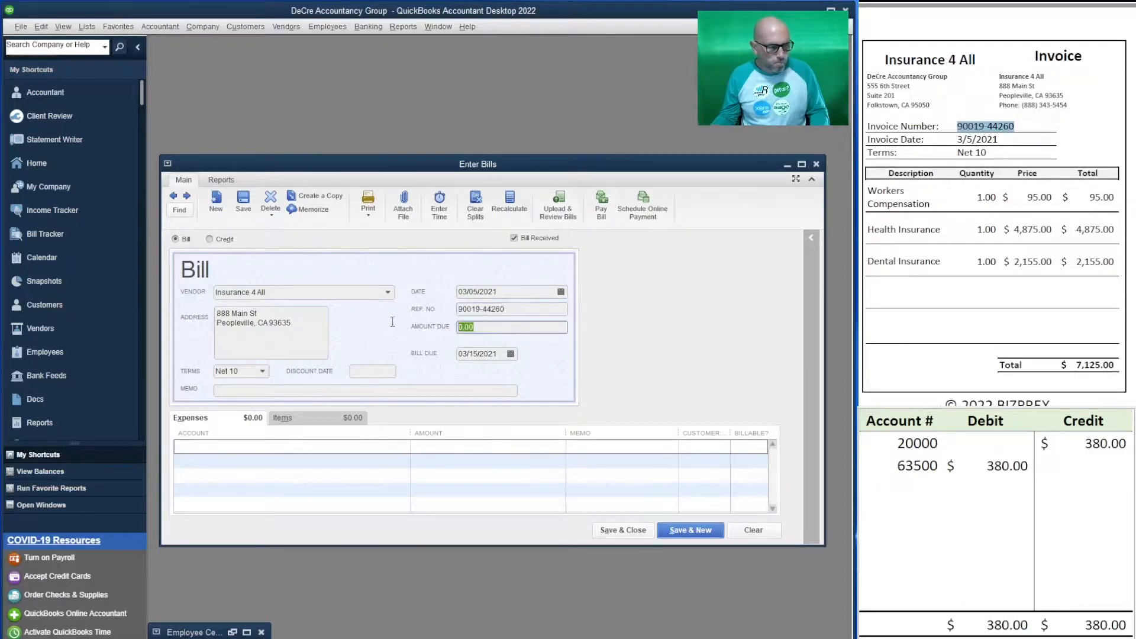
pyautogui.write('7')
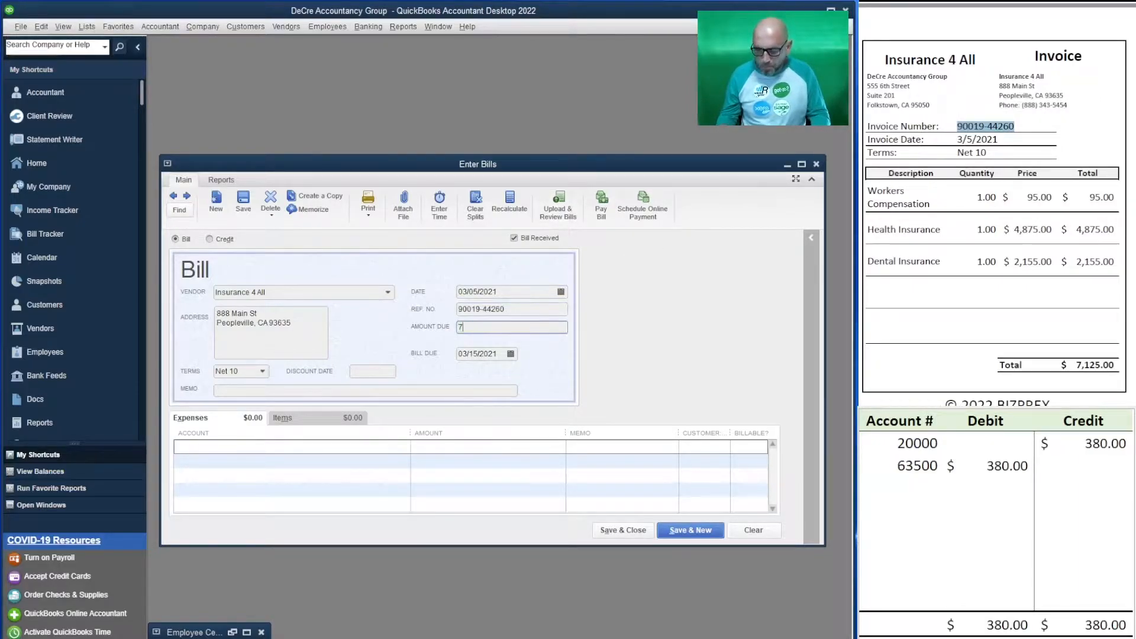
pyautogui.write(',125')
pyautogui.press('Tab')
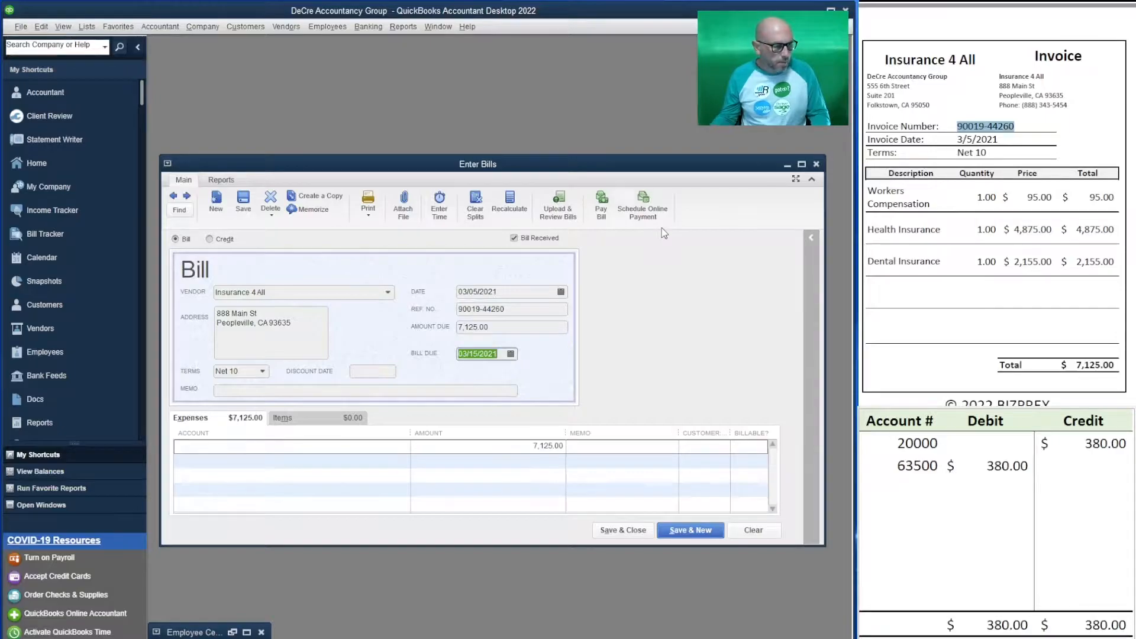
pyautogui.click(313, 390)
pyautogui.hotkey('ctrl', 'v')
# - Assign the bill's first expense line to account 63360 Worker's Compensation with an amount of 95
pyautogui.click(254, 446)
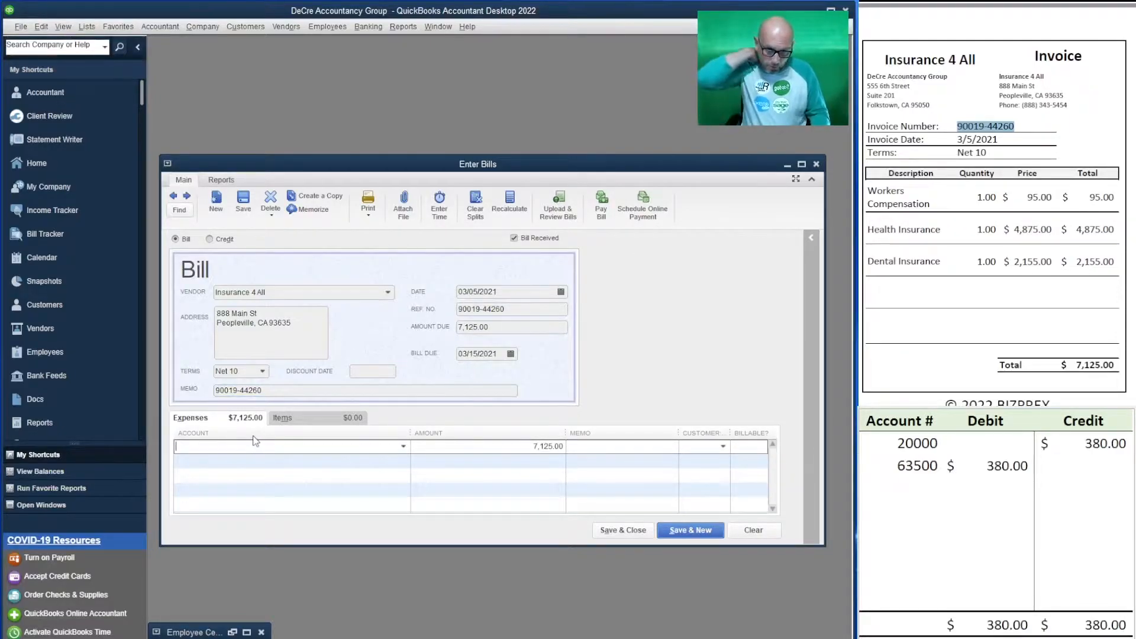
pyautogui.write('wro')
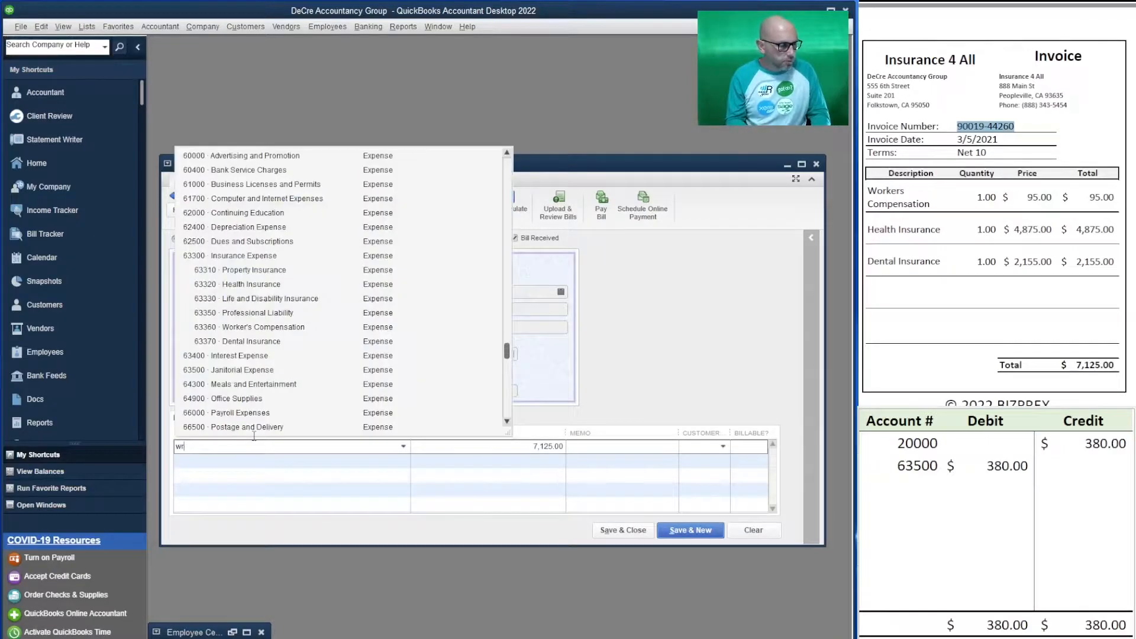
pyautogui.press('BackSpace')
pyautogui.press('BackSpace')
pyautogui.write('wo')
pyautogui.press('Tab')
pyautogui.write('9')
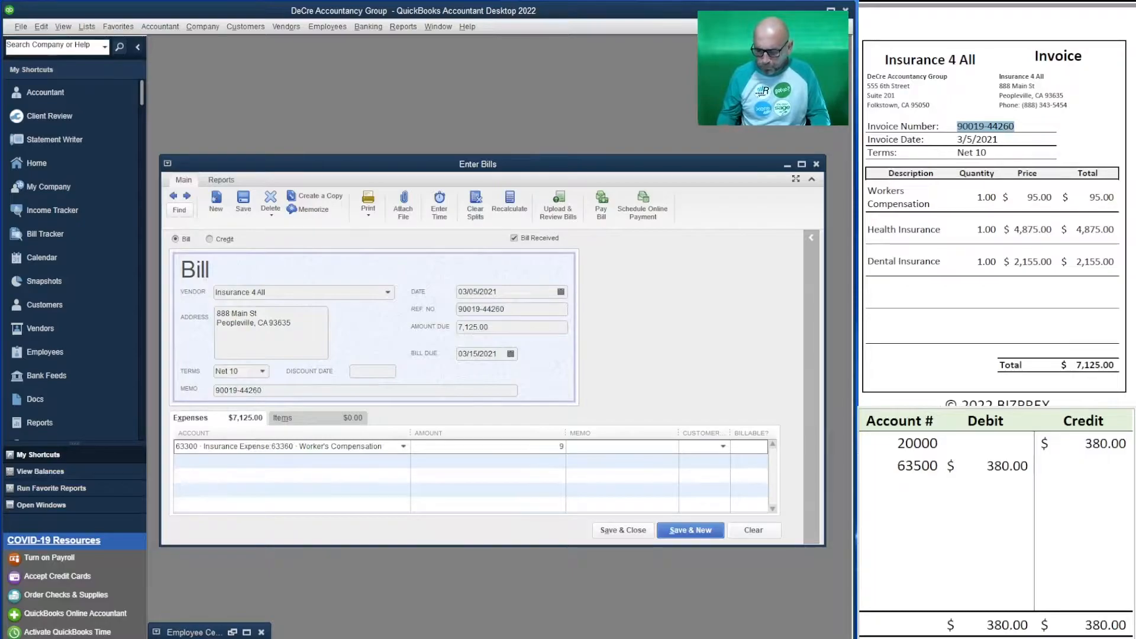
pyautogui.press('Tab')
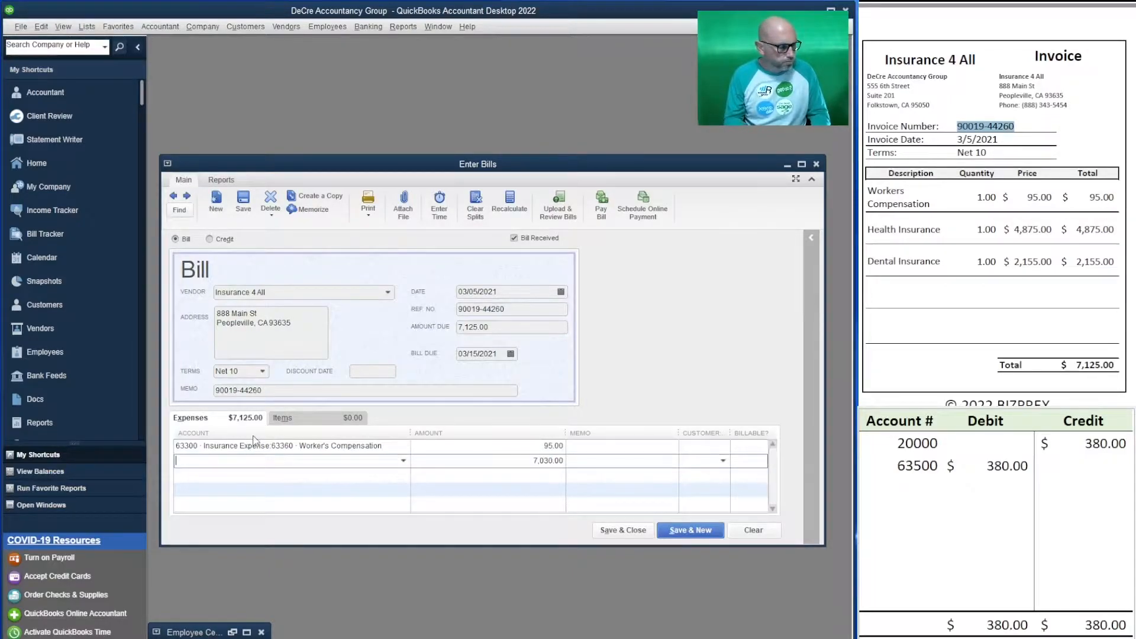
# - Add a second expense line to account 63320 Health Insurance for 4,875
pyautogui.write('63320 · Heal')
pyautogui.press('Tab')
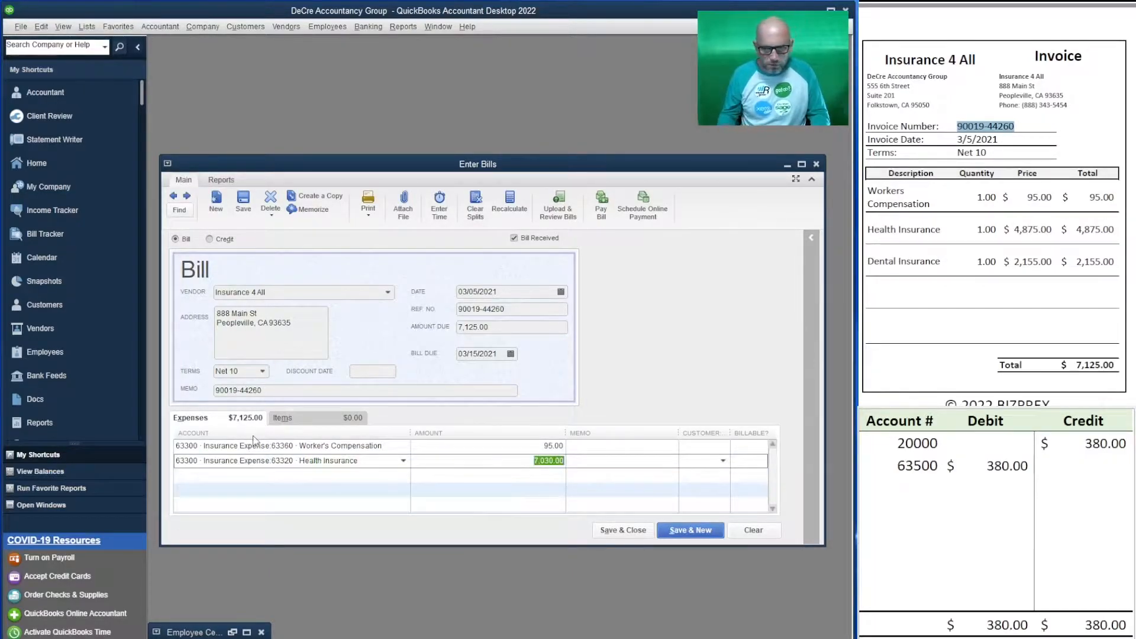
pyautogui.write('4,875')
pyautogui.press('Tab')
pyautogui.press('Tab')
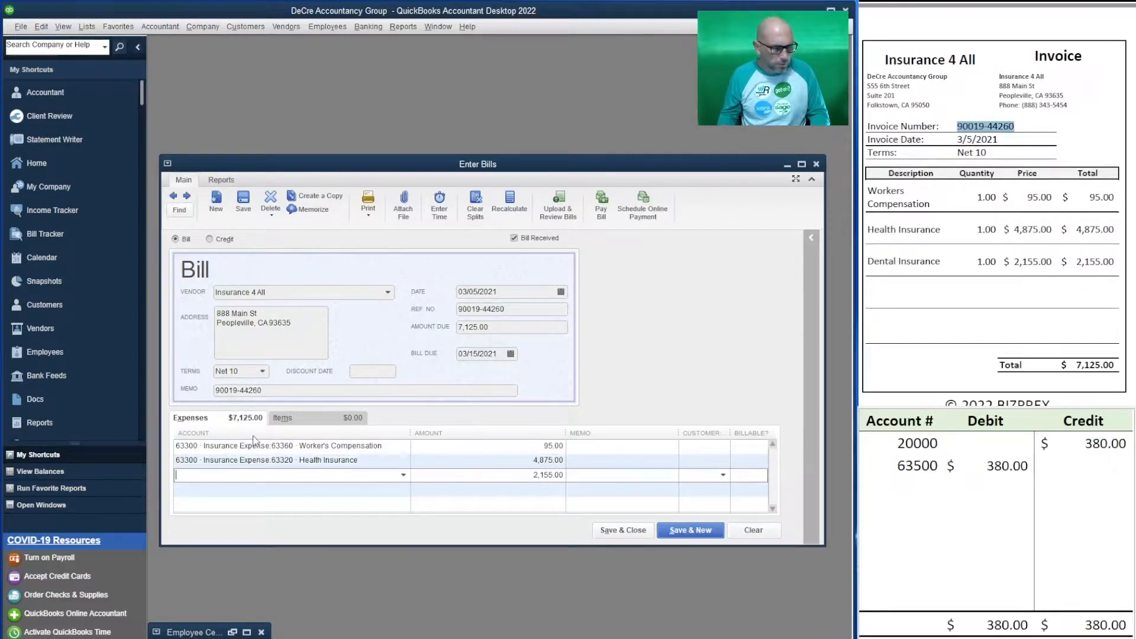
# - Assign the bill's remaining amount to account 63370 Dental Insurance on the third expense line
pyautogui.write('den')
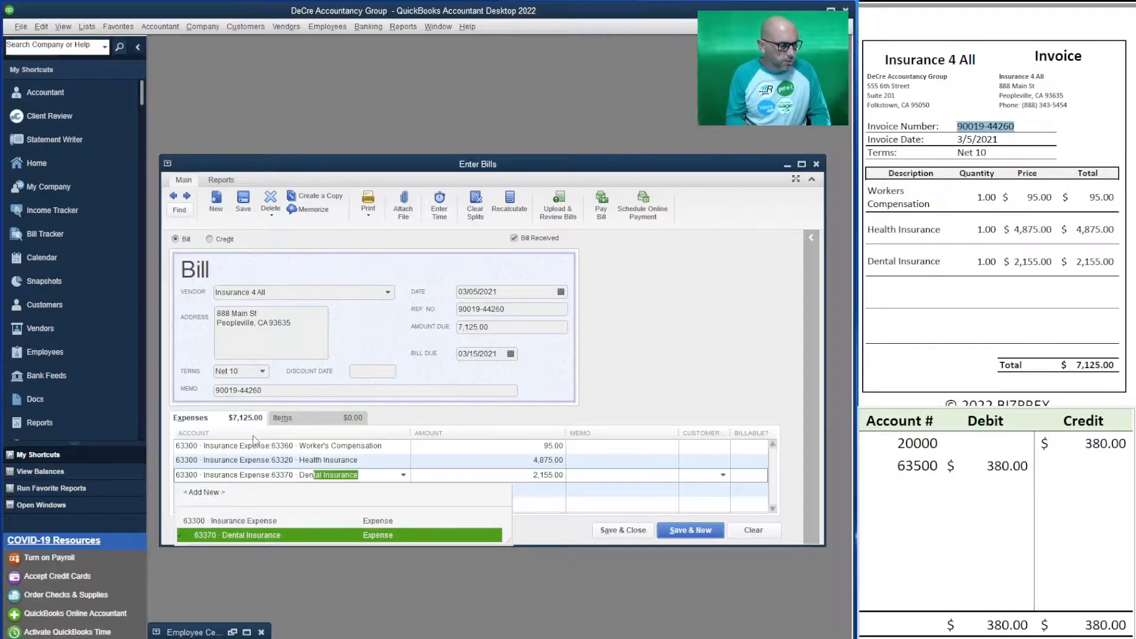
pyautogui.press('Tab')
pyautogui.press('Tab')
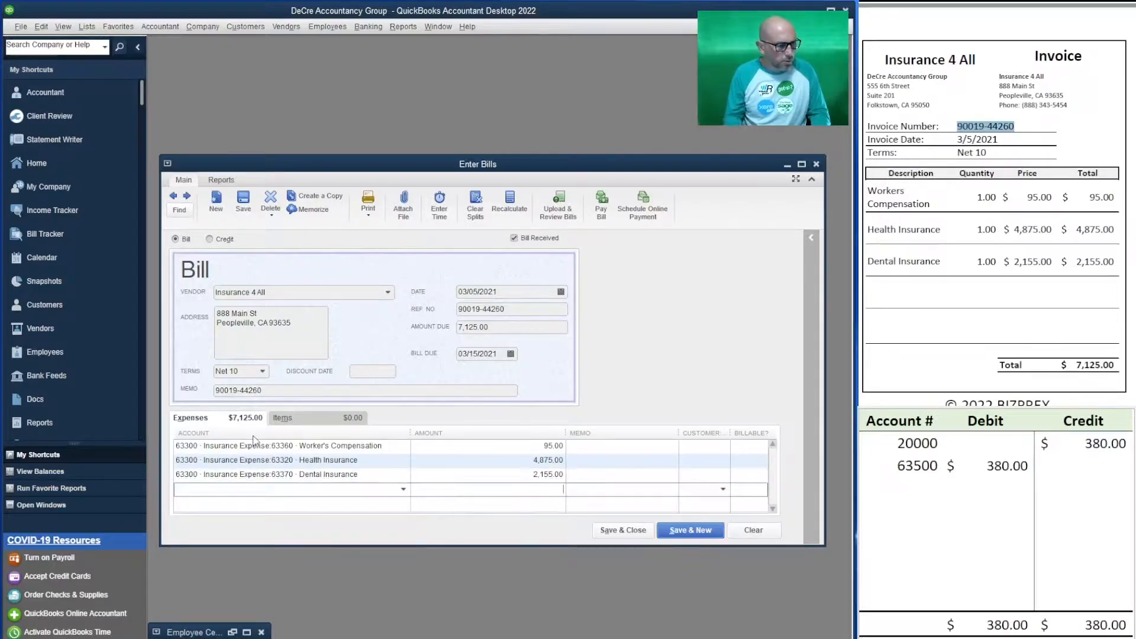
# - Change the credit for account 20000 in the worksheet to 7,125
pyautogui.click(1081, 465)
pyautogui.click(1082, 443)
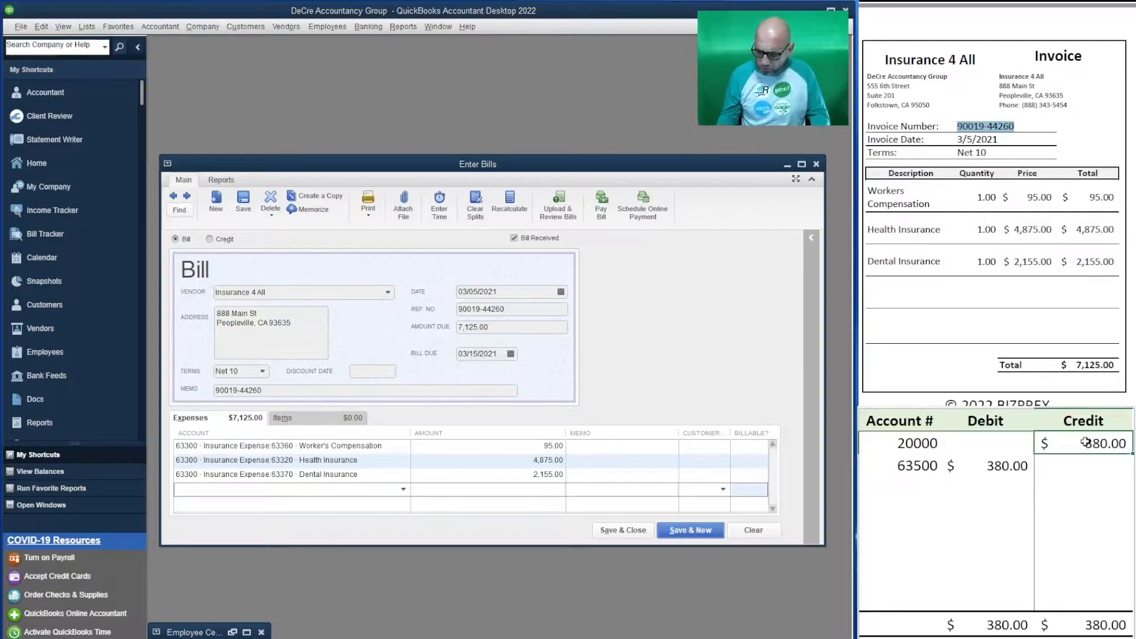
pyautogui.write('7125')
pyautogui.press('Return')
# - List accounts 63360, 63320 and 63370 in the worksheet rows below account 20000
pyautogui.press('Left')
pyautogui.press('Left')
pyautogui.write('63360')
pyautogui.press('Return')
pyautogui.write('6')
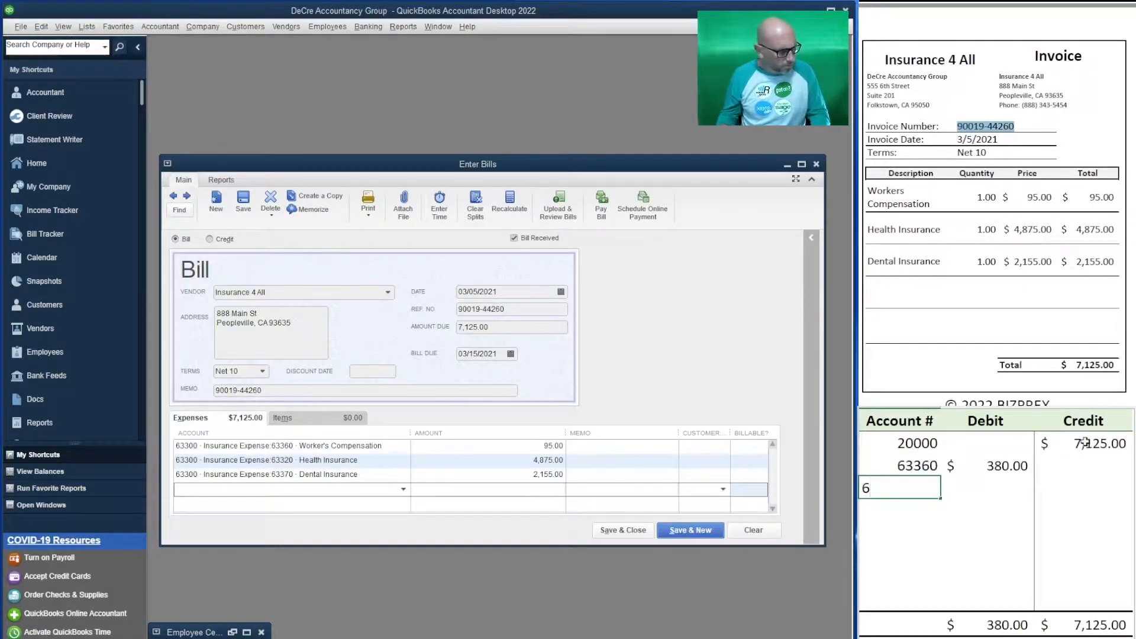
pyautogui.write('3320')
pyautogui.press('Return')
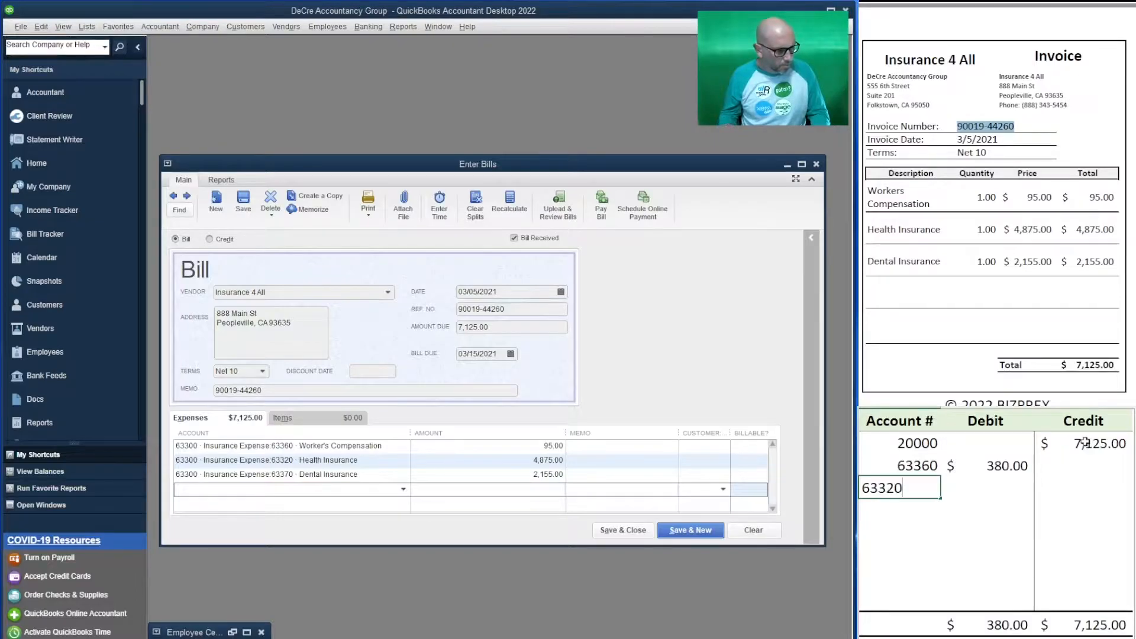
pyautogui.write('63370')
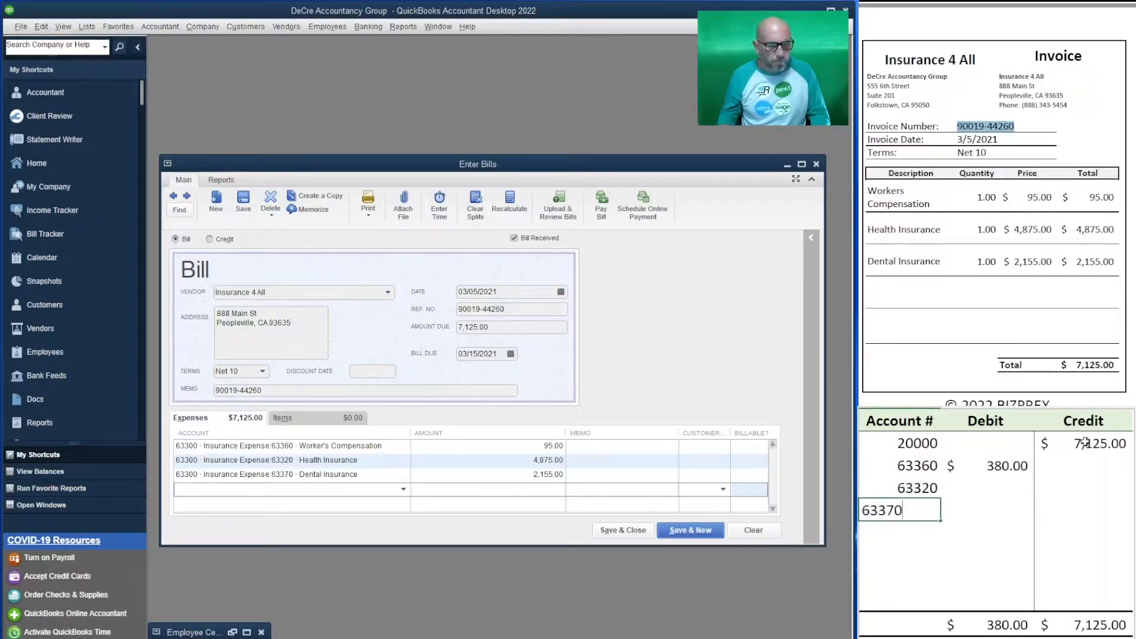
# - Enter worksheet debits of 95 for account 63360, 4,875 for 63320 and 2,155 for 63370
pyautogui.press('Tab')
pyautogui.press('Up')
pyautogui.press('Up')
pyautogui.write('95')
pyautogui.press('Return')
pyautogui.write('4875')
pyautogui.press('Return')
pyautogui.write('2155')
pyautogui.press('Return')
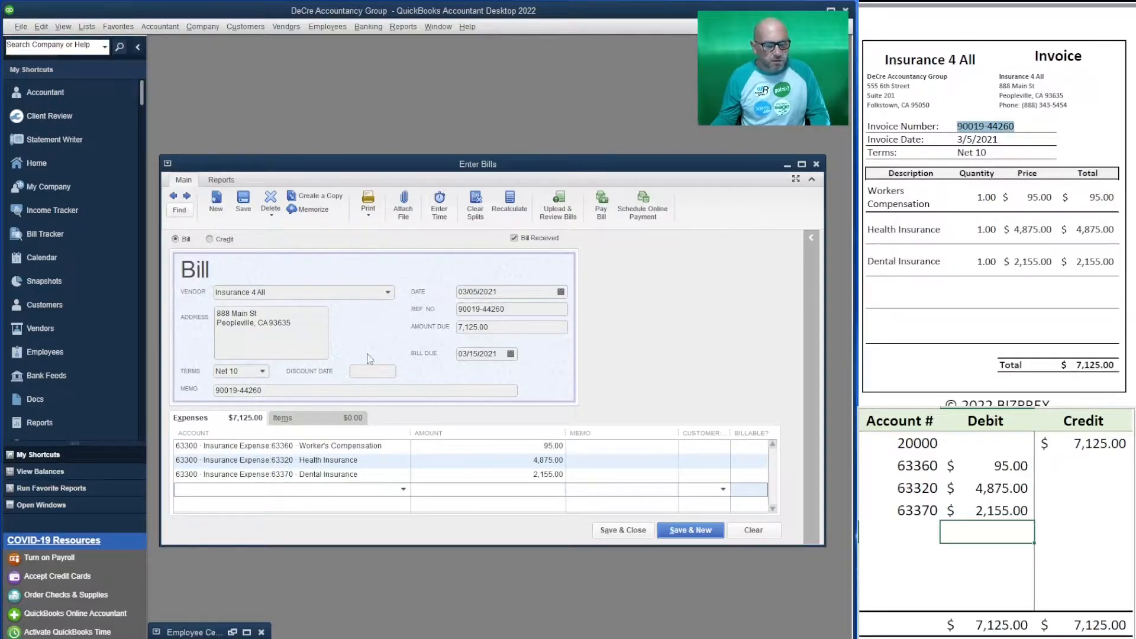
# - Save the Insurance 4 All bill and start a new one for vendor Postage Solutions dated 03/06/2021
pyautogui.click(704, 530)
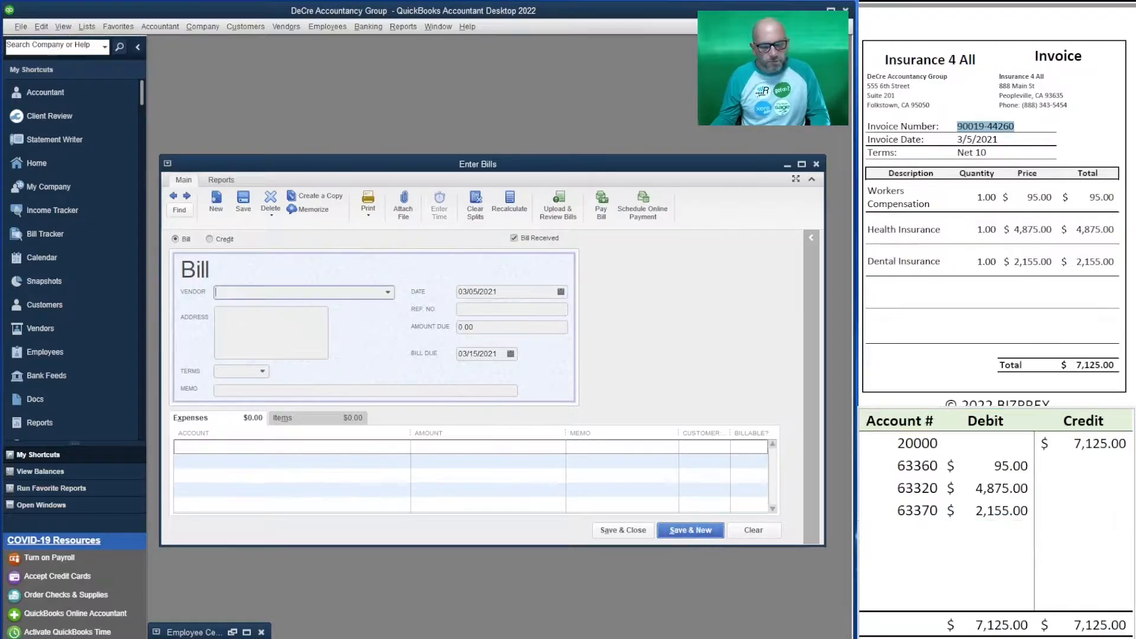
pyautogui.scroll(-5, 997, 207)
pyautogui.scroll(-3, 997, 207)
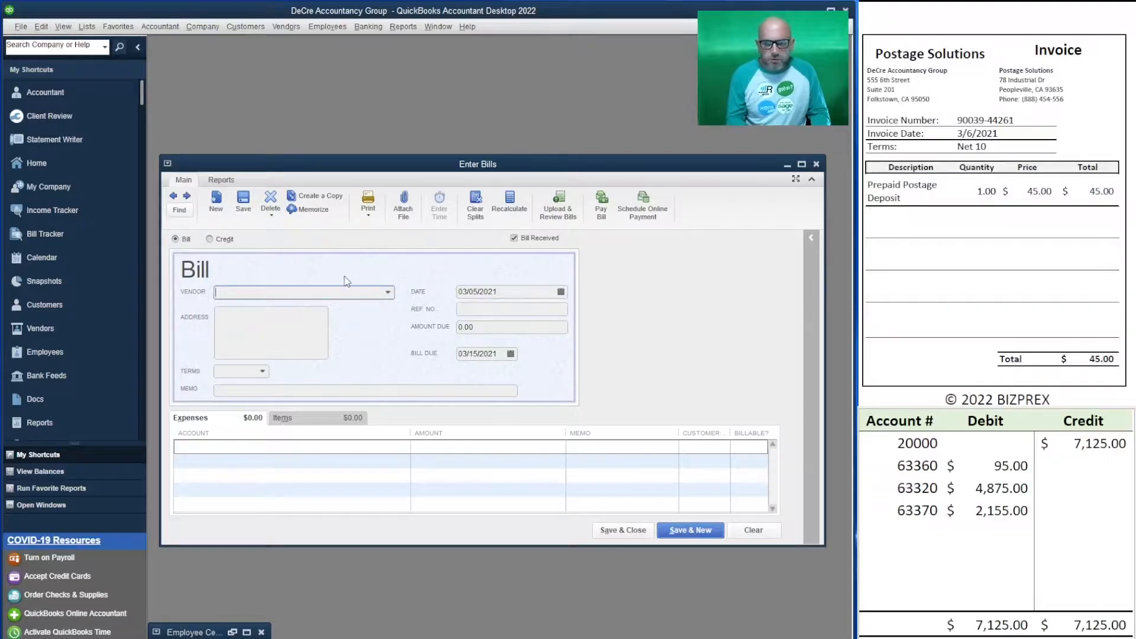
pyautogui.write('Postage Solutions')
pyautogui.press('Tab')
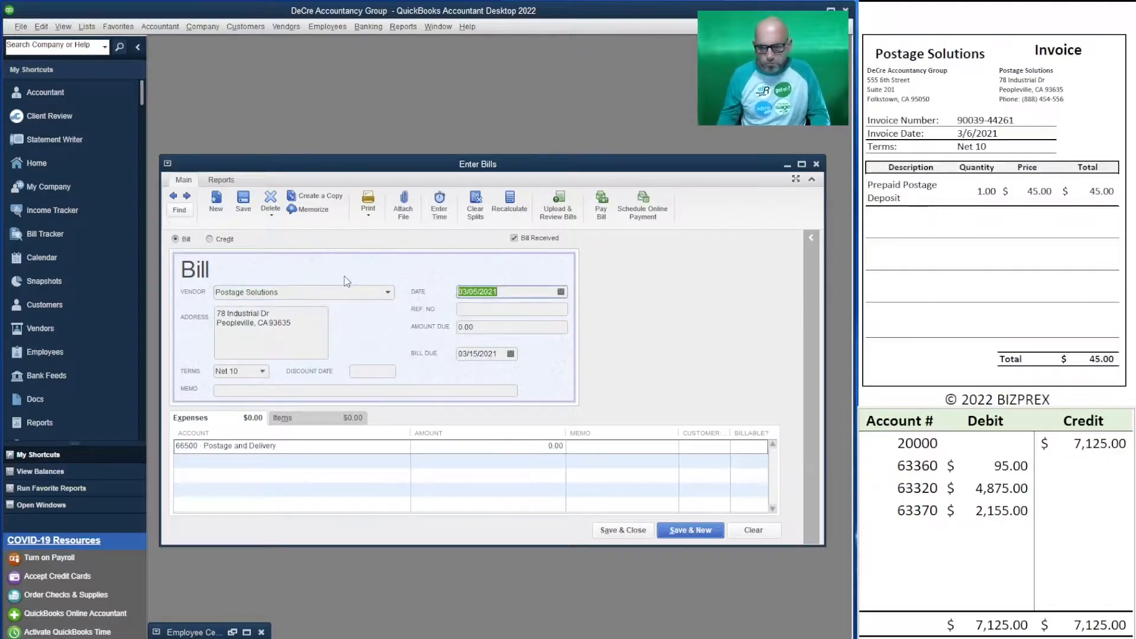
pyautogui.write('3/6/06/2021')
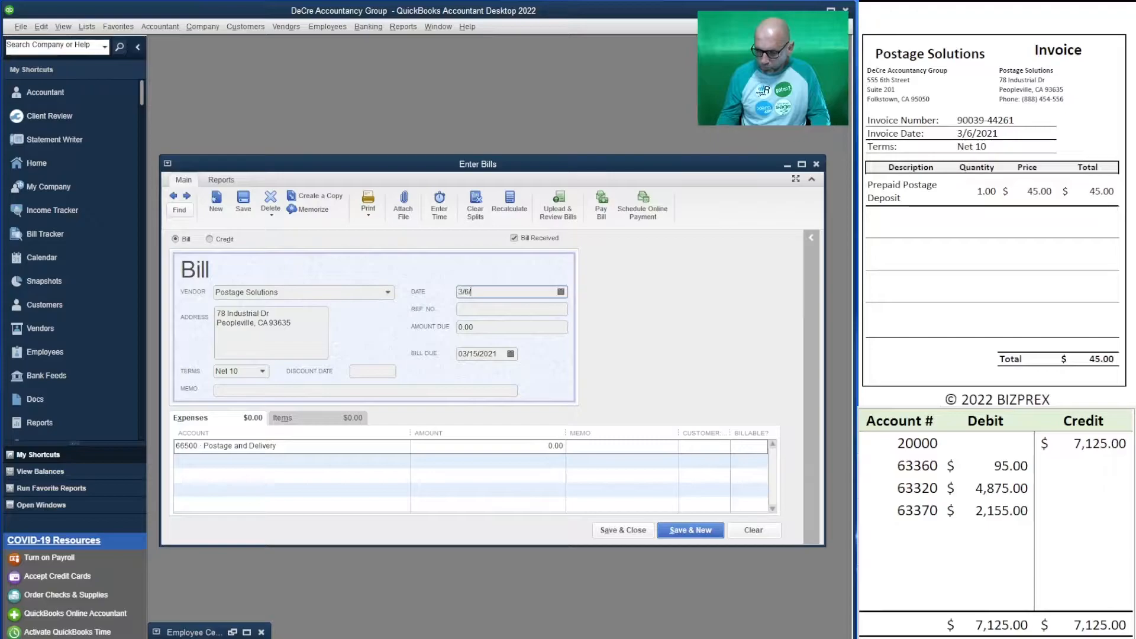
pyautogui.press('Tab')
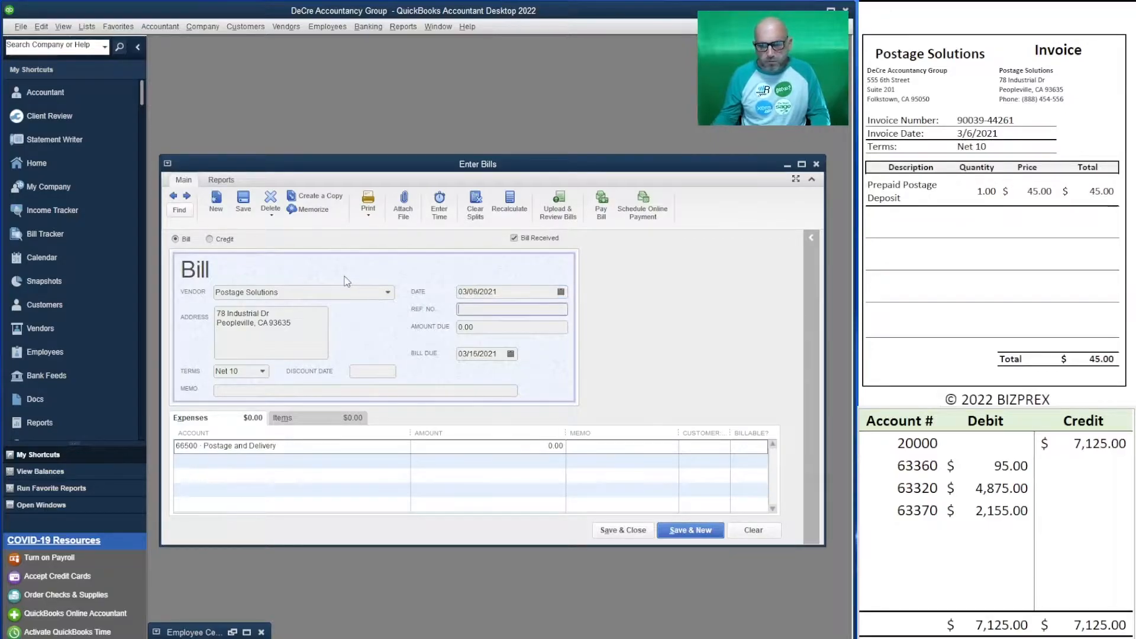
# - Copy the Postage Solutions invoice number into the bill's reference number and memo, and set the amount due to 45
pyautogui.moveTo(1015, 121); pyautogui.dragTo(956, 121)
pyautogui.hotkey('ctrl', 'c')
pyautogui.click(487, 346)
pyautogui.hotkey('ctrl', 'v')
pyautogui.press('Tab')
pyautogui.write('45')
pyautogui.press('Tab')
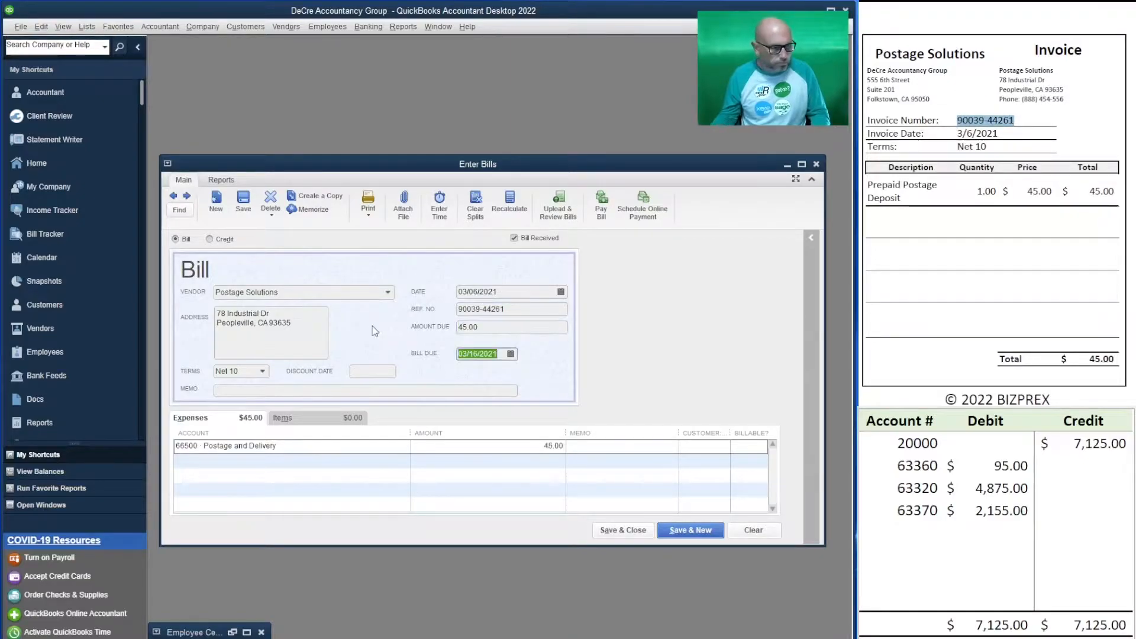
pyautogui.click(233, 391)
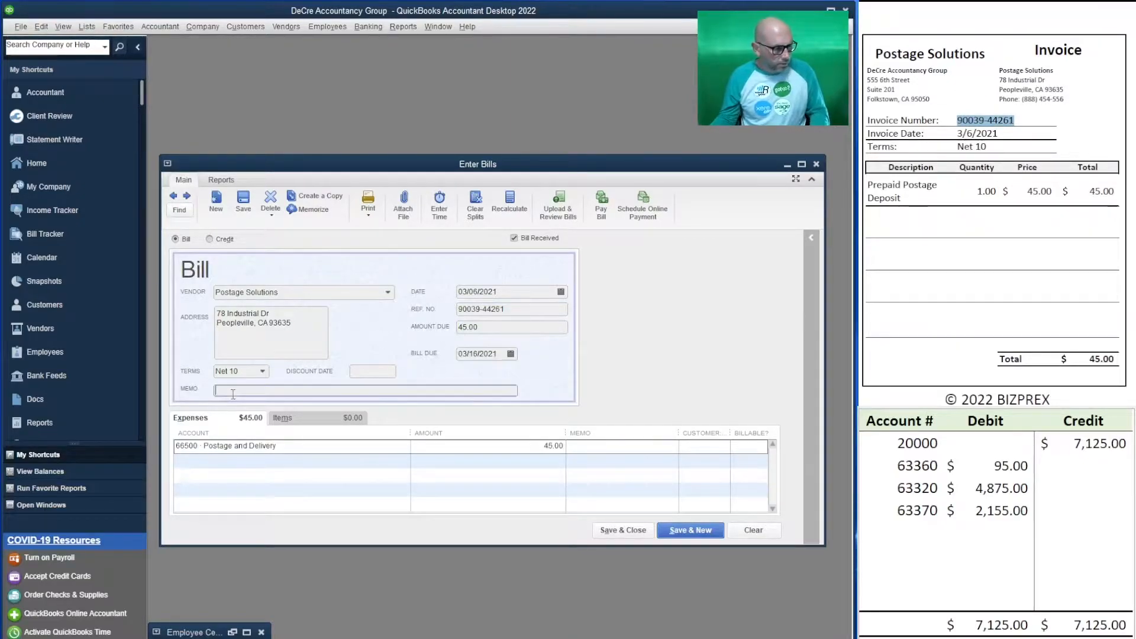
pyautogui.hotkey('ctrl', 'v')
# - Change the worksheet's second row to account 66500 with a debit of 45, and set account 20000's credit to 45
pyautogui.click(917, 466)
pyautogui.write('66')
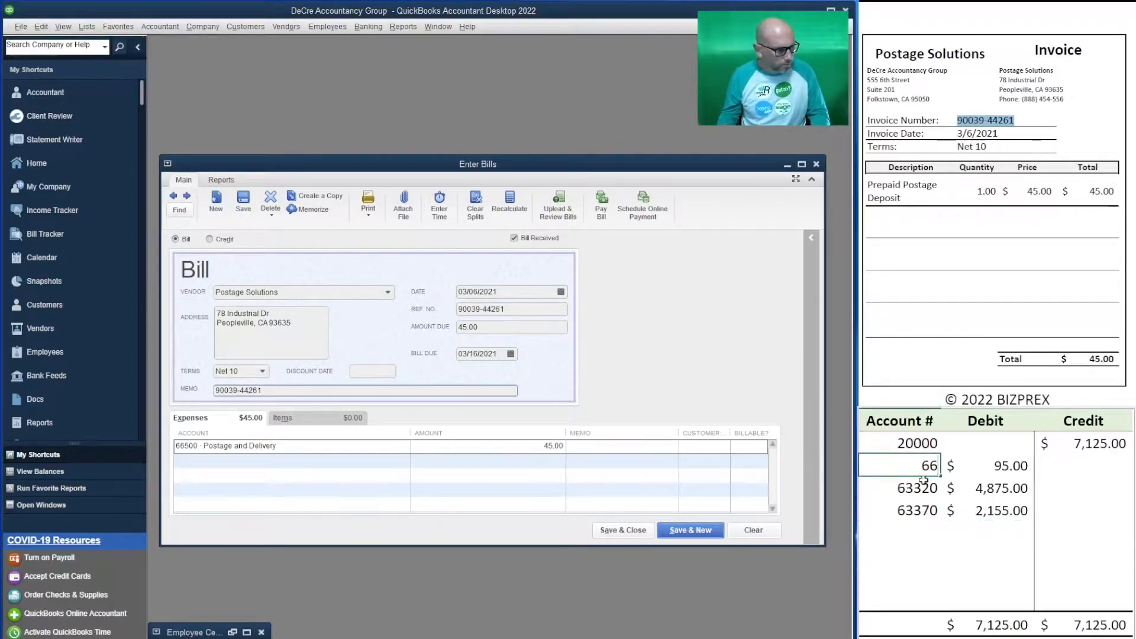
pyautogui.write('500')
pyautogui.press('Tab')
pyautogui.write('45')
pyautogui.press('Tab')
pyautogui.press('Up')
pyautogui.write('45')
pyautogui.press('Return')
# - Clear the leftover accounts 63320 and 63370 and their debits from the worksheet
pyautogui.press('Left')
pyautogui.press('Down')
pyautogui.press('Delete')
pyautogui.press('Left')
pyautogui.press('Delete')
pyautogui.press('Down')
pyautogui.press('Delete')
pyautogui.press('Right')
pyautogui.press('Delete')
pyautogui.press('Down')
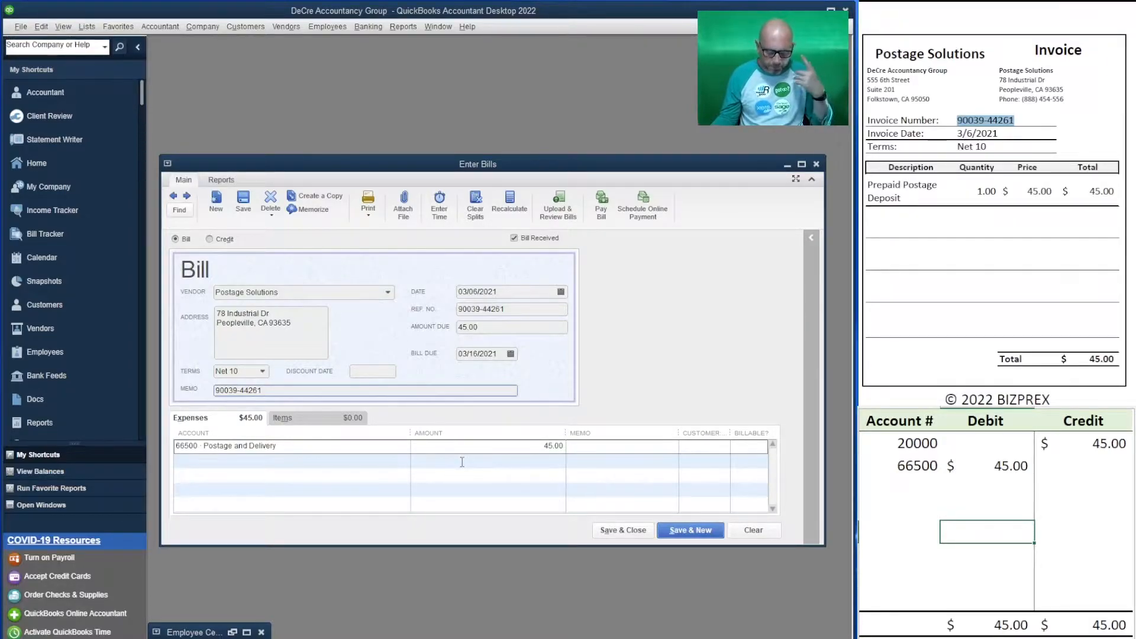
# - Save the Postage Solutions bill and start a new one for vendor Accounting Soft dated 03/17/2021
pyautogui.click(697, 533)
pyautogui.scroll(-15, 995, 207)
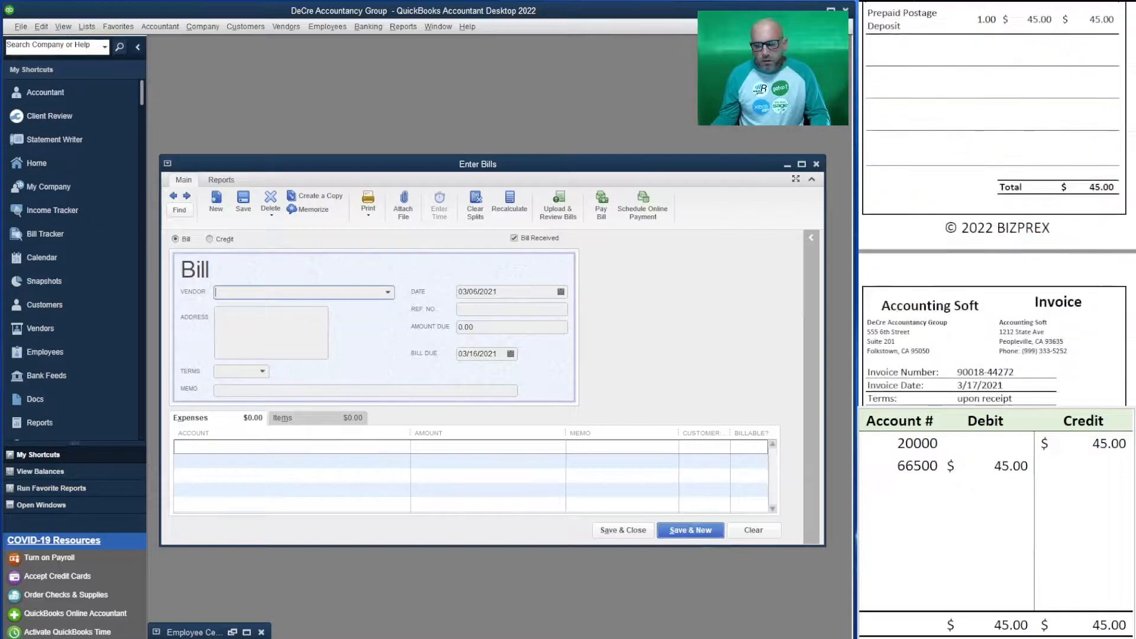
pyautogui.scroll(1, 995, 207)
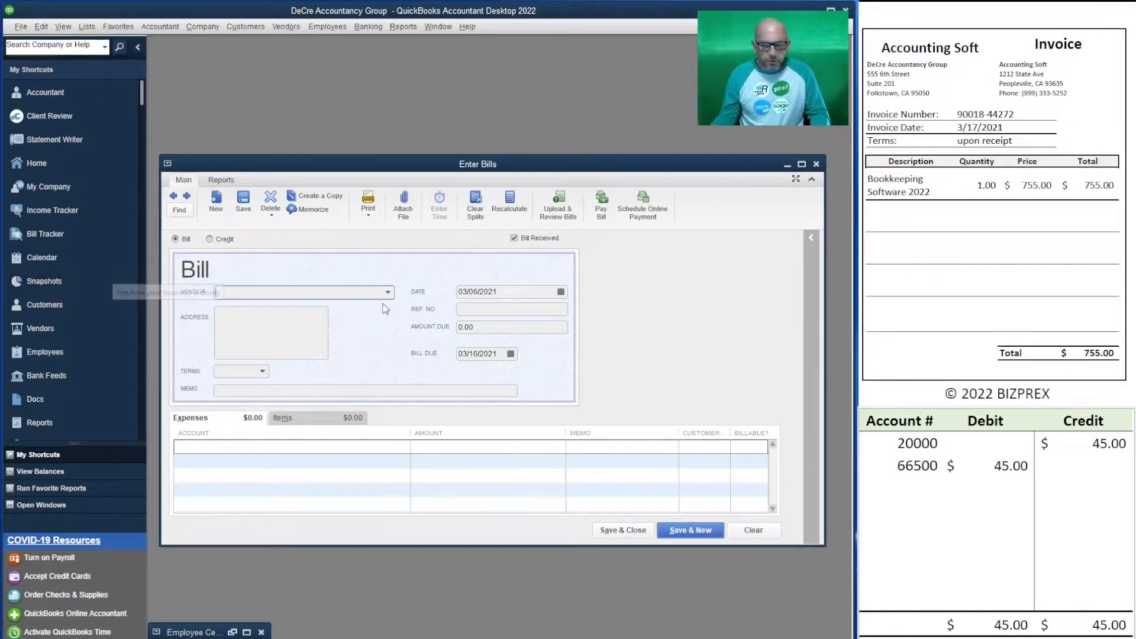
pyautogui.write('Accounting Soft')
pyautogui.press('Tab')
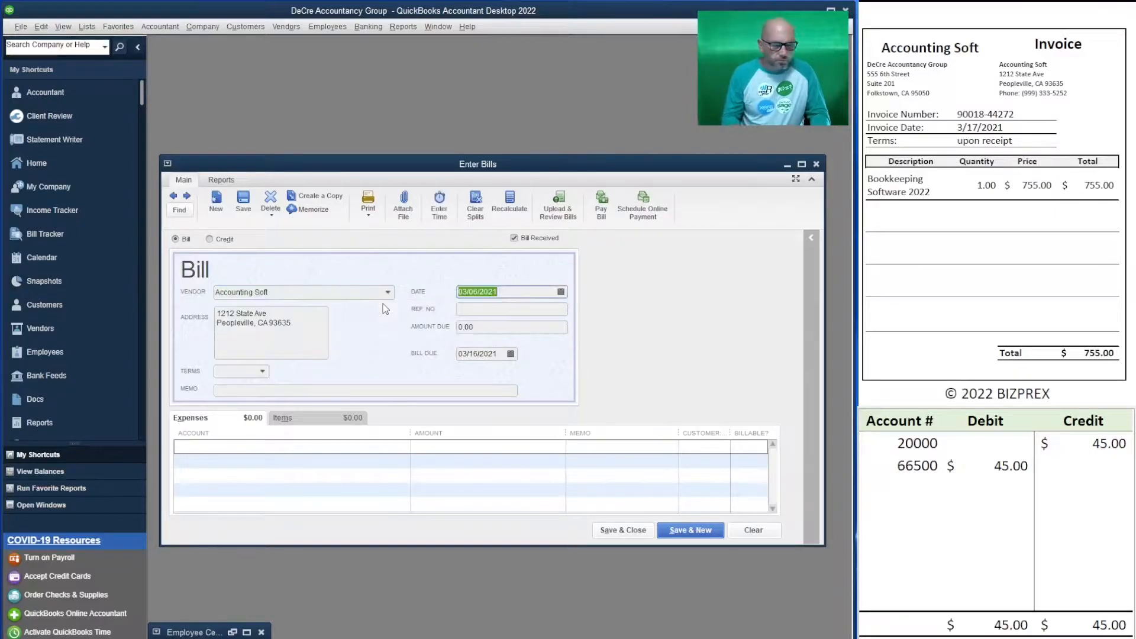
pyautogui.write('3/17/2021')
pyautogui.press('Tab')
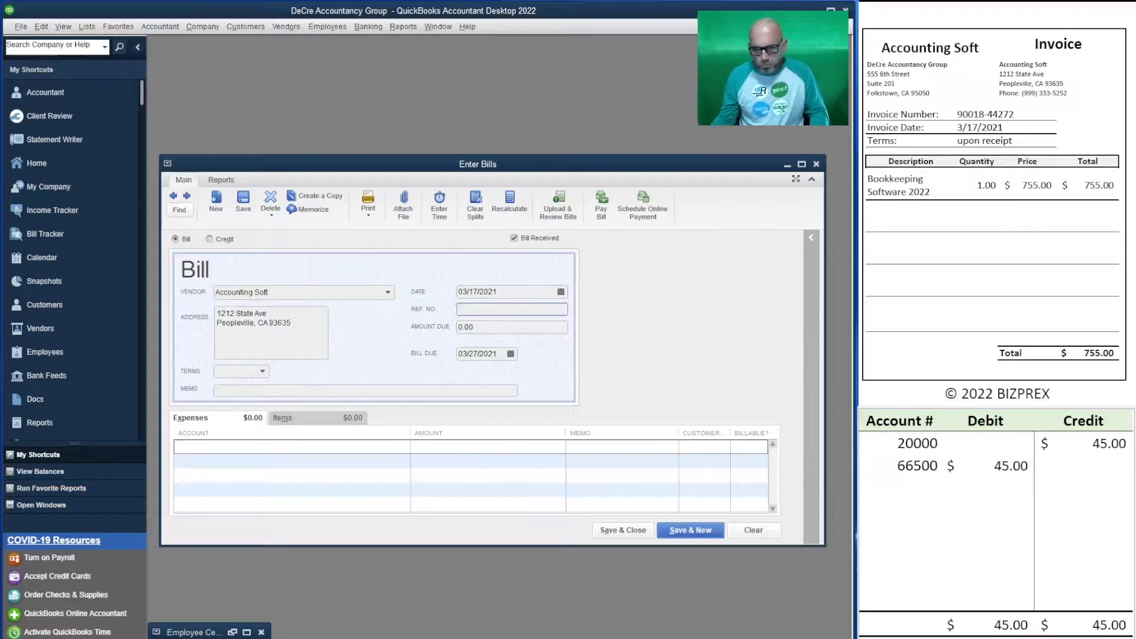
# - Copy the Accounting Soft invoice number into the bill's reference number and memo, and set the amount due to 755
pyautogui.moveTo(956, 114); pyautogui.dragTo(1013, 115)
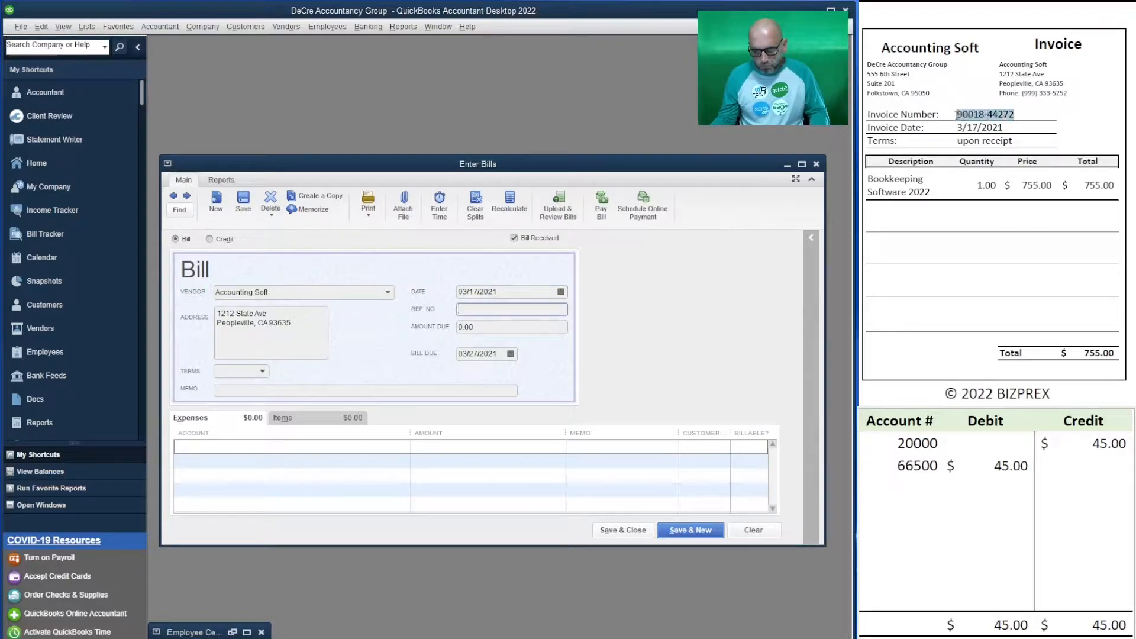
pyautogui.hotkey('ctrl', 'c')
pyautogui.click(500, 342)
pyautogui.hotkey('ctrl', 'v')
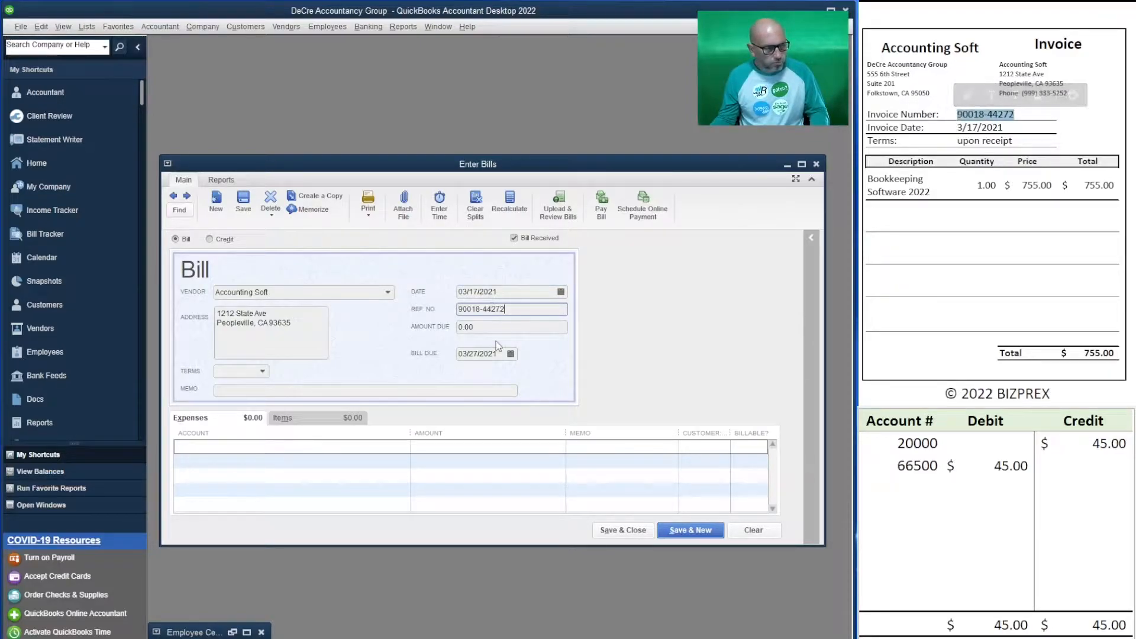
pyautogui.press('Tab')
pyautogui.write('755')
pyautogui.press('Tab')
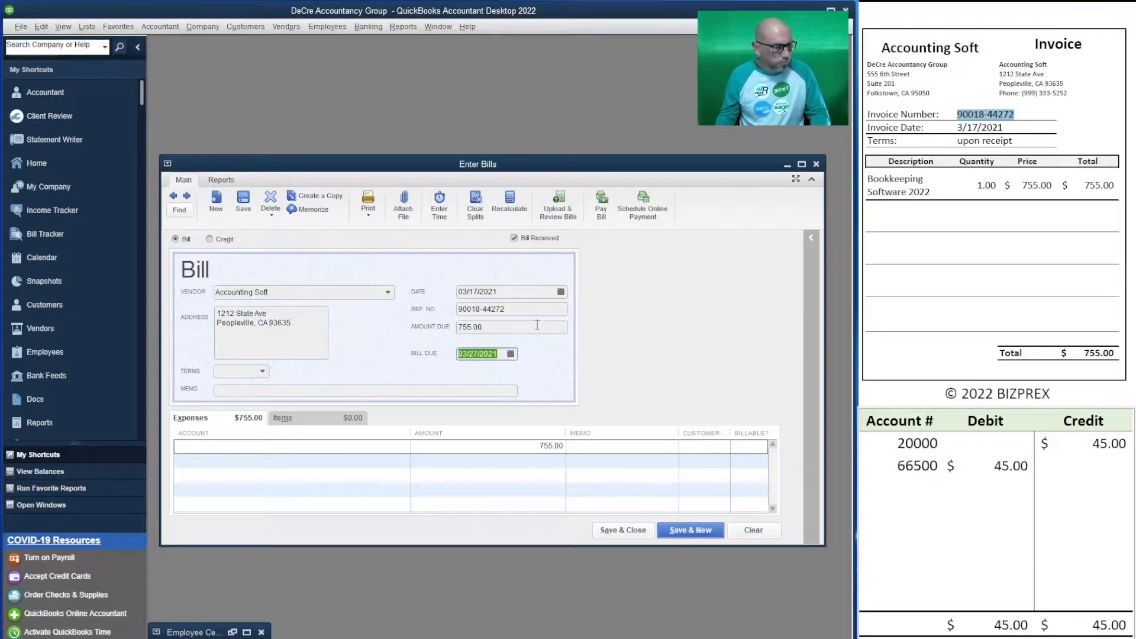
pyautogui.press('Tab')
pyautogui.press('Tab')
pyautogui.hotkey('ctrl', 'v')
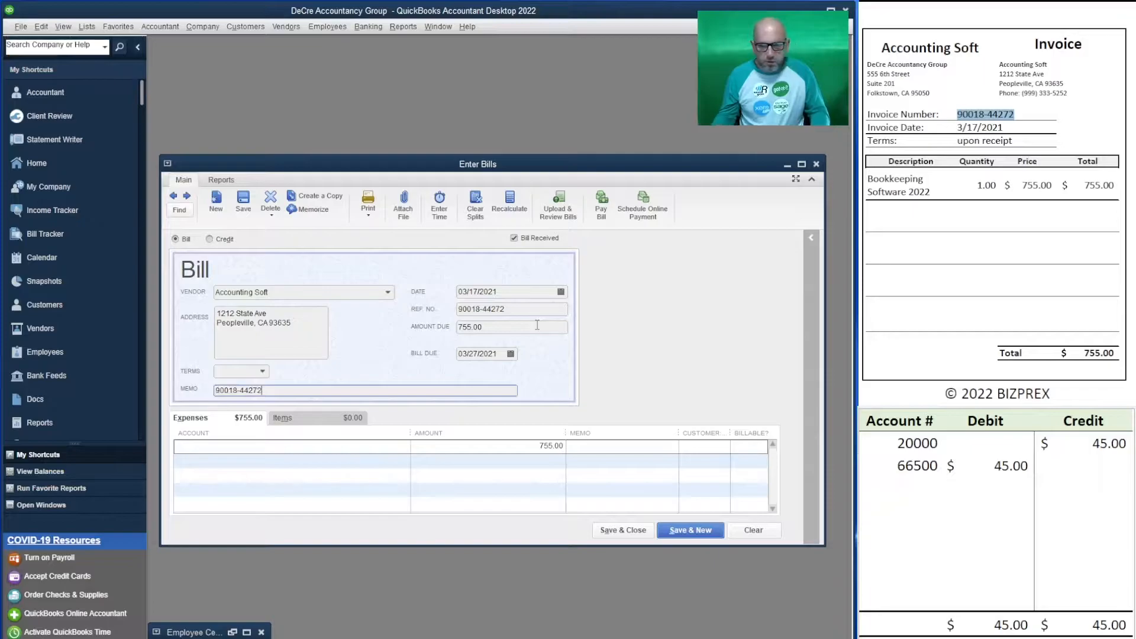
# - Set the Accounting Soft bill's terms to Due on receipt
pyautogui.click(262, 371)
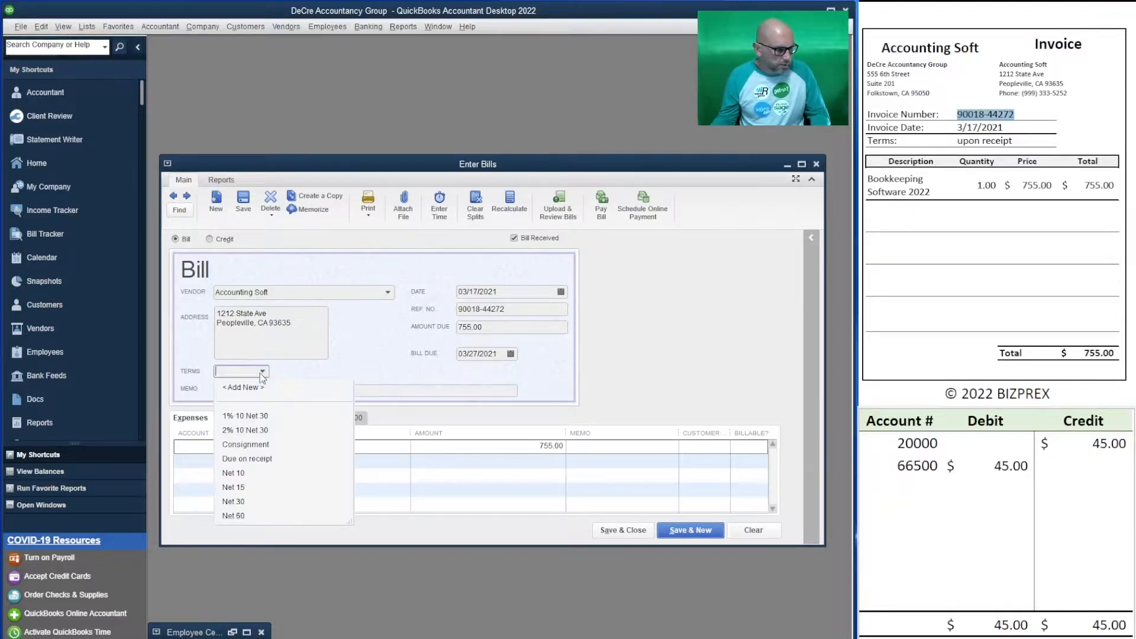
pyautogui.click(264, 458)
pyautogui.click(237, 446)
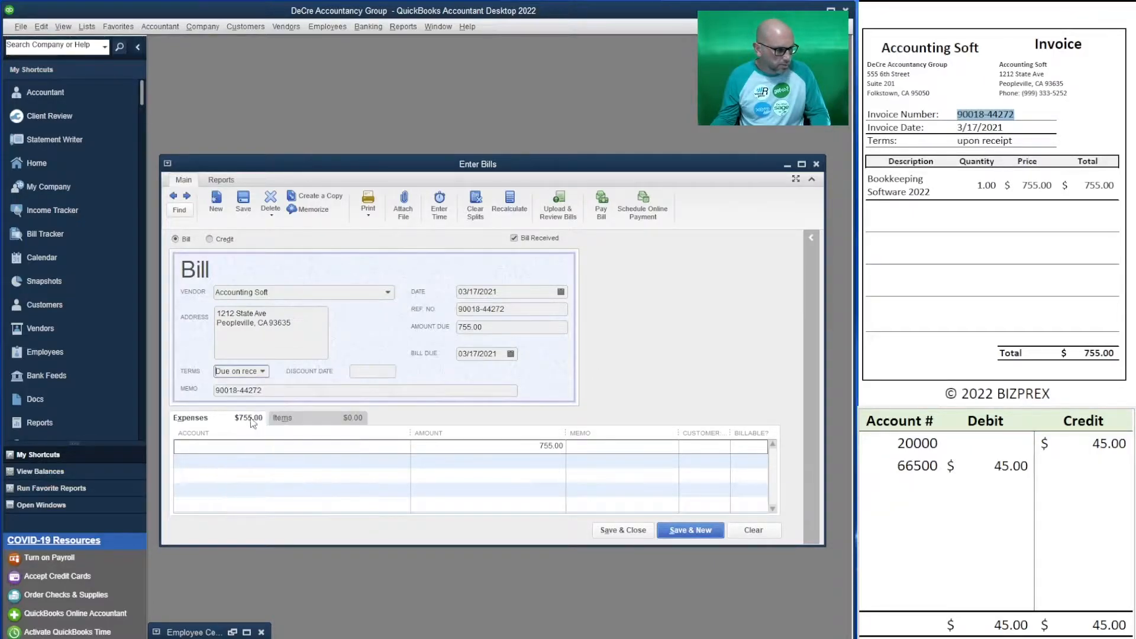
pyautogui.write('de')
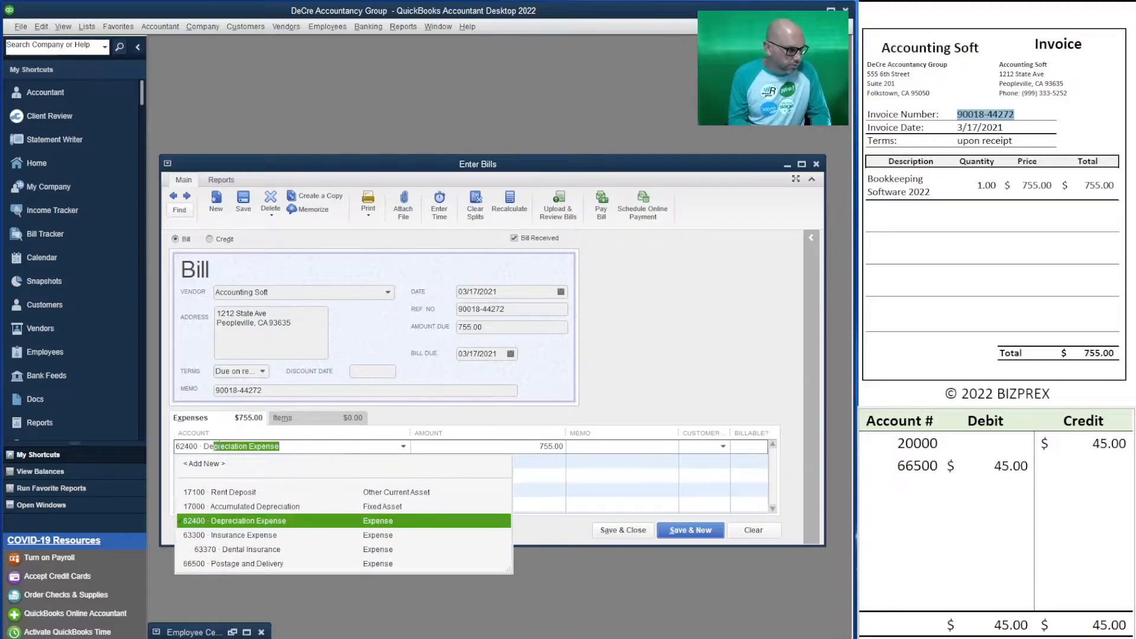
pyautogui.press('BackSpace')
pyautogui.press('BackSpace')
pyautogui.press('BackSpace')
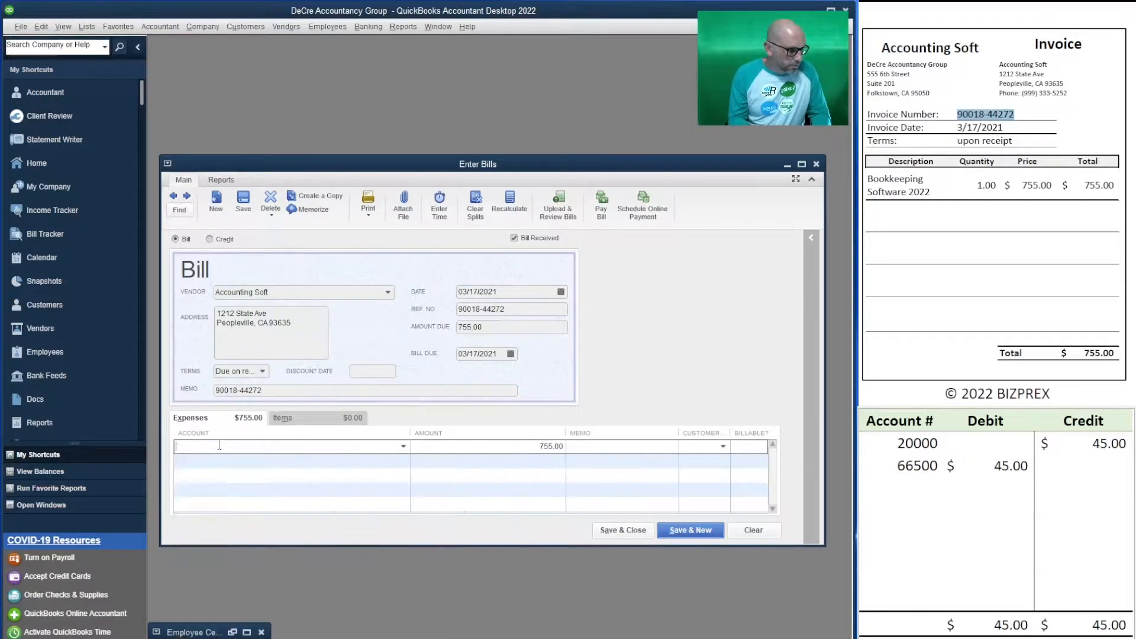
pyautogui.write('6')
pyautogui.press('BackSpace')
pyautogui.write('de')
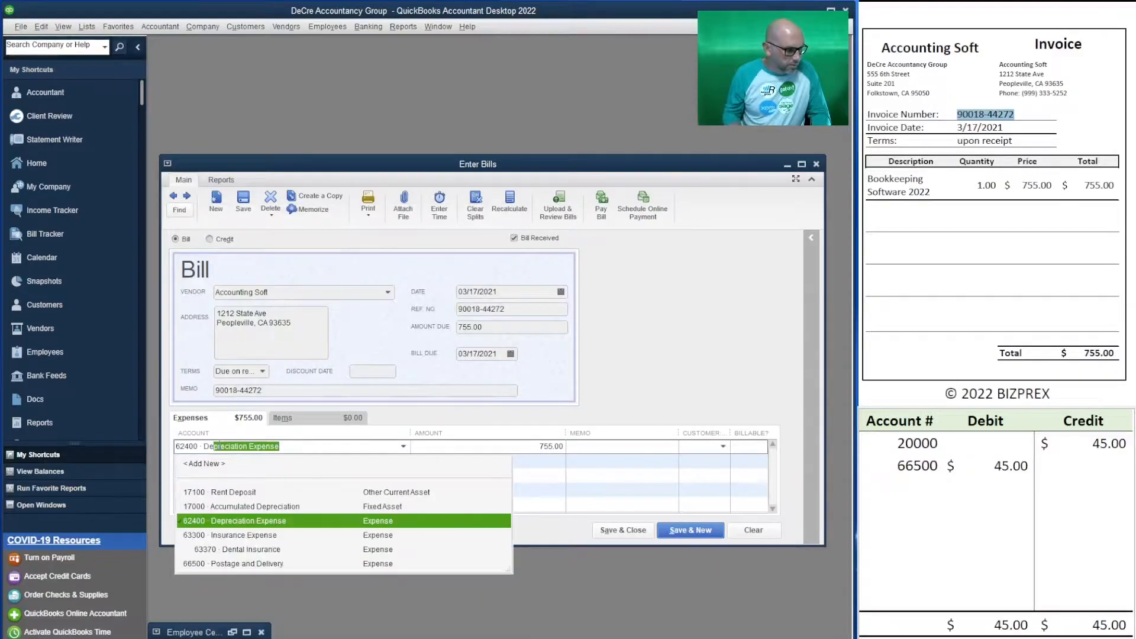
pyautogui.press('BackSpace')
pyautogui.press('BackSpace')
pyautogui.press('BackSpace')
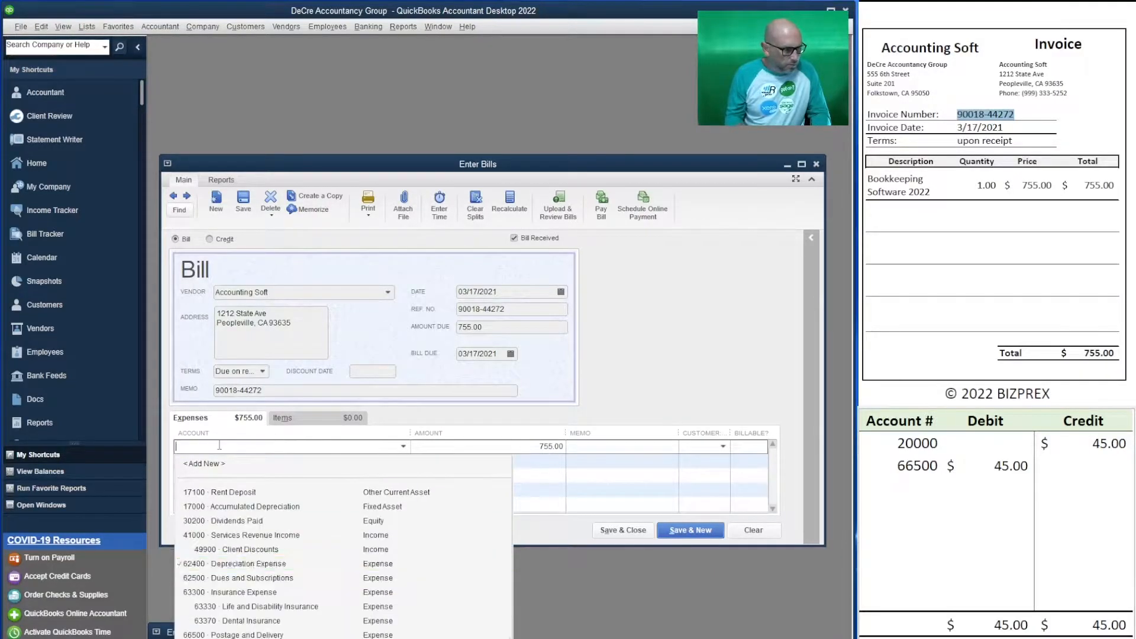
# - Assign the Accounting Soft bill's expense line to account 62500 Dues and Subscriptions
pyautogui.write('sub')
pyautogui.press('Tab')
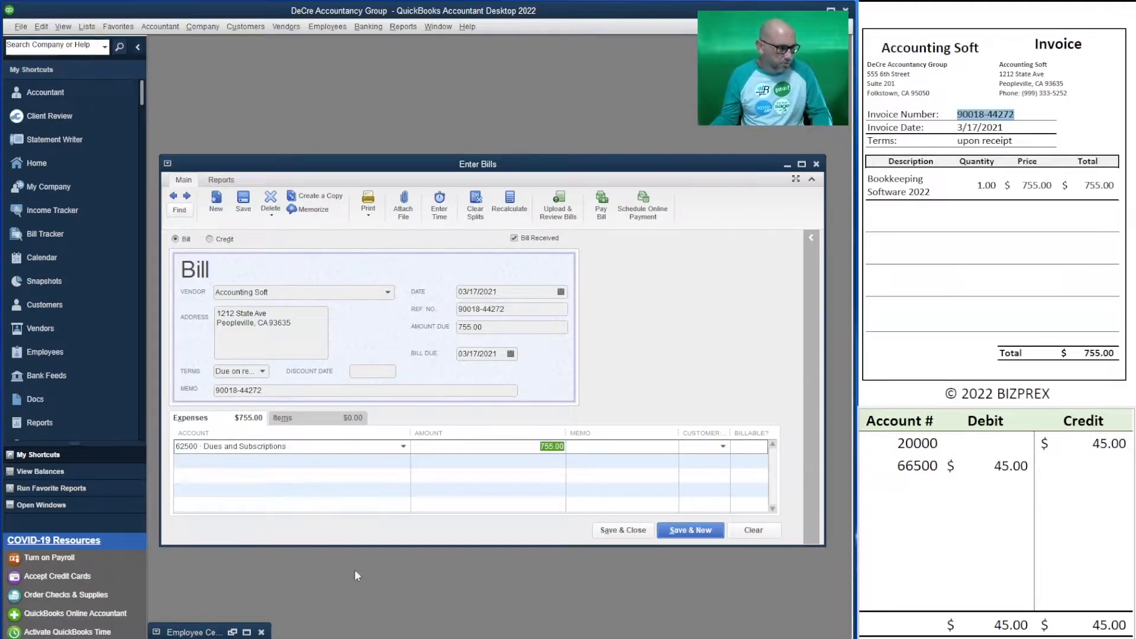
# - Change the worksheet's second row to account 62500 with a debit of 755, and set account 20000's credit to 755
pyautogui.click(986, 532)
pyautogui.click(898, 466)
pyautogui.write('62500')
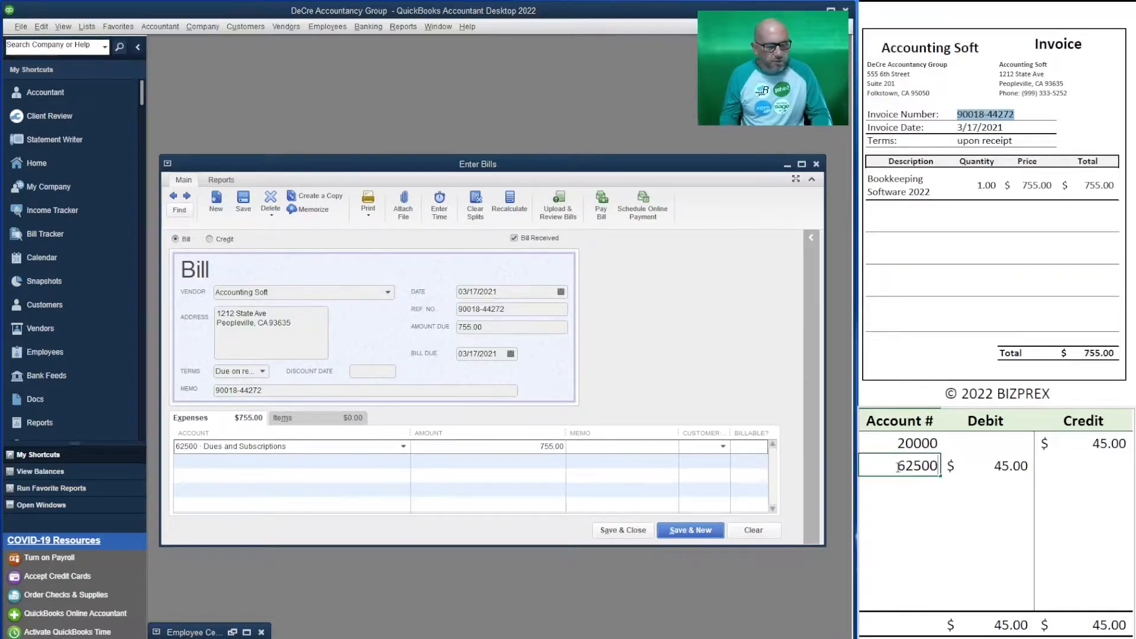
pyautogui.press('Tab')
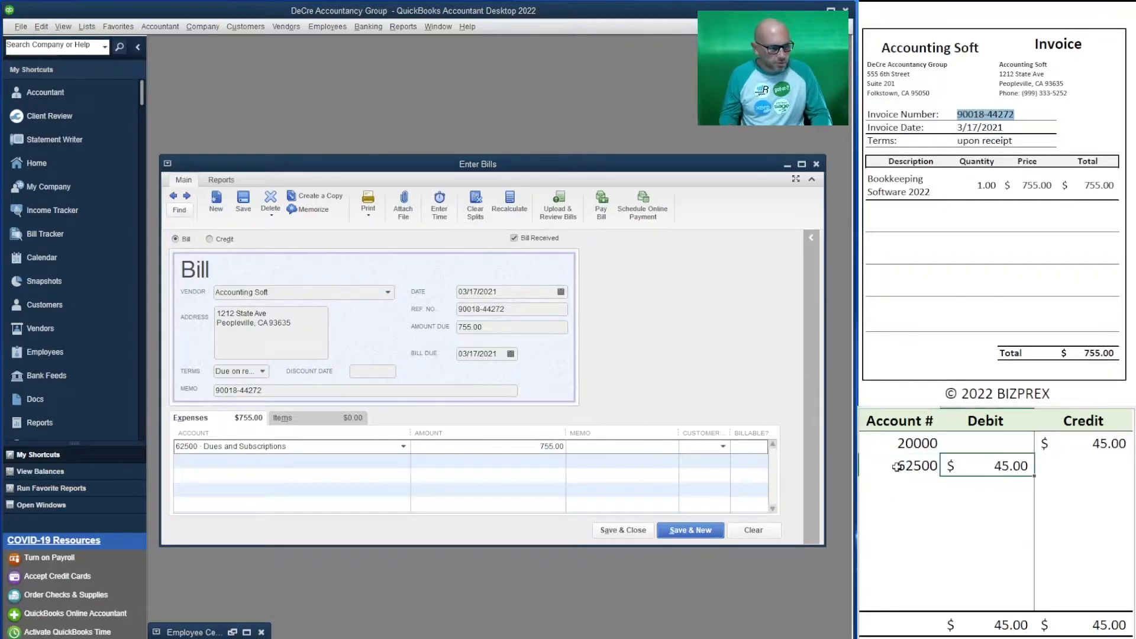
pyautogui.write('755')
pyautogui.press('Up')
pyautogui.press('Right')
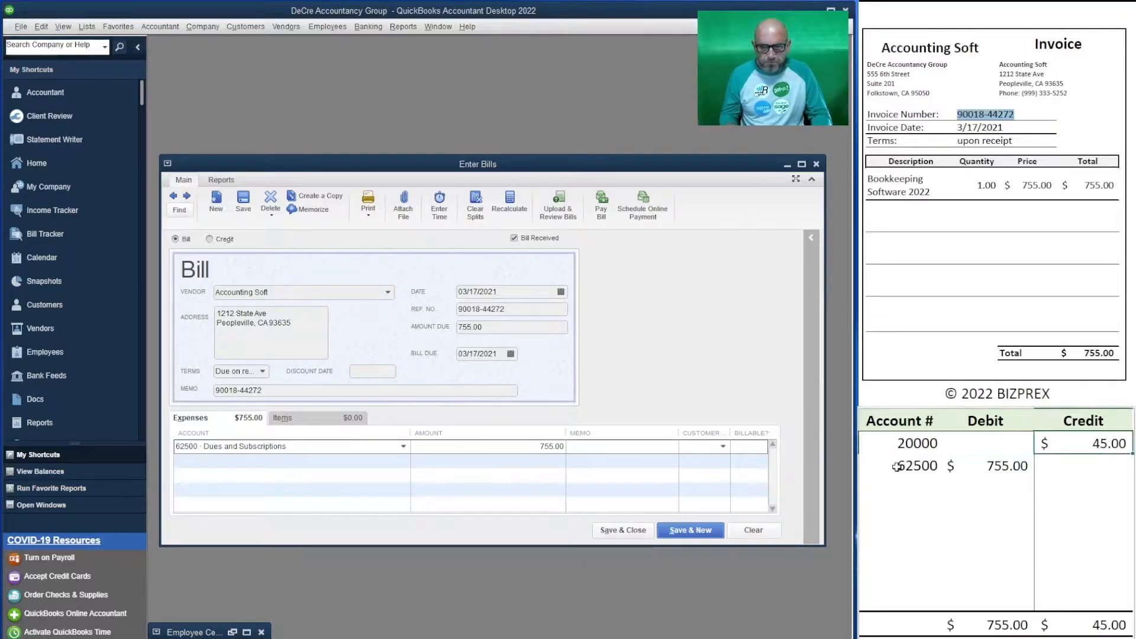
pyautogui.write('755')
pyautogui.press('Return')
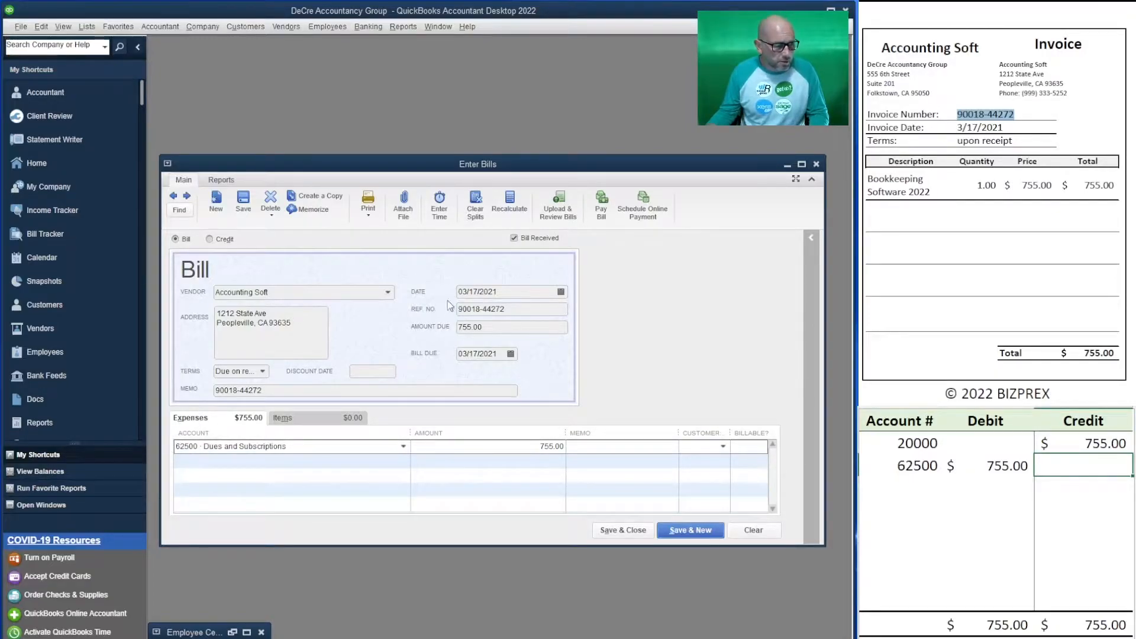
# - Save the Accounting Soft bill with its terms change made permanent, and start a new bill for vendor Tri County Cable dated 03/21/2021
pyautogui.click(682, 534)
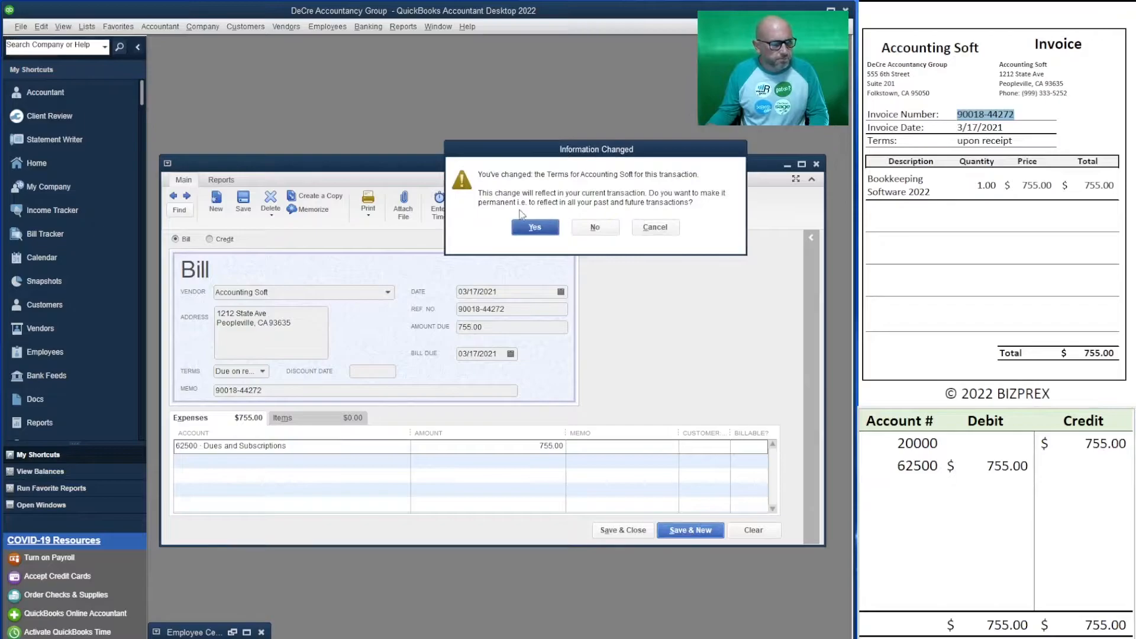
pyautogui.click(534, 227)
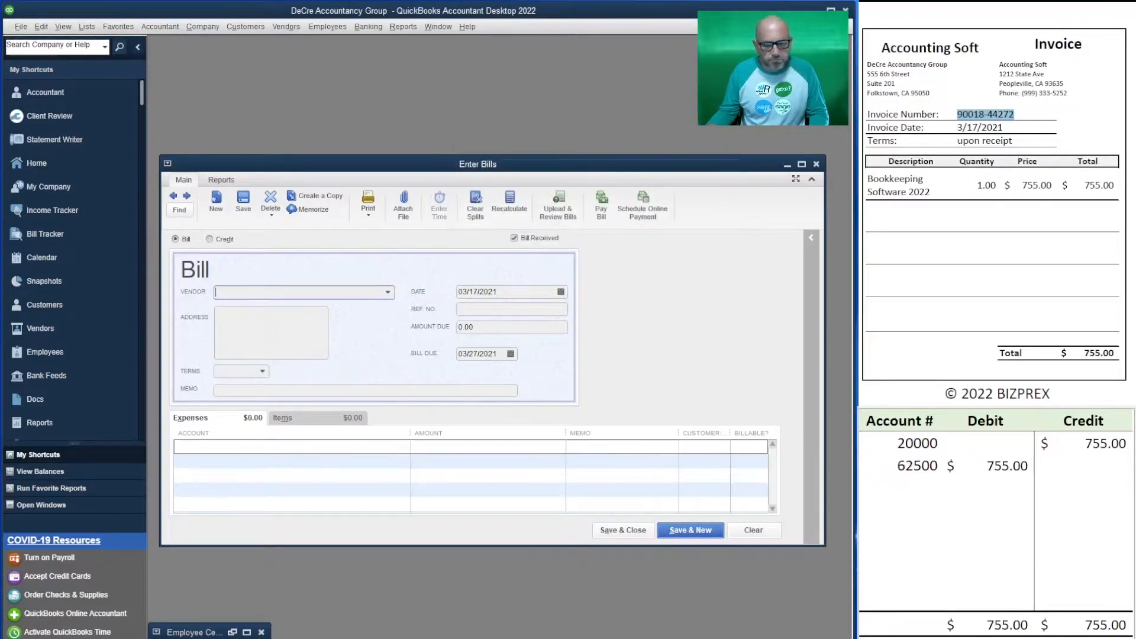
pyautogui.scroll(-6, 996, 237)
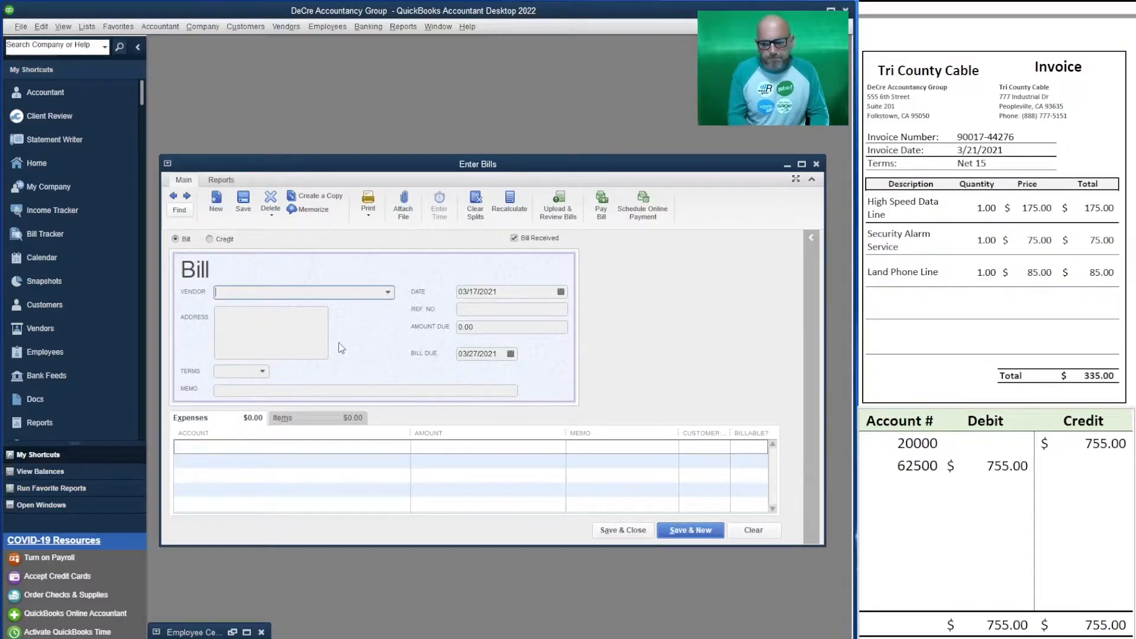
pyautogui.write('Tri County Cable')
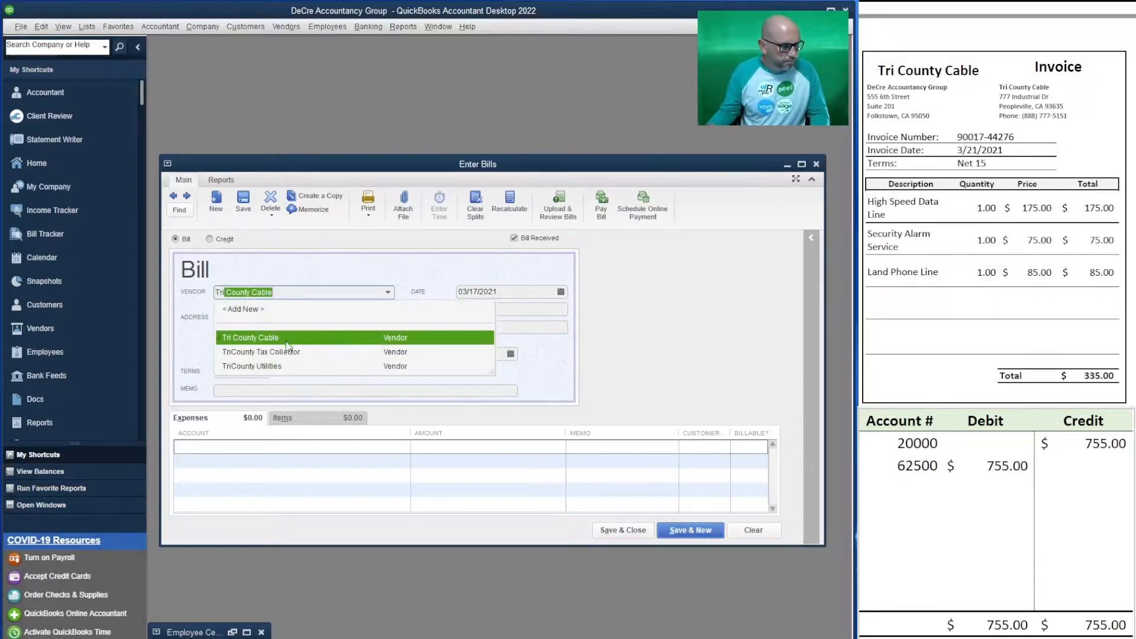
pyautogui.click(286, 340)
pyautogui.click(496, 293)
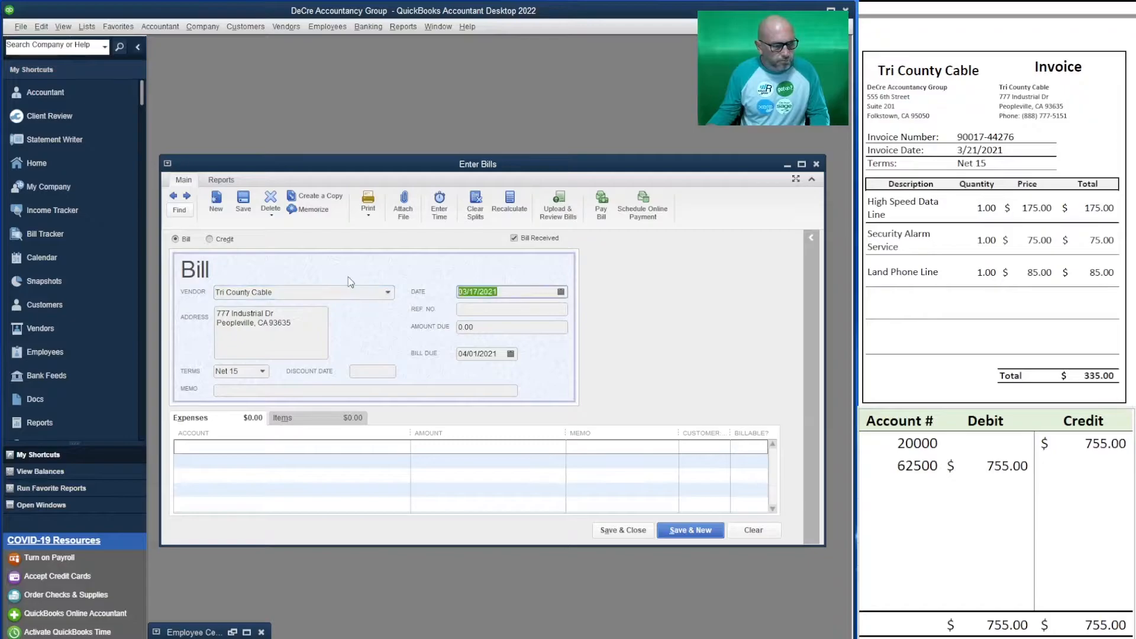
pyautogui.write('3/21/2021')
pyautogui.press('Tab')
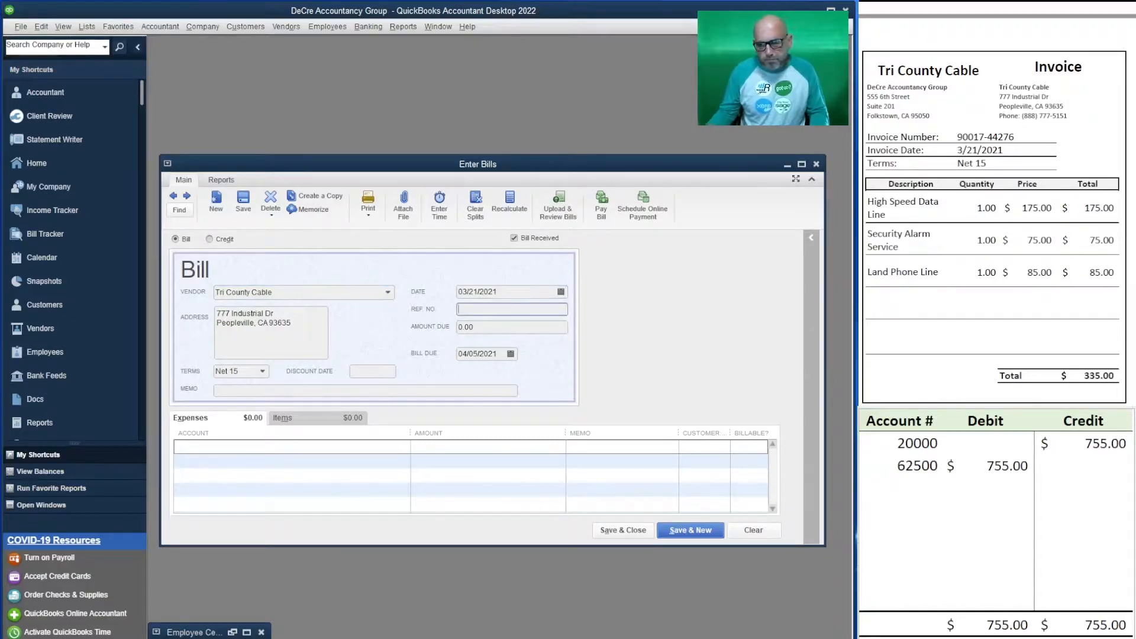
# - Copy the Tri County Cable invoice number into the bill's reference number and memo, and set the amount due to 335
pyautogui.moveTo(1015, 138); pyautogui.dragTo(949, 138)
pyautogui.hotkey('ctrl', 'c')
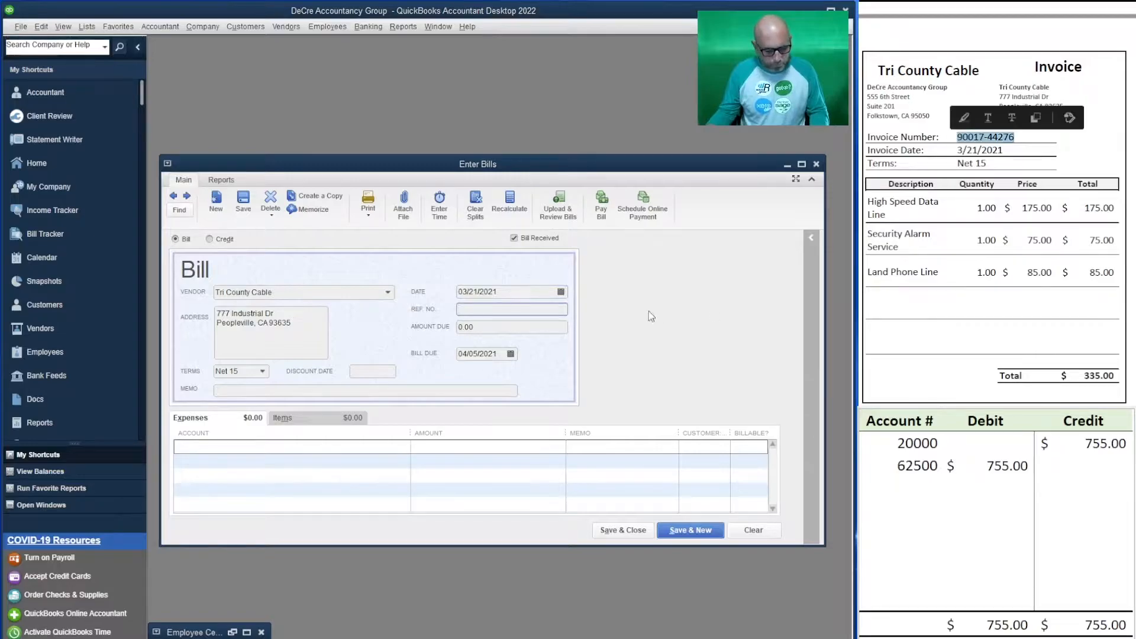
pyautogui.click(504, 320)
pyautogui.hotkey('ctrl', 'v')
pyautogui.press('Tab')
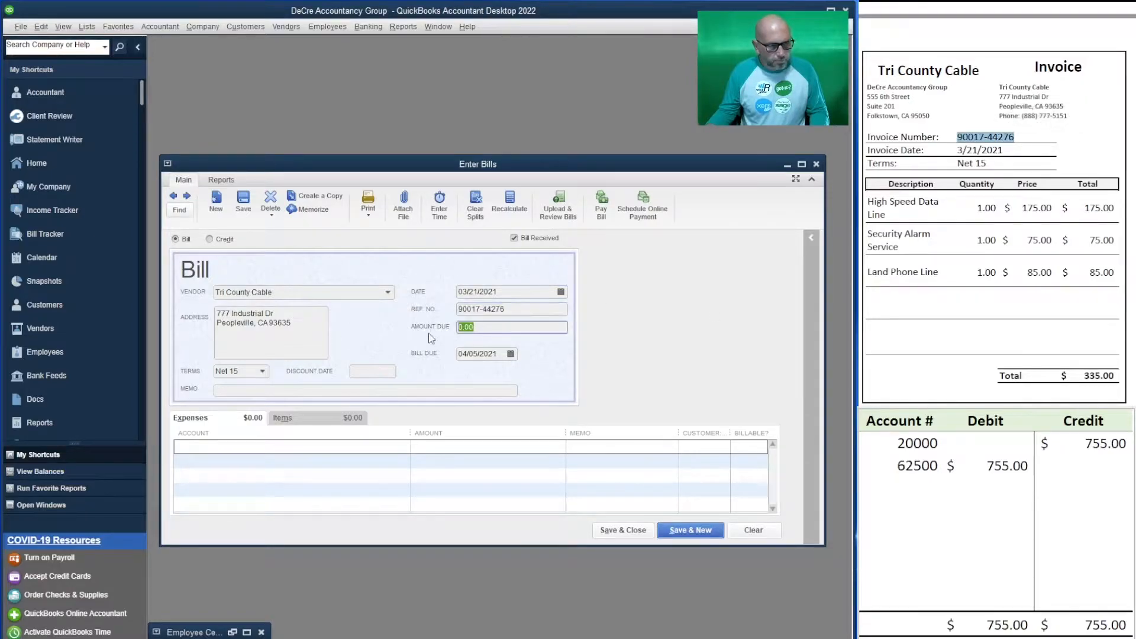
pyautogui.write('3354')
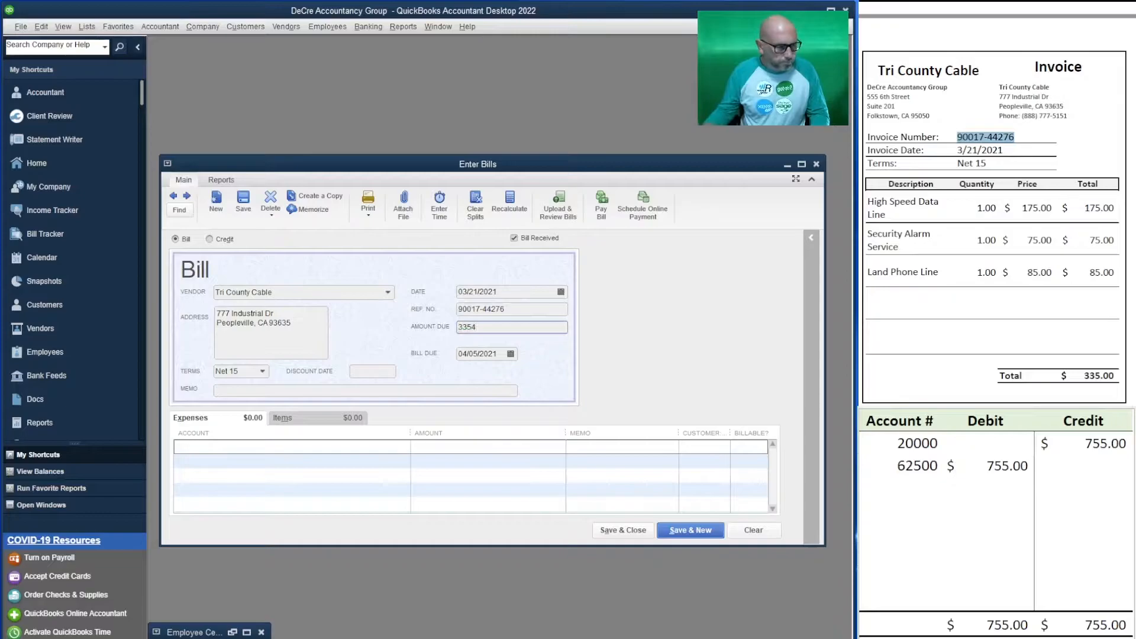
pyautogui.press('Tab')
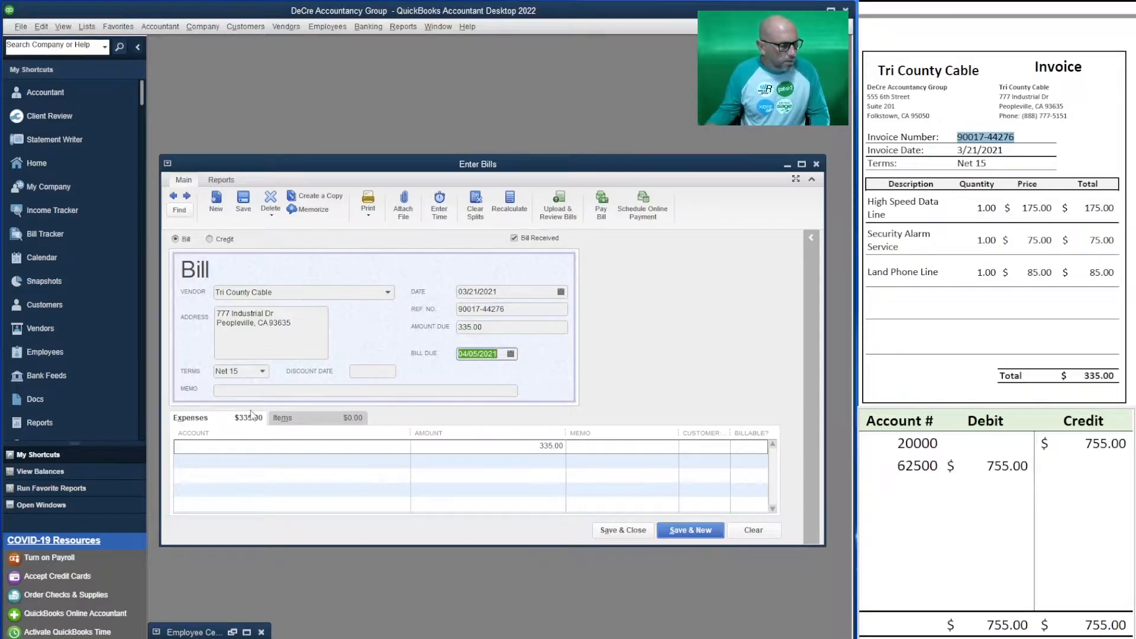
pyautogui.click(254, 390)
pyautogui.hotkey('ctrl', 'v')
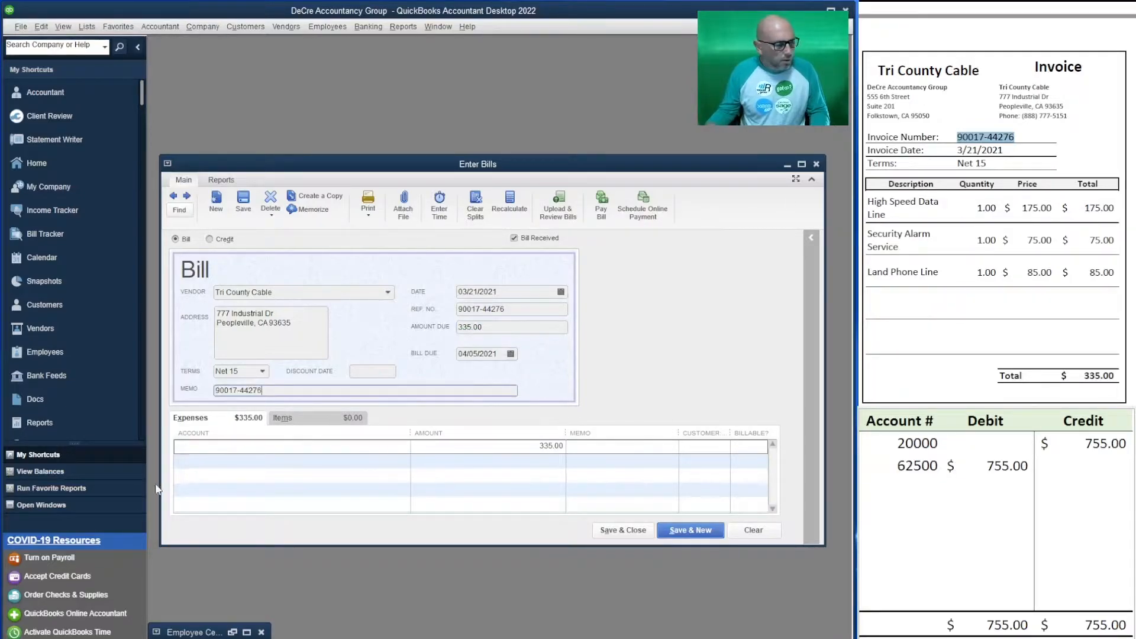
# - Assign the Tri County Cable bill's first expense line to account 61700 Computer and Internet Expenses
pyautogui.click(207, 459)
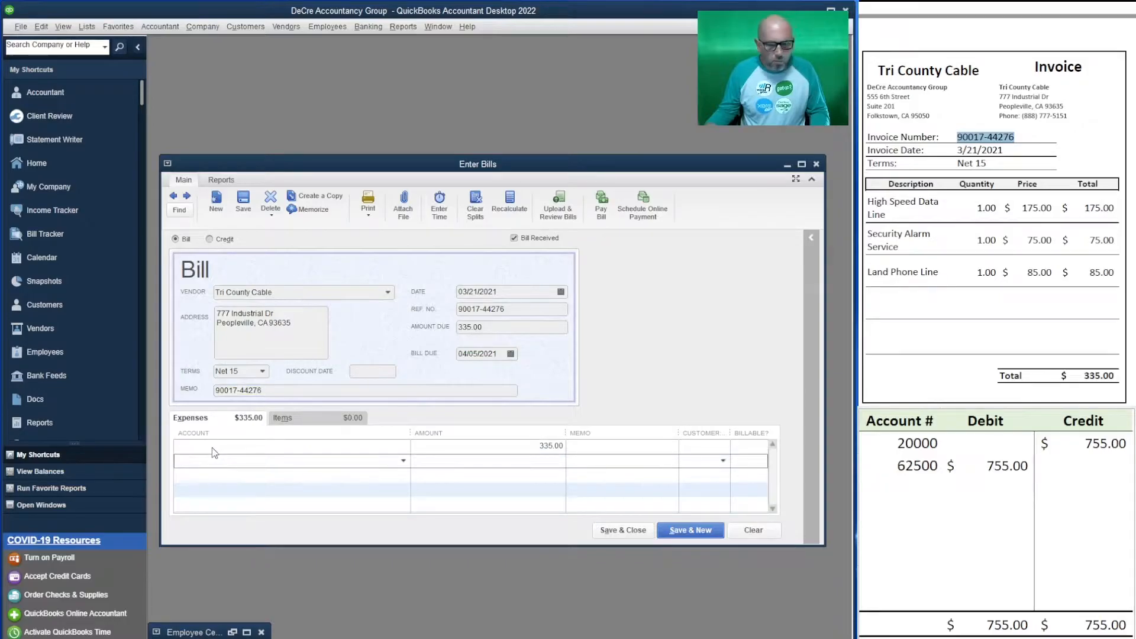
pyautogui.click(213, 448)
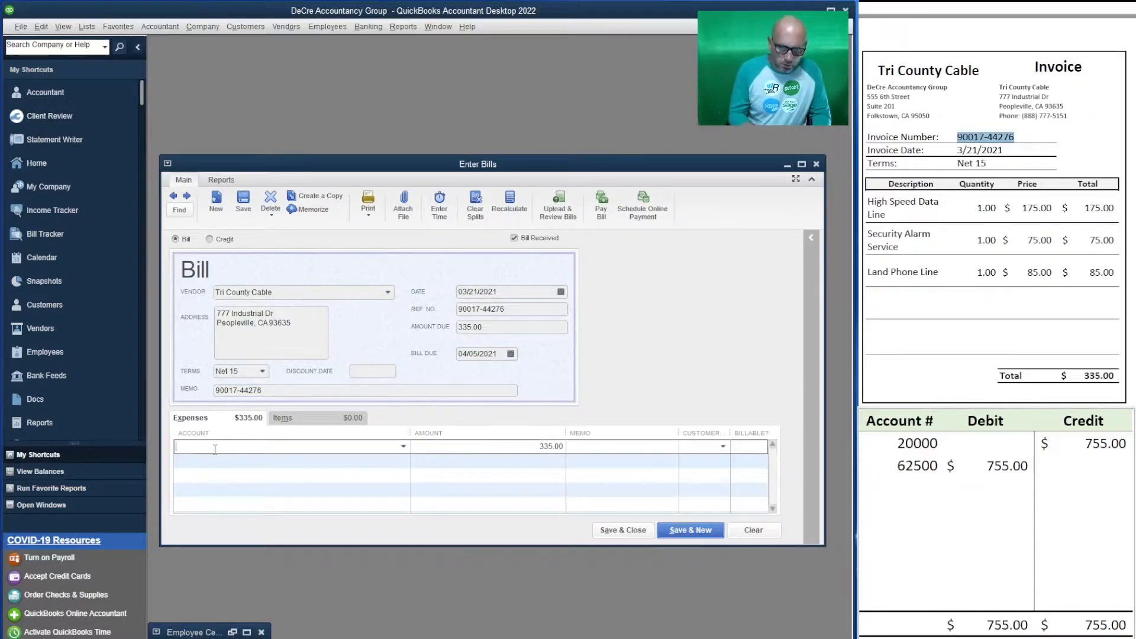
pyautogui.write('in')
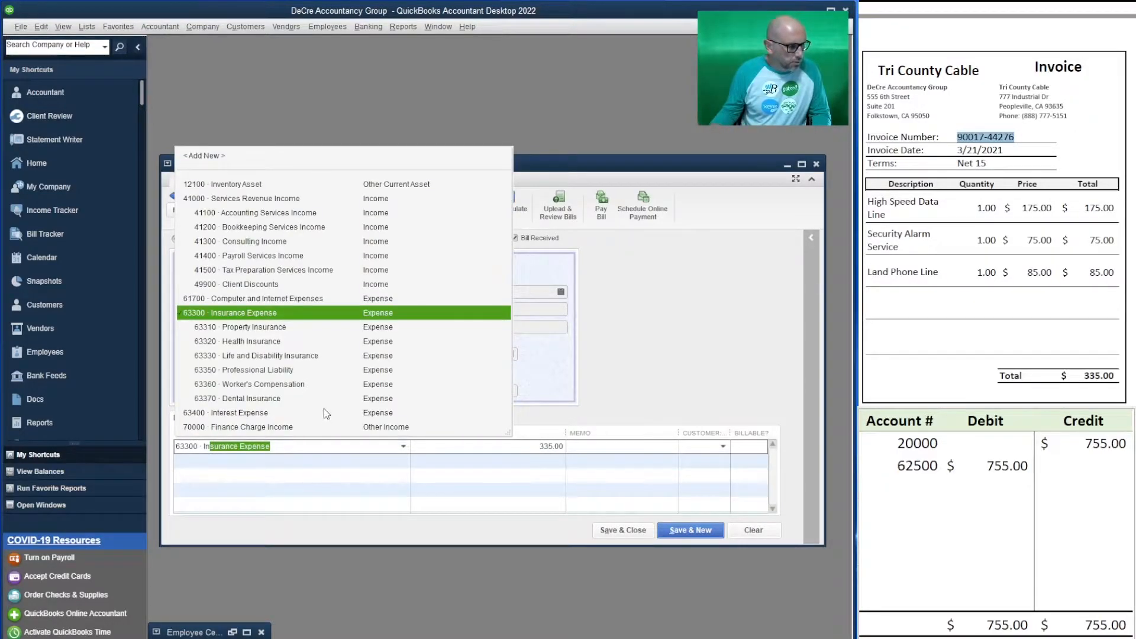
pyautogui.write('terest')
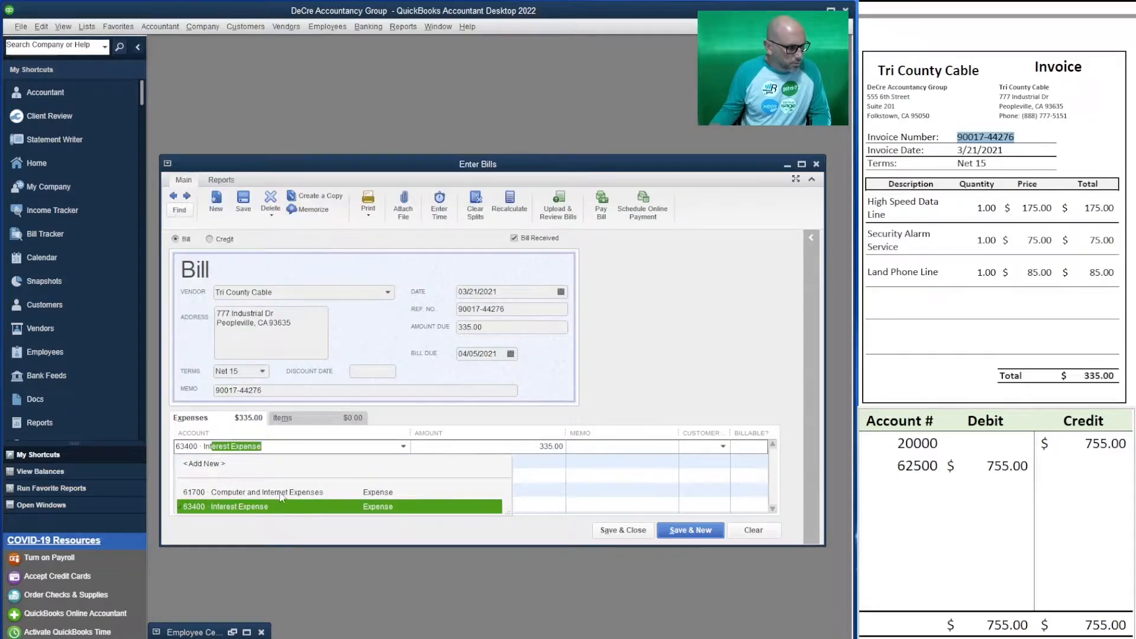
pyautogui.click(279, 493)
pyautogui.click(263, 462)
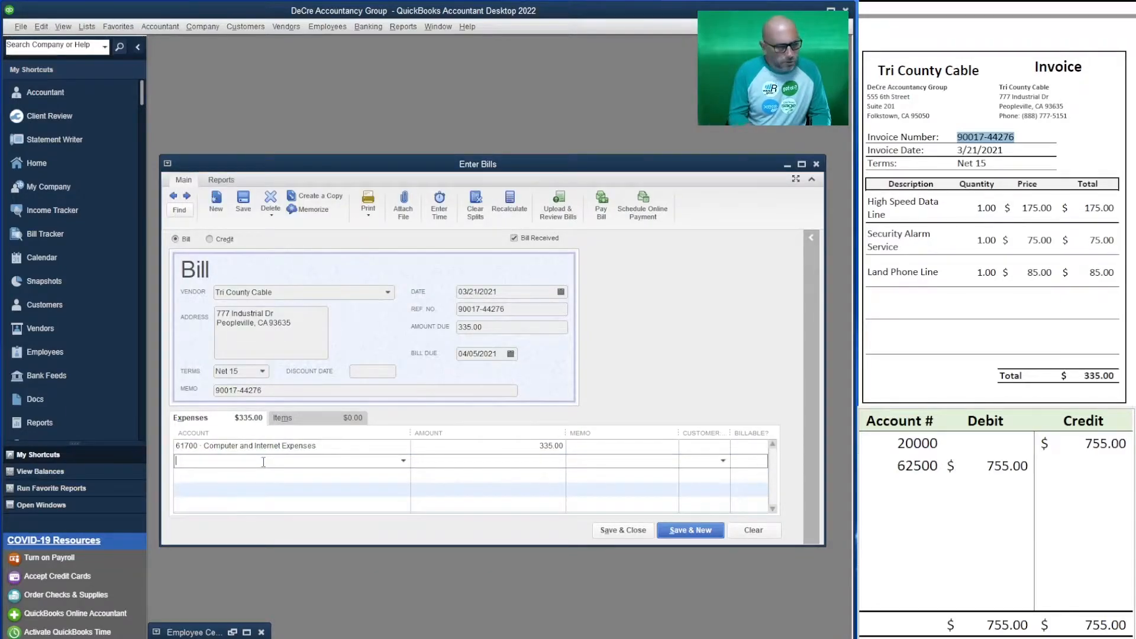
# - Add two expense lines to the Tri County Cable bill for accounts 68200 Security Service and 68100 Telephone Expense
pyautogui.write('se')
pyautogui.press('Tab')
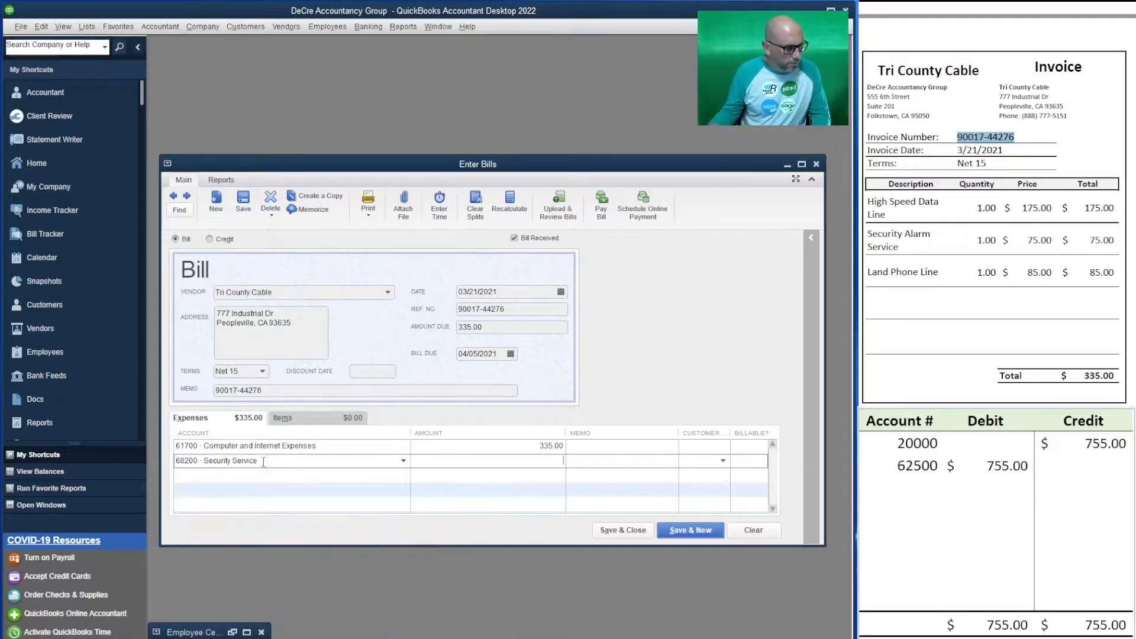
pyautogui.click(260, 473)
pyautogui.write('te')
pyautogui.press('Tab')
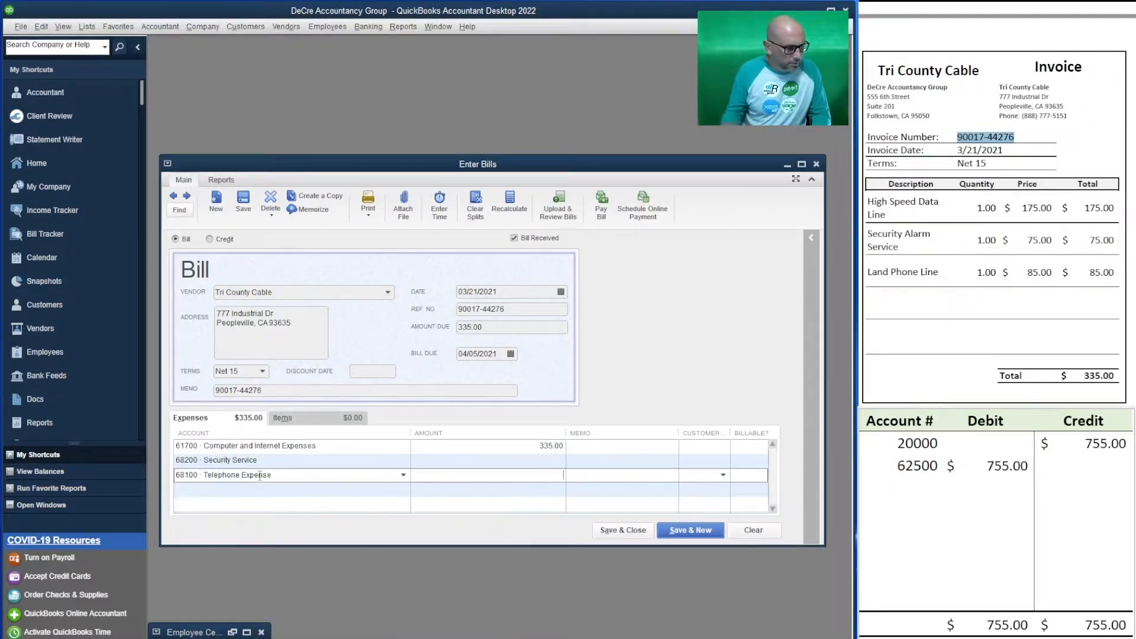
# - Split the Tri County Cable bill's expense amounts as 175 for account 61700, 75 for 68200 and 85 for 68100
pyautogui.click(517, 450)
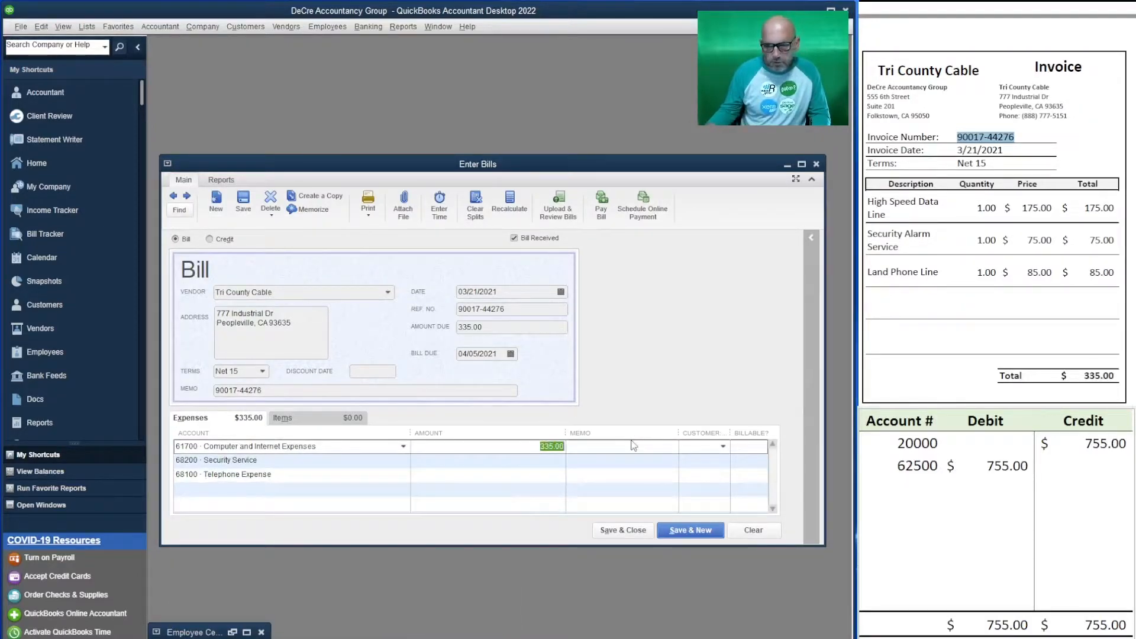
pyautogui.write('175')
pyautogui.press('Down')
pyautogui.write('75')
pyautogui.press('Down')
pyautogui.write('85')
pyautogui.press('Down')
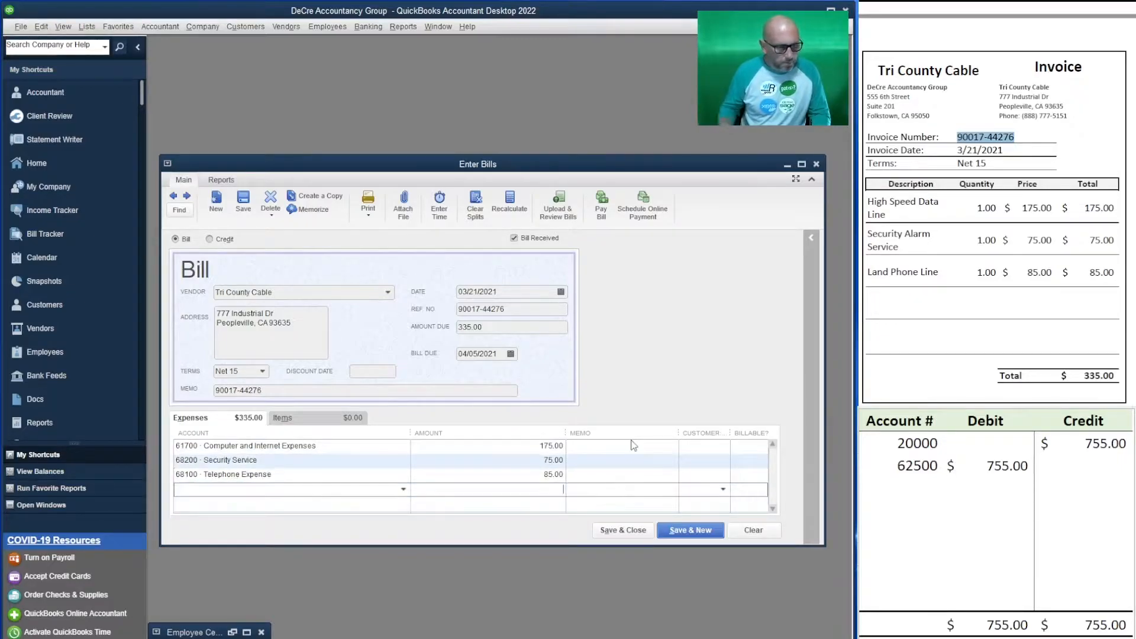
# - Set account 20000's credit in the worksheet to 335
pyautogui.click(1041, 464)
pyautogui.click(1047, 445)
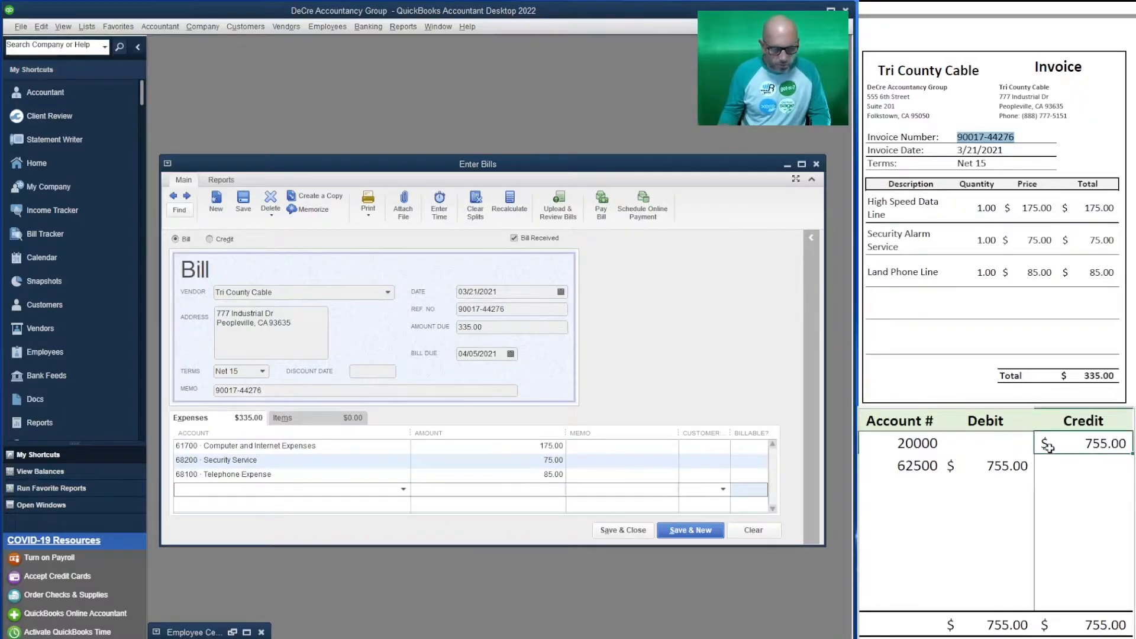
pyautogui.write('335')
pyautogui.press('Return')
# - List accounts 61700, 68200 and 68100 in the worksheet rows below account 20000
pyautogui.press('Left')
pyautogui.press('Left')
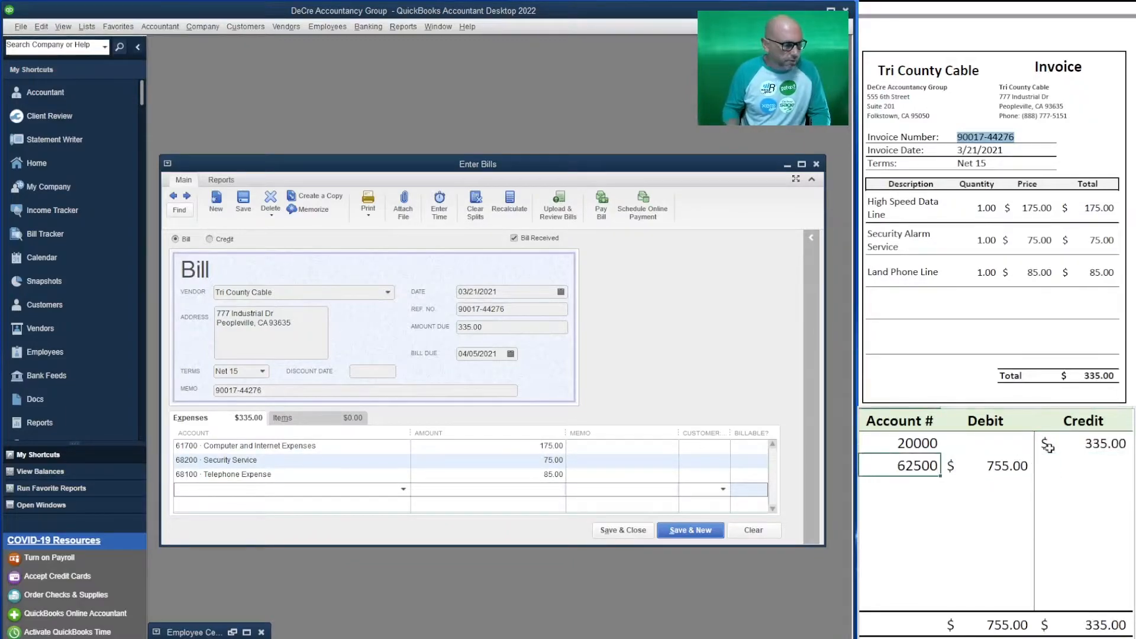
pyautogui.write('61')
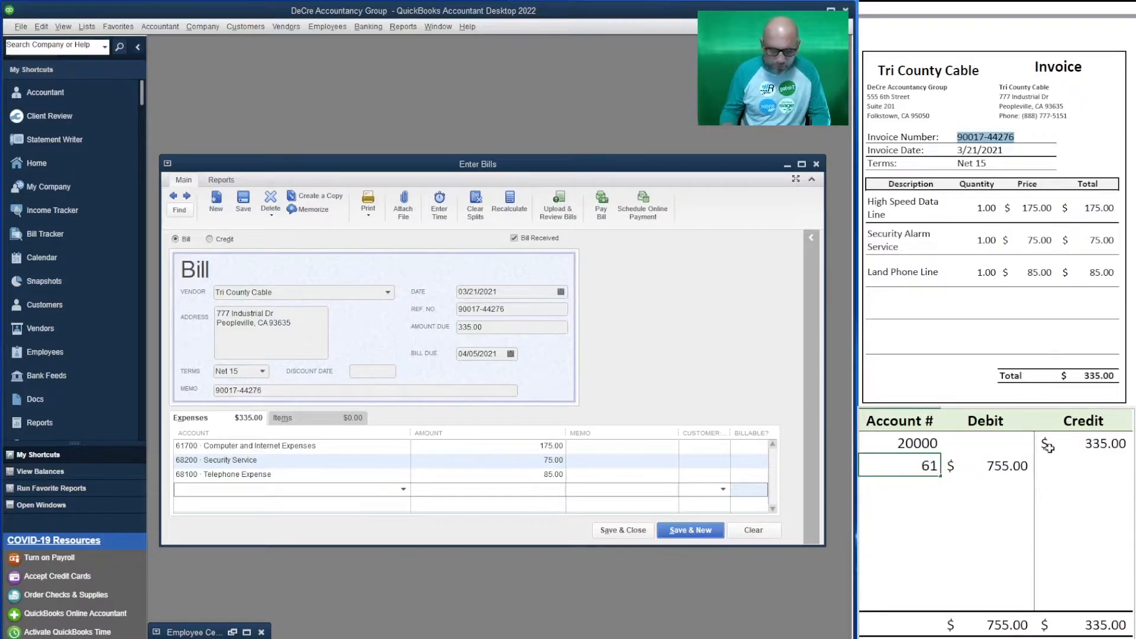
pyautogui.write('700')
pyautogui.press('Return')
pyautogui.write('68200')
pyautogui.press('Return')
pyautogui.write('68100')
# - Enter worksheet debits of 175 for account 61700, 75 for 68200 and 85 for 68100
pyautogui.press('Right')
pyautogui.press('Up')
pyautogui.press('Up')
pyautogui.write('175')
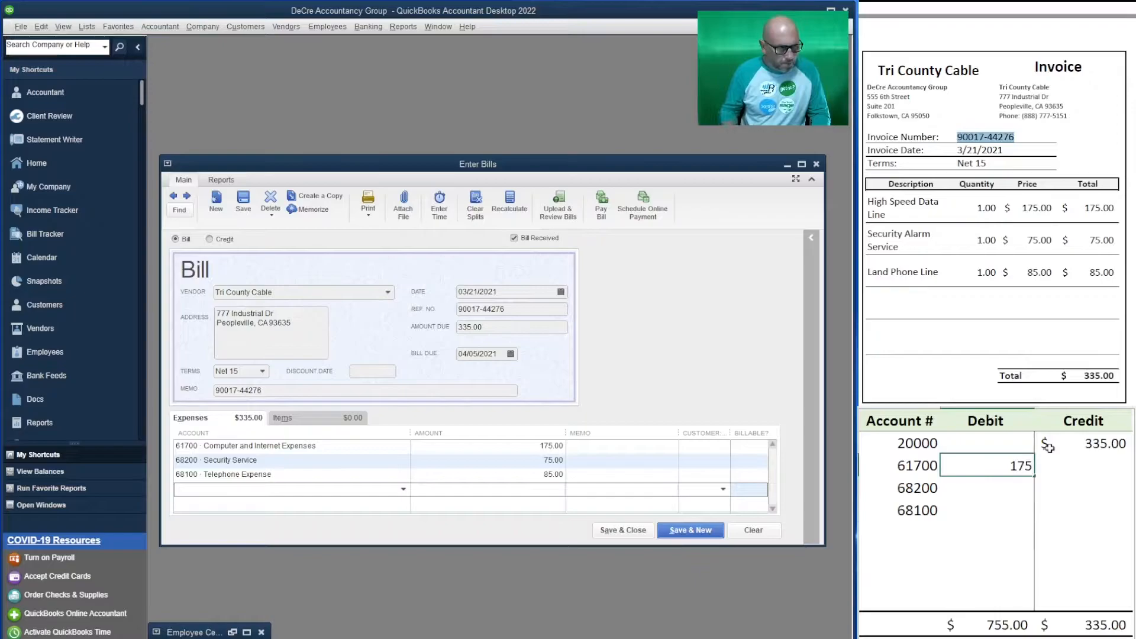
pyautogui.press('Return')
pyautogui.write('75')
pyautogui.press('Return')
pyautogui.write('85')
pyautogui.press('Return')
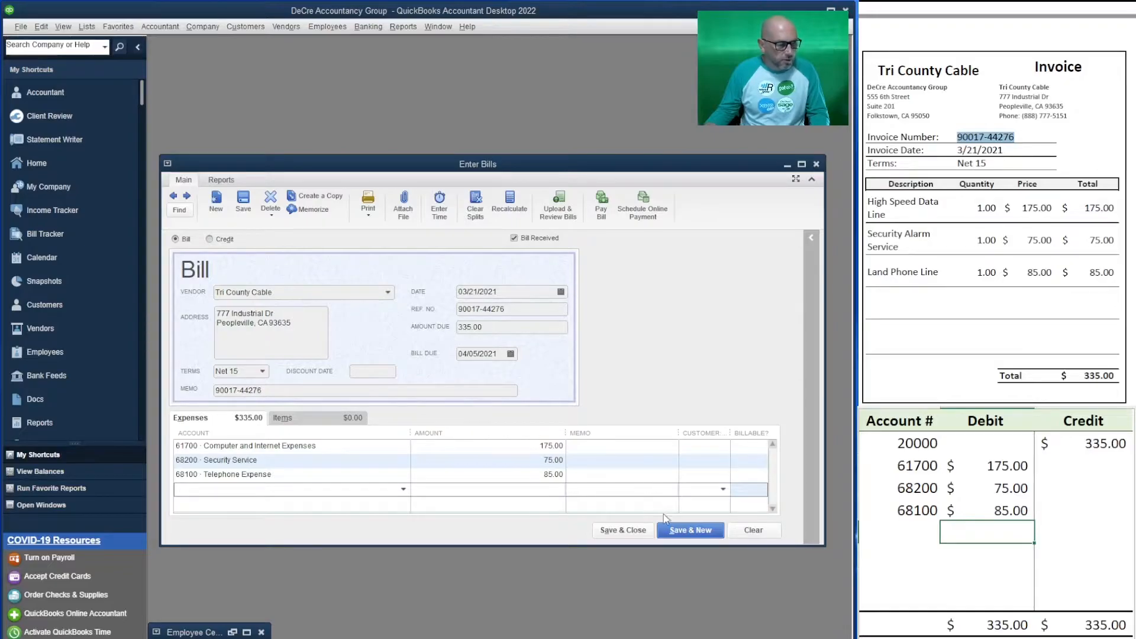
# - Save the Tri County Cable bill and start a new bill for vendor Mobile Services Inc. dated 03/25/2021
pyautogui.click(691, 530)
pyautogui.scroll(-5, 996, 207)
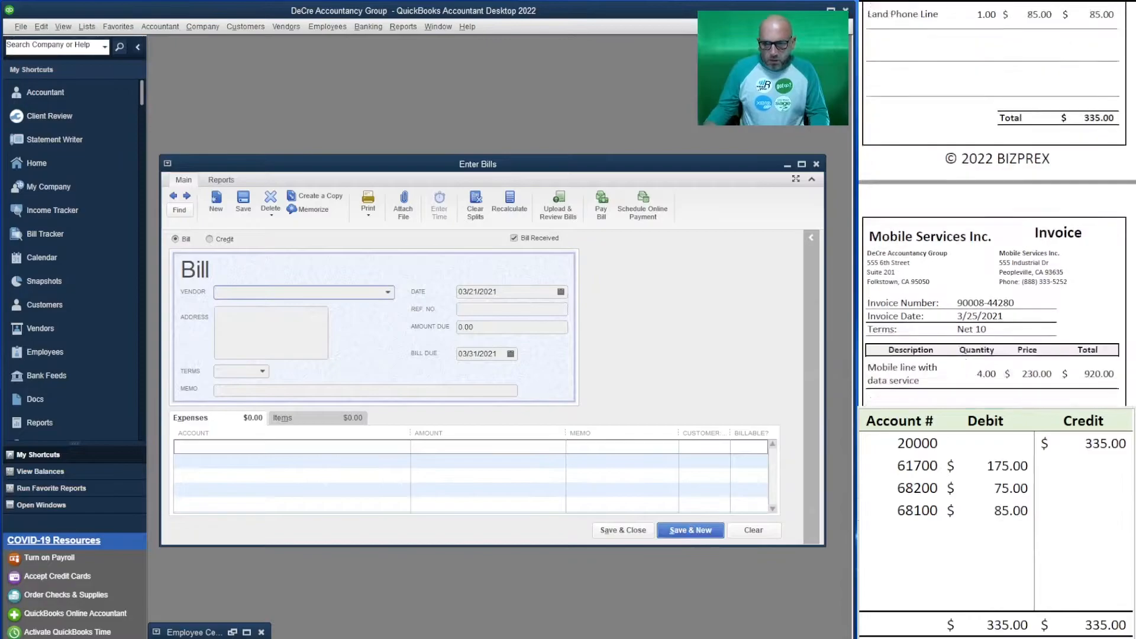
pyautogui.scroll(1, 997, 207)
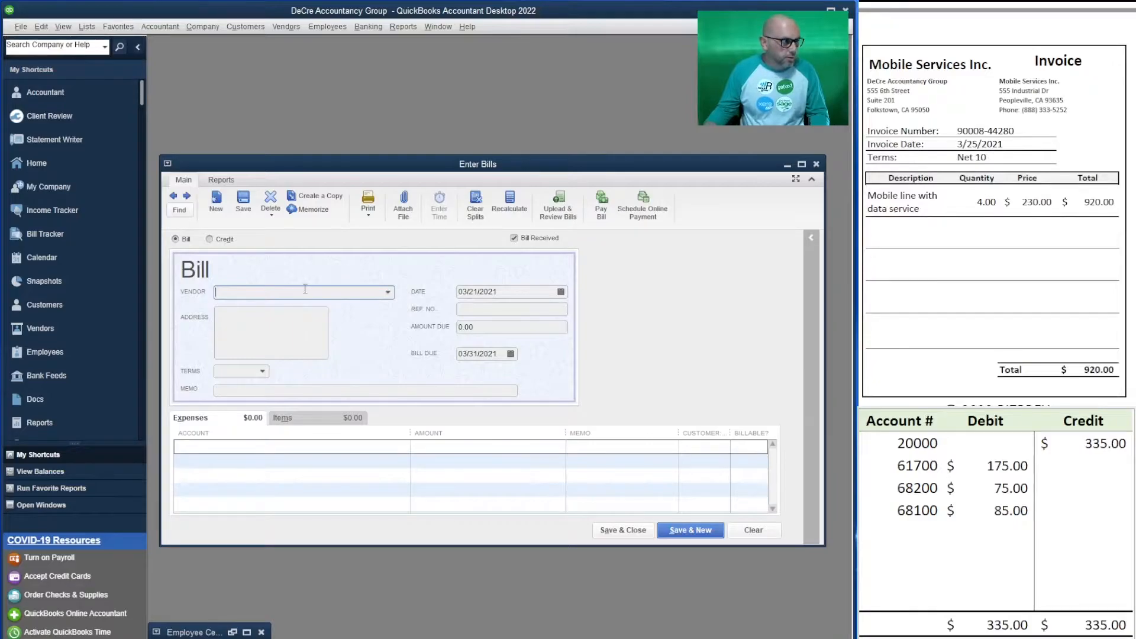
pyautogui.write('T')
pyautogui.press('BackSpace')
pyautogui.press('BackSpace')
pyautogui.write('M')
pyautogui.press('Tab')
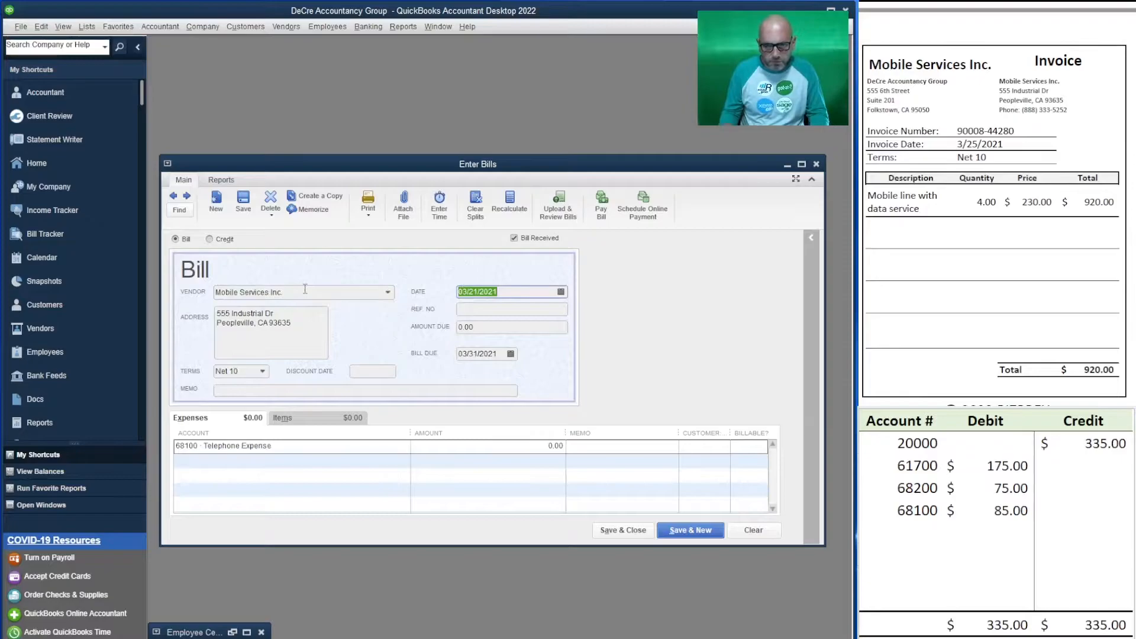
pyautogui.write('3/25/2021')
pyautogui.press('Tab')
# - Copy the Mobile Services invoice number into the bill's reference number and memo, and set the amount due to 920
pyautogui.moveTo(1015, 131); pyautogui.dragTo(955, 131)
pyautogui.hotkey('ctrl', 'c')
pyautogui.click(484, 304)
pyautogui.hotkey('ctrl', 'v')
pyautogui.press('Tab')
pyautogui.write('9')
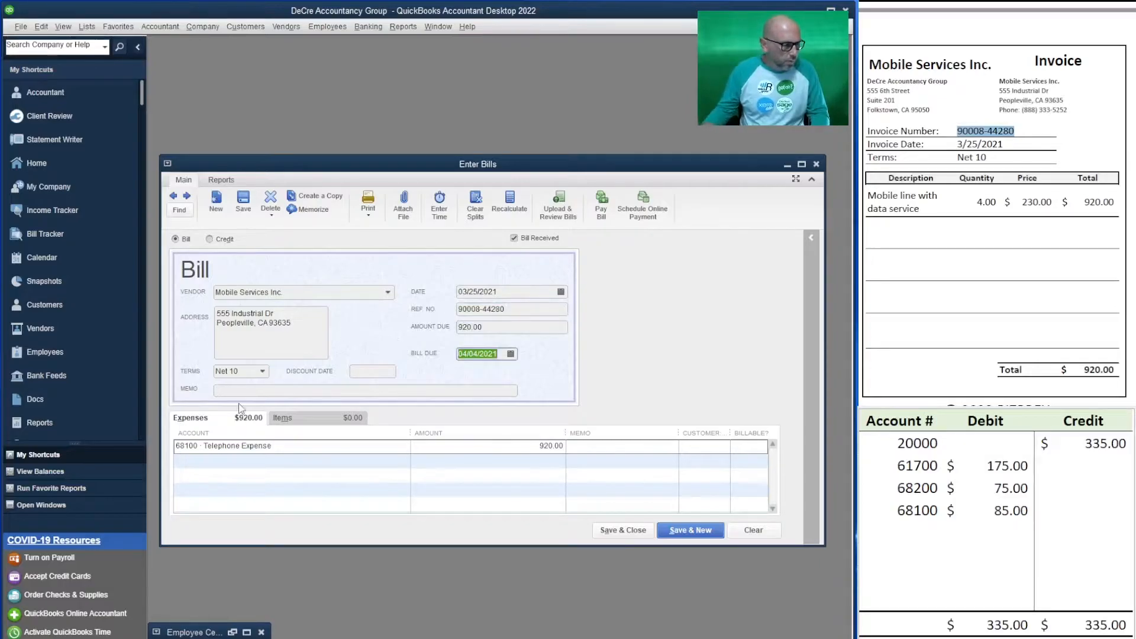
pyautogui.click(242, 391)
pyautogui.hotkey('ctrl', 'v')
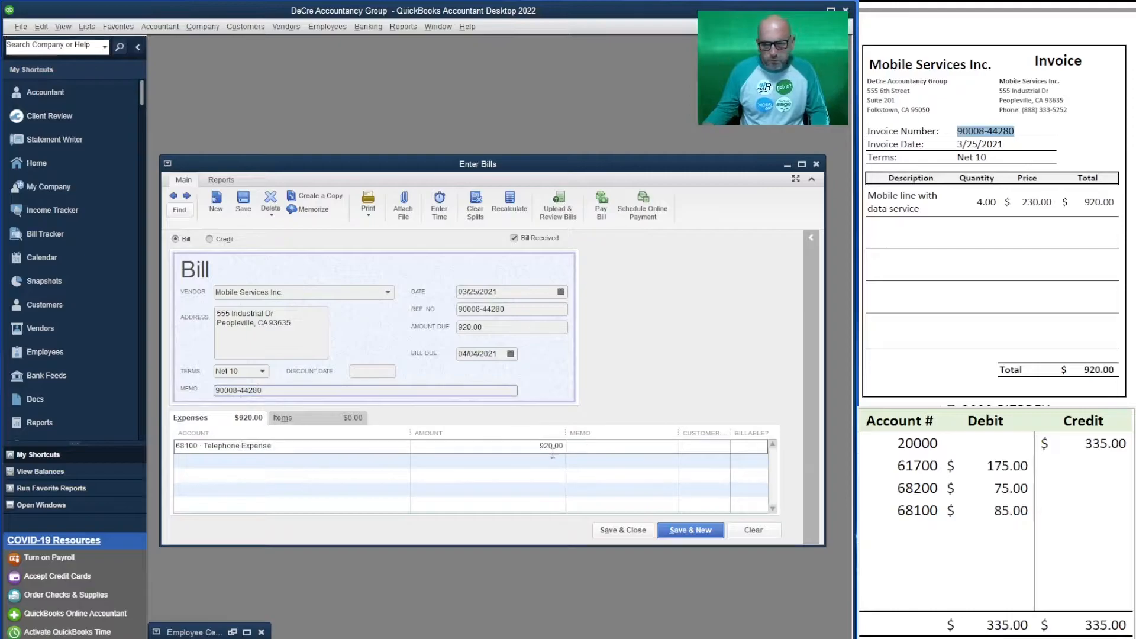
# - Change the worksheet's second row to account 68100 with a debit of 920, and set account 20000's credit to 920
pyautogui.click(916, 467)
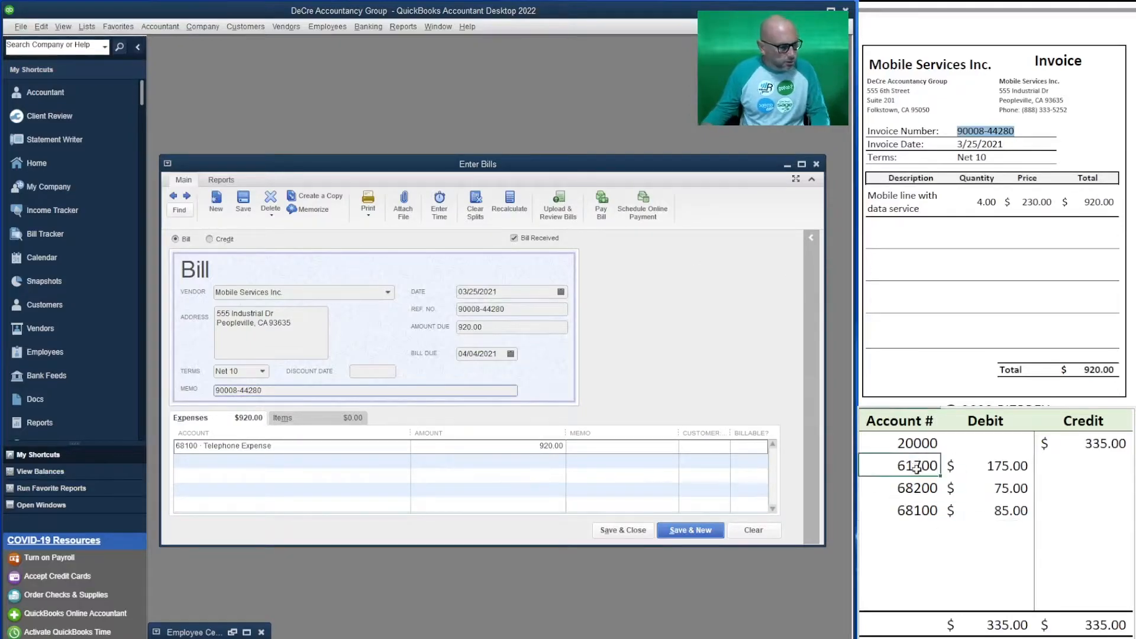
pyautogui.write('68100')
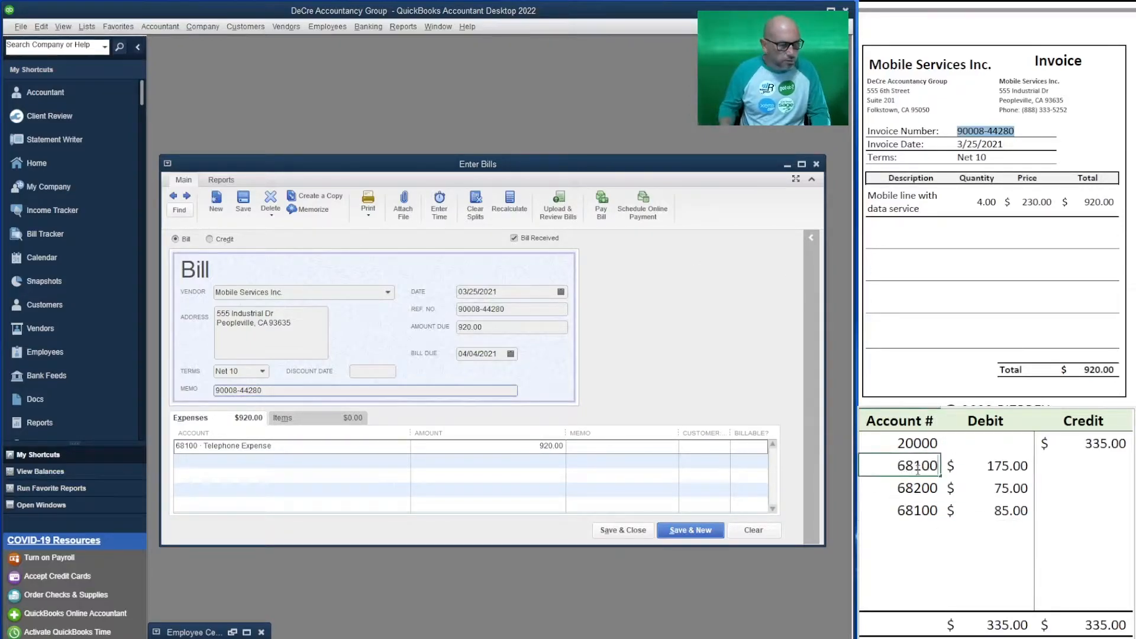
pyautogui.press('Tab')
pyautogui.write('920')
pyautogui.press('Tab')
pyautogui.press('Up')
pyautogui.write('920')
pyautogui.press('Return')
# - Clear the leftover account numbers and debits from the worksheet's third and fourth rows
pyautogui.press('Down')
pyautogui.press('Delete')
pyautogui.press('Down')
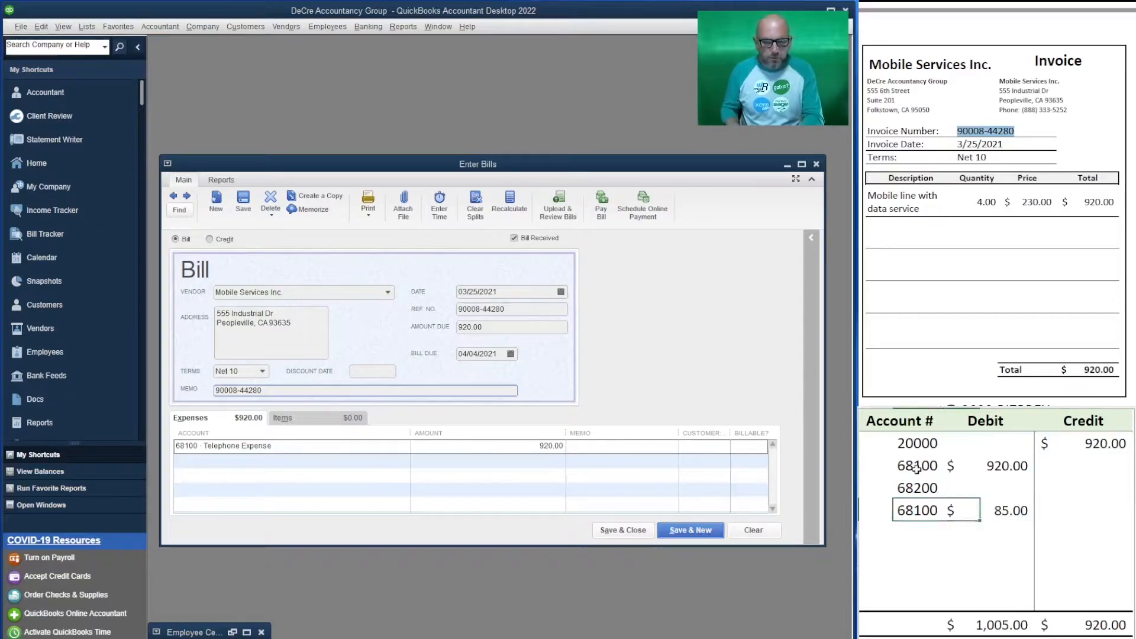
pyautogui.press('Left')
pyautogui.press('Delete')
pyautogui.press('Up')
pyautogui.press('Delete')
pyautogui.press('Right')
pyautogui.press('Down')
pyautogui.press('Delete')
pyautogui.press('Down')
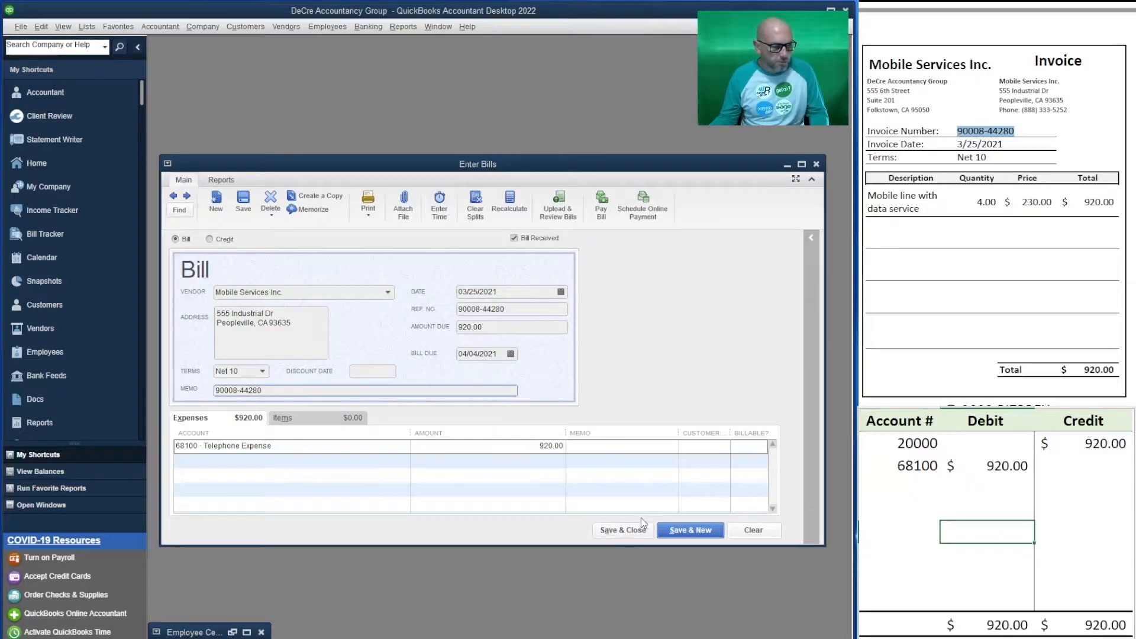
# - Save the Mobile Services bill and start a new bill for vendor Accounting Soft, keeping the date 03/25/2021
pyautogui.click(688, 531)
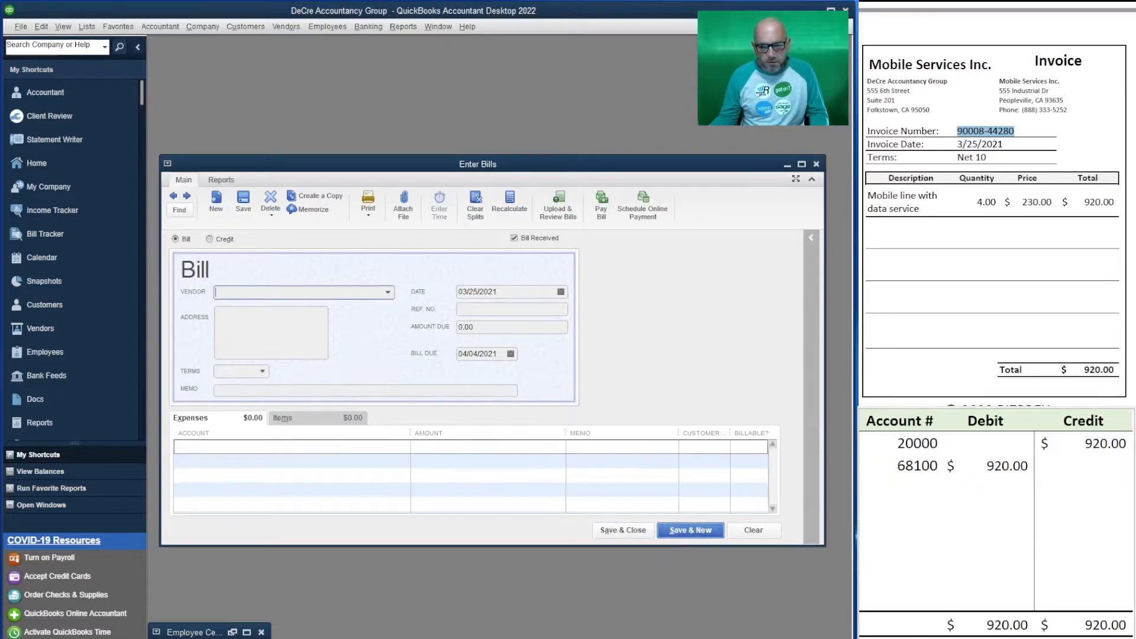
pyautogui.scroll(1, 996, 204)
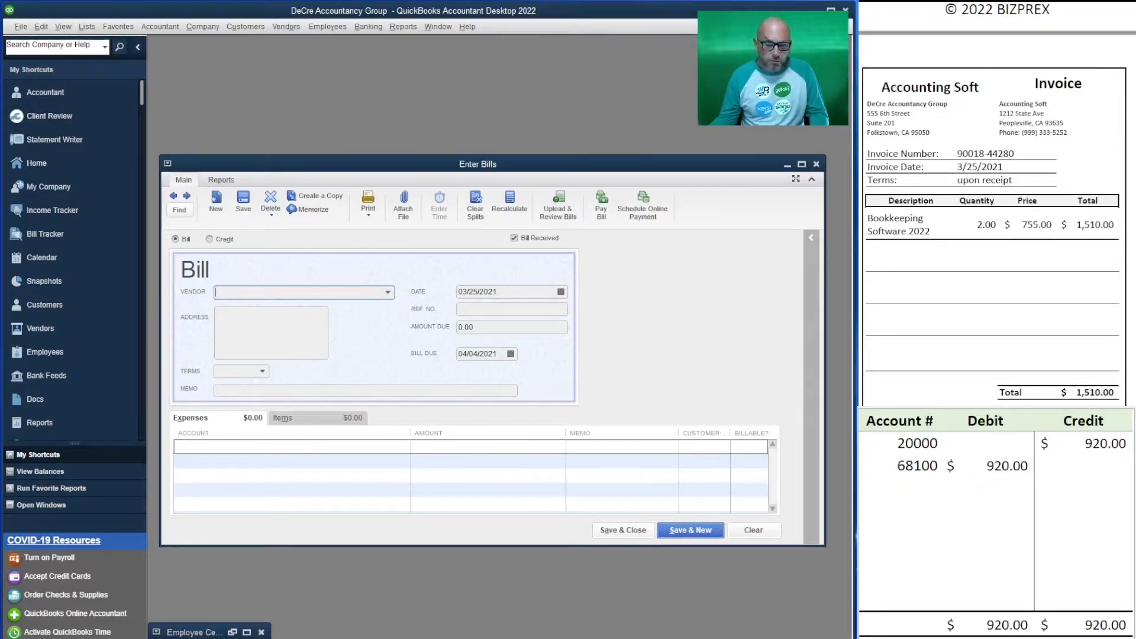
pyautogui.write('Accounting Soft')
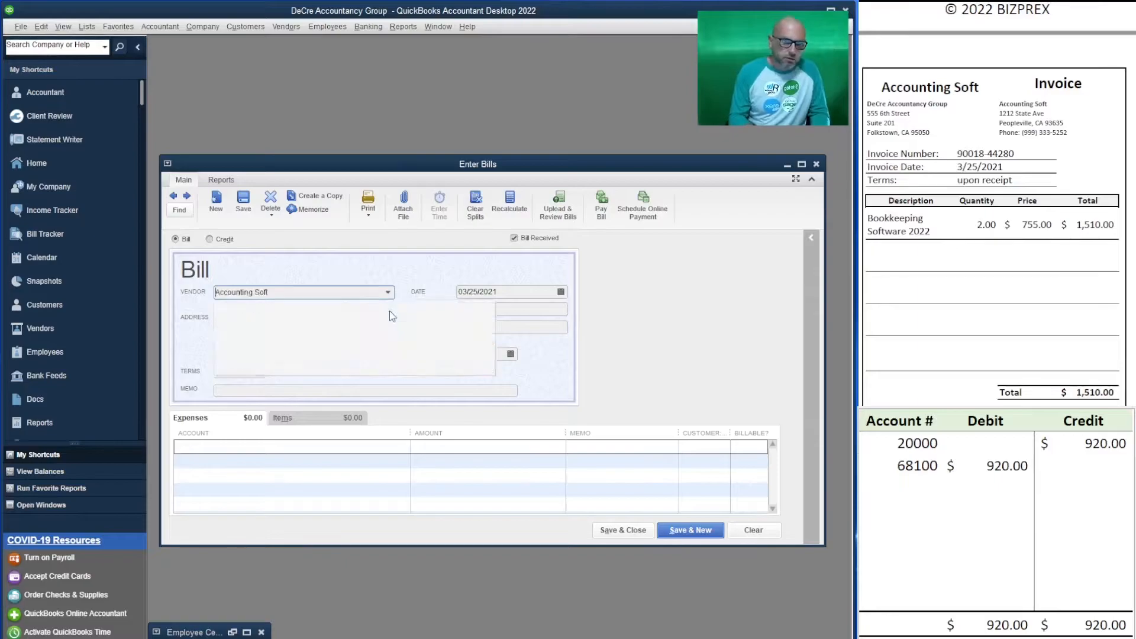
pyautogui.press('Tab')
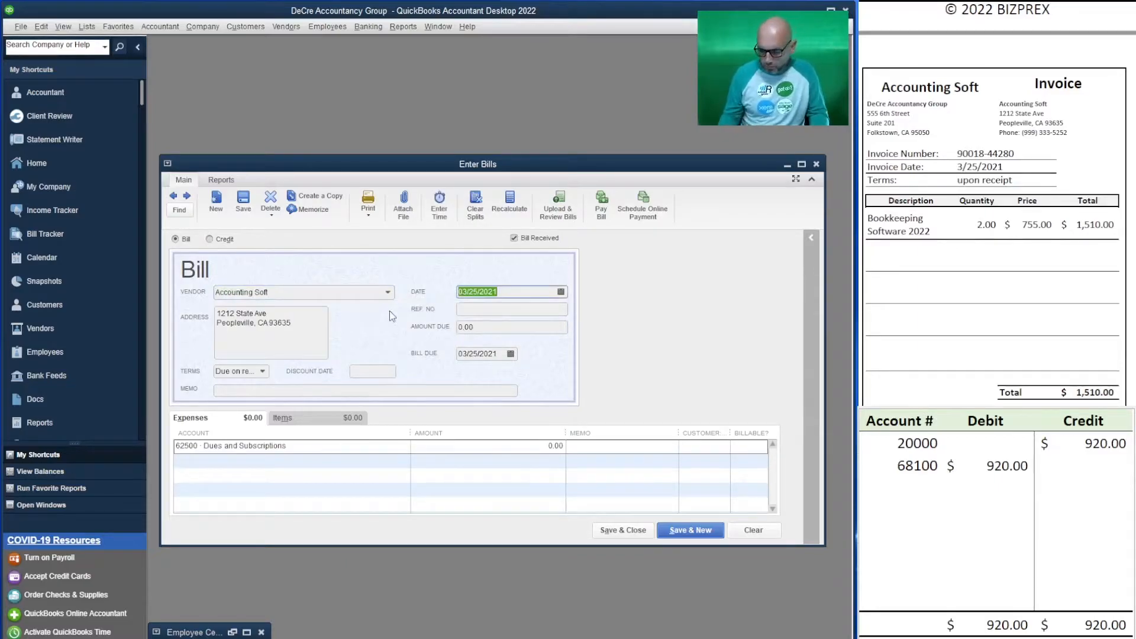
pyautogui.press('Tab')
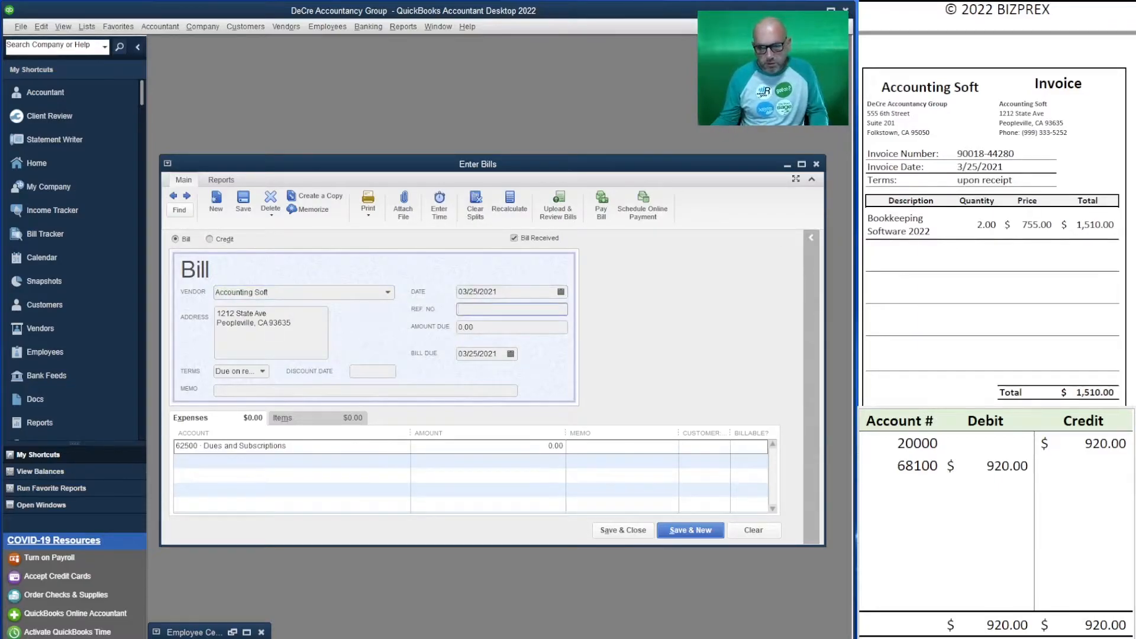
# - Copy the Accounting Soft invoice number into the bill's reference number and memo, and set the amount due to 1510
pyautogui.moveTo(958, 153); pyautogui.dragTo(1014, 153)
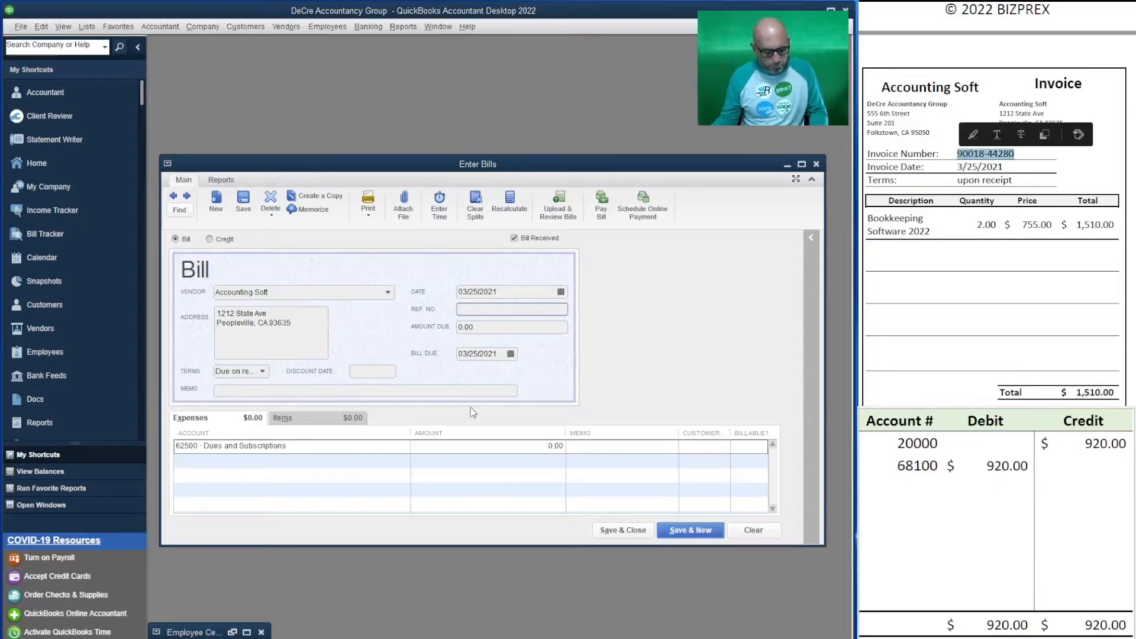
pyautogui.hotkey('ctrl', 'v')
pyautogui.press('Tab')
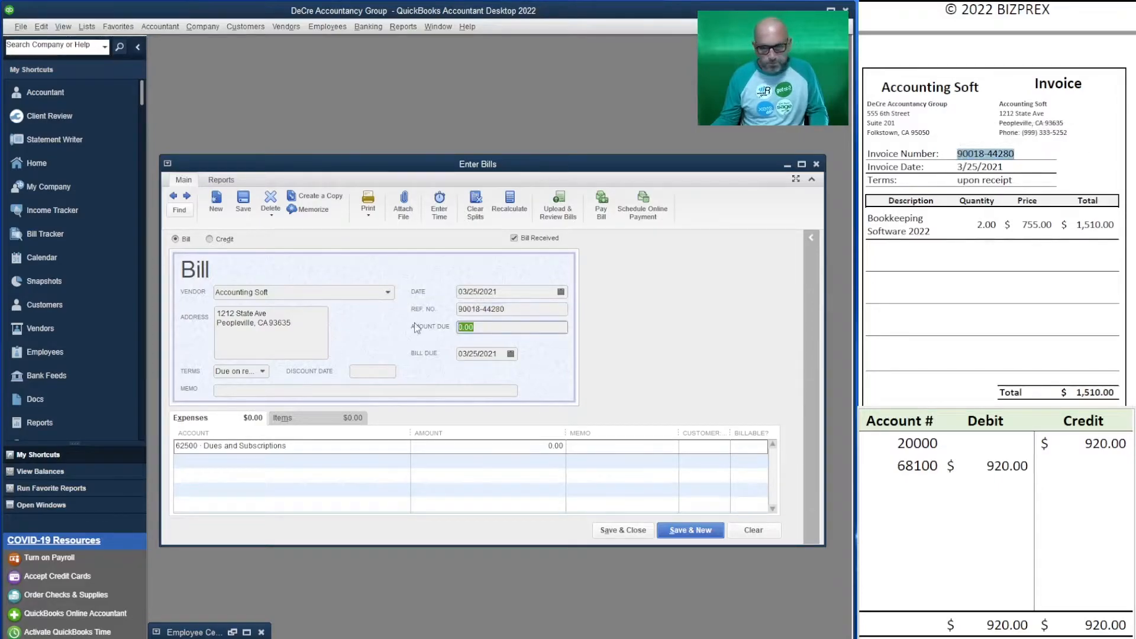
pyautogui.write('1510')
pyautogui.press('Tab')
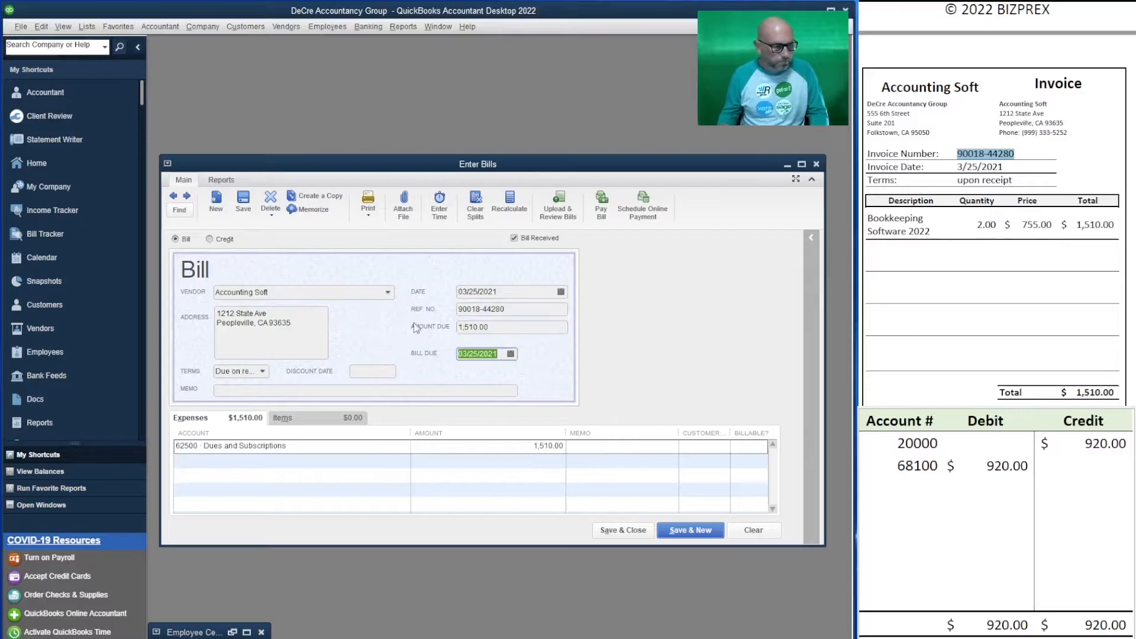
pyautogui.press('Tab')
pyautogui.press('Tab')
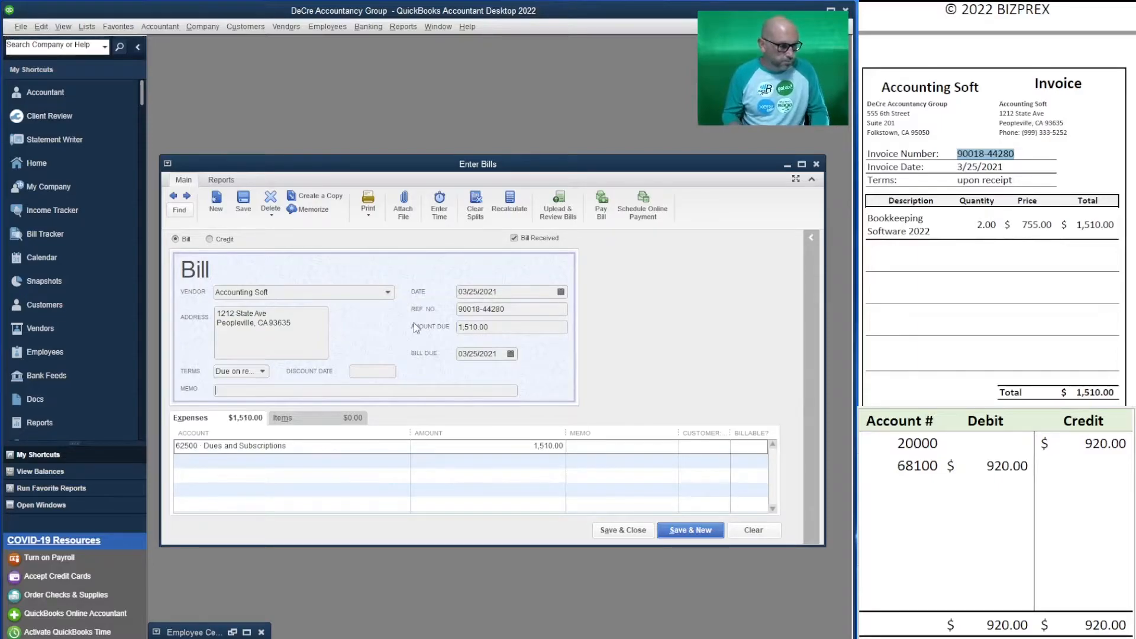
pyautogui.hotkey('ctrl', 'v')
pyautogui.press('Tab')
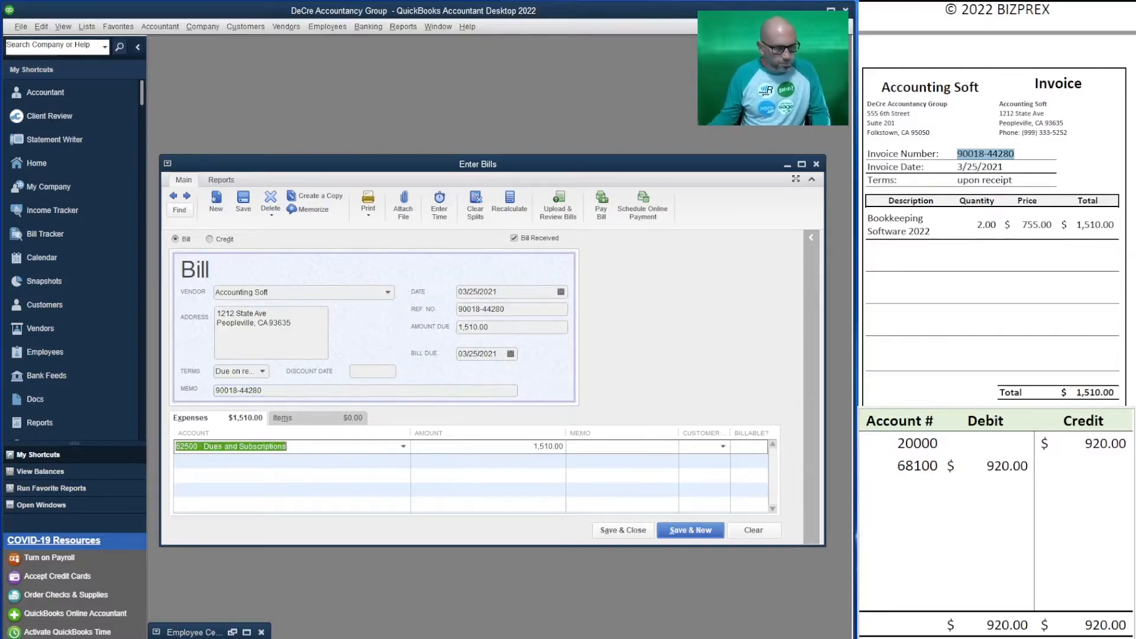
# - Change the worksheet's second row to account 62500 with a debit of 1510, and set account 20000's credit to 1510
pyautogui.click(988, 531)
pyautogui.click(915, 467)
pyautogui.write('62500')
pyautogui.press('Tab')
pyautogui.write('1510')
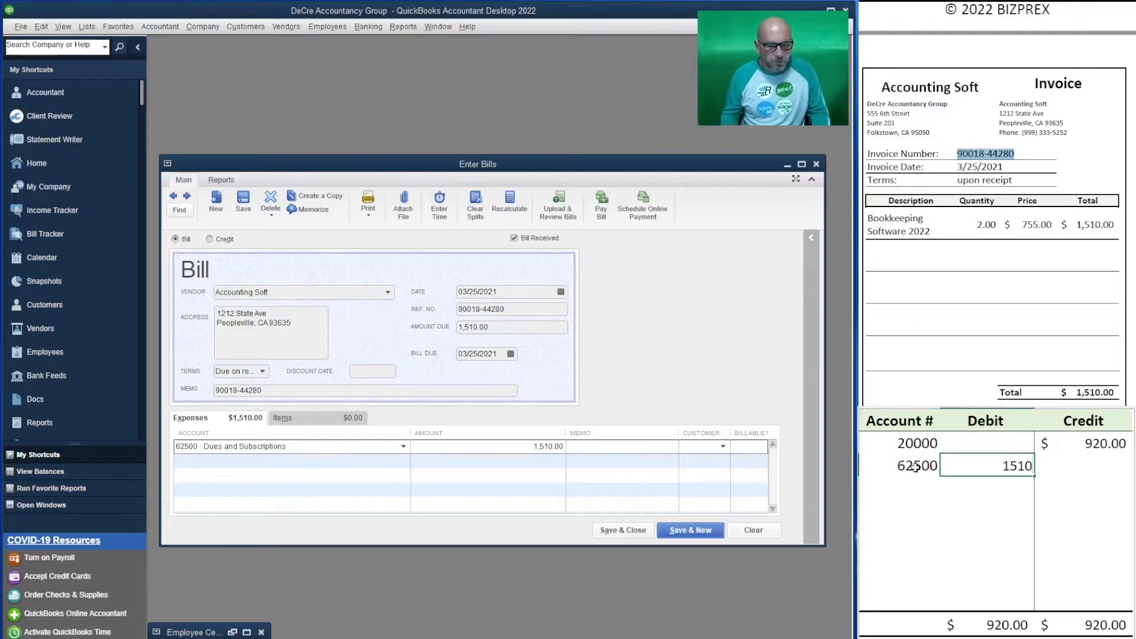
pyautogui.press('Up')
pyautogui.press('Tab')
pyautogui.write('1510')
pyautogui.press('Return')
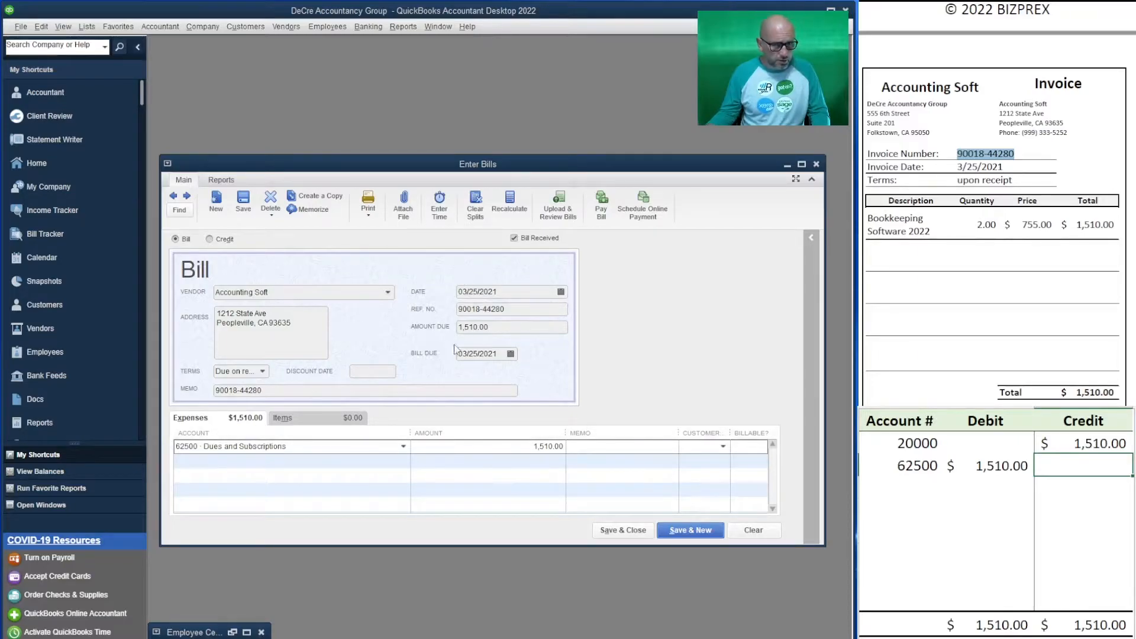
# - Save the Accounting Soft bill and start a vendor credit for Accounting Soft dated 03/26/2021
pyautogui.click(699, 531)
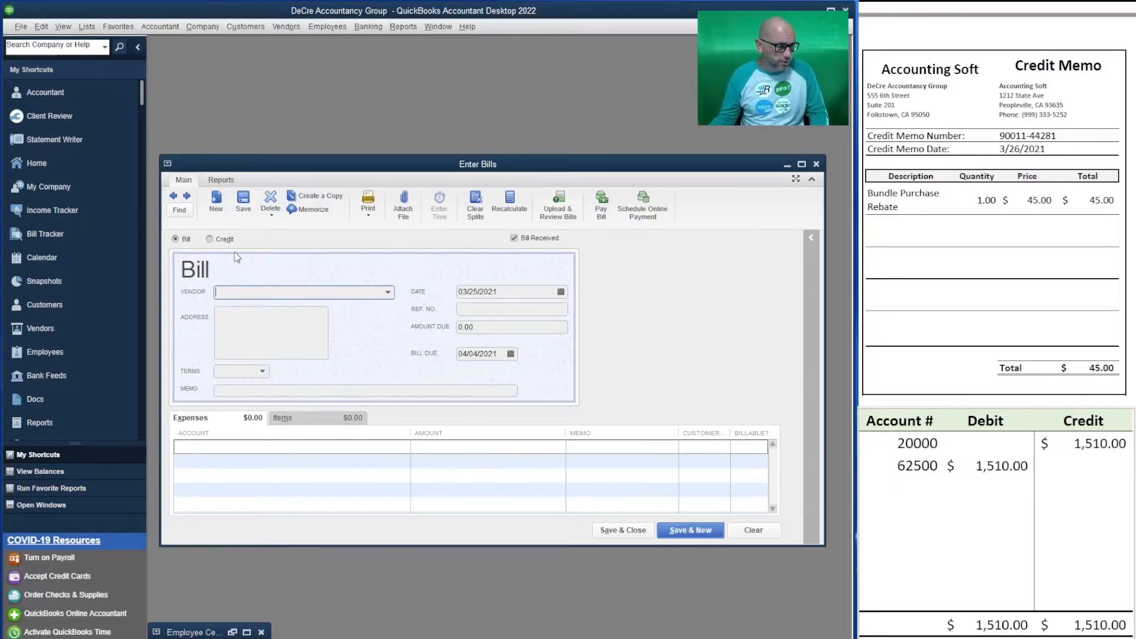
pyautogui.click(221, 240)
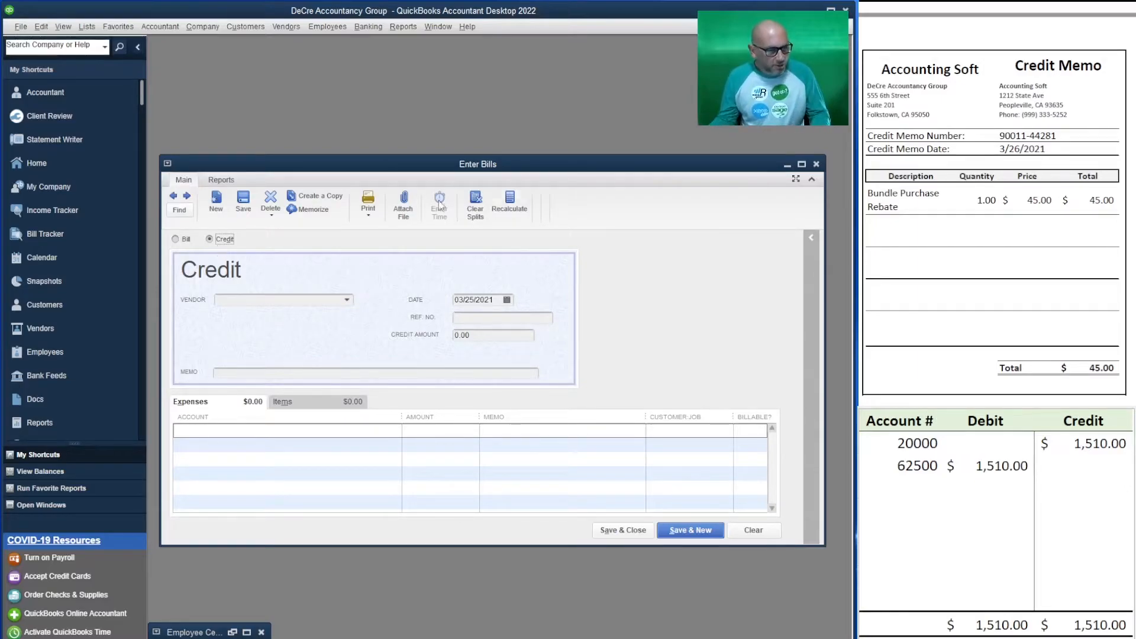
pyautogui.click(242, 299)
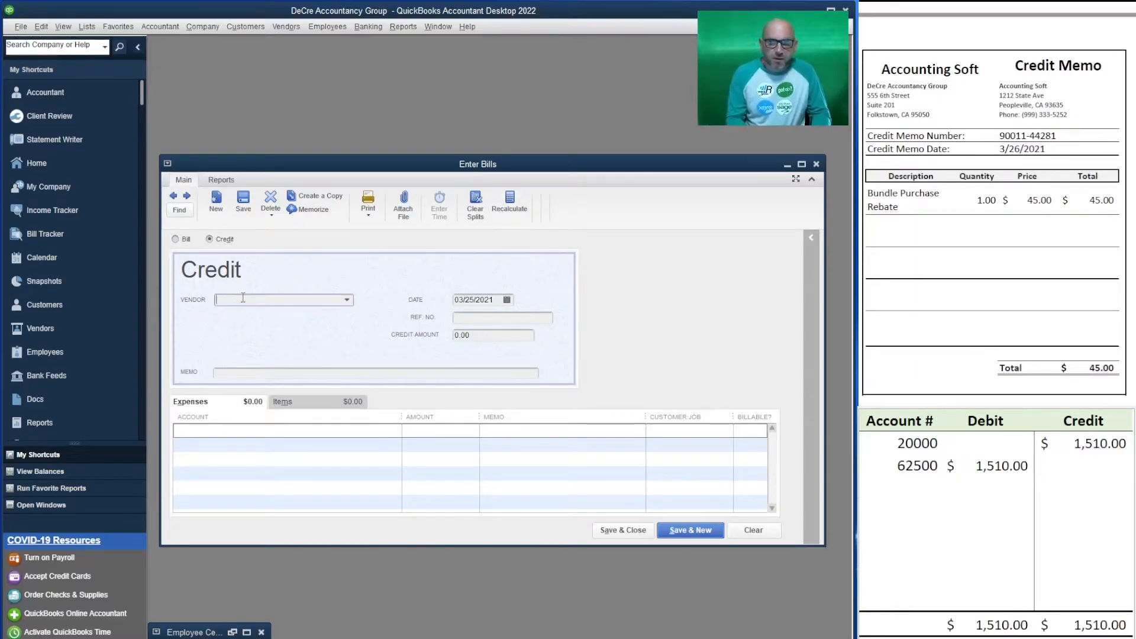
pyautogui.write('Accounting Soft')
pyautogui.press('Tab')
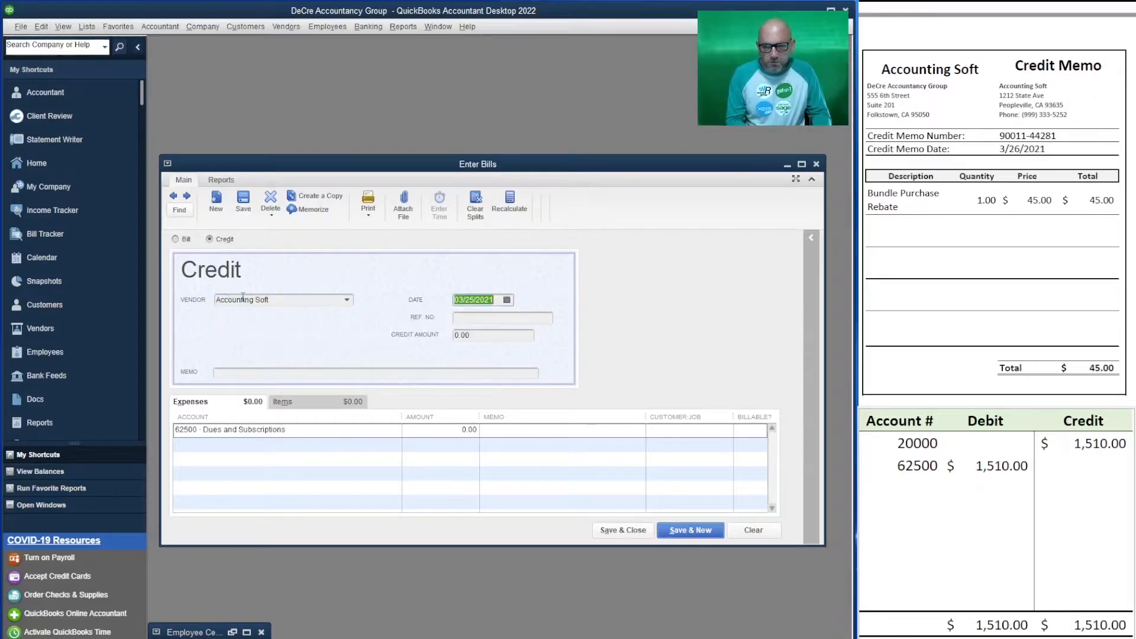
pyautogui.write('3/26/2021')
pyautogui.press('Tab')
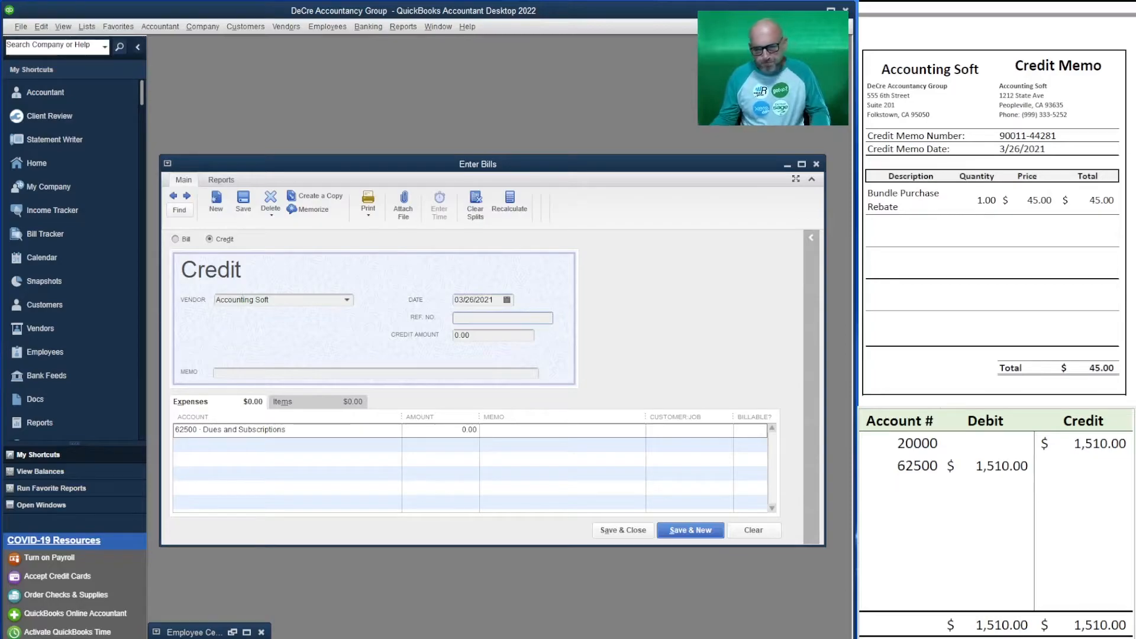
# - Copy the credit memo number into the vendor credit's reference number and memo, and set the credit amount to 45
pyautogui.click(1056, 136)
pyautogui.moveTo(1001, 136); pyautogui.dragTo(998, 135)
pyautogui.hotkey('ctrl', 'c')
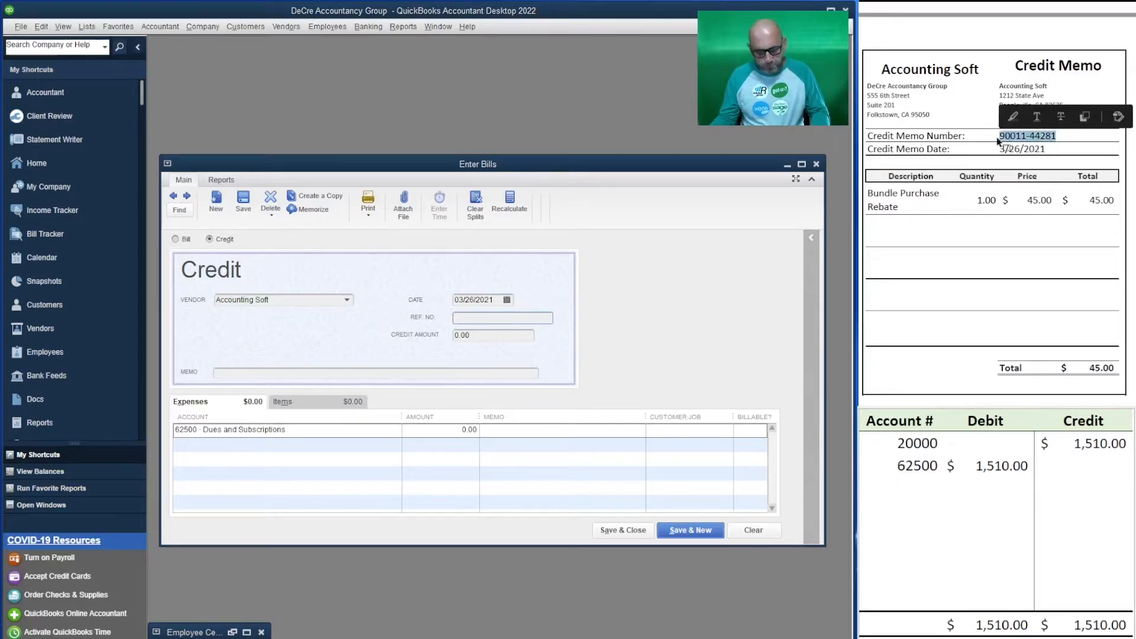
pyautogui.click(488, 325)
pyautogui.hotkey('ctrl', 'v')
pyautogui.press('Tab')
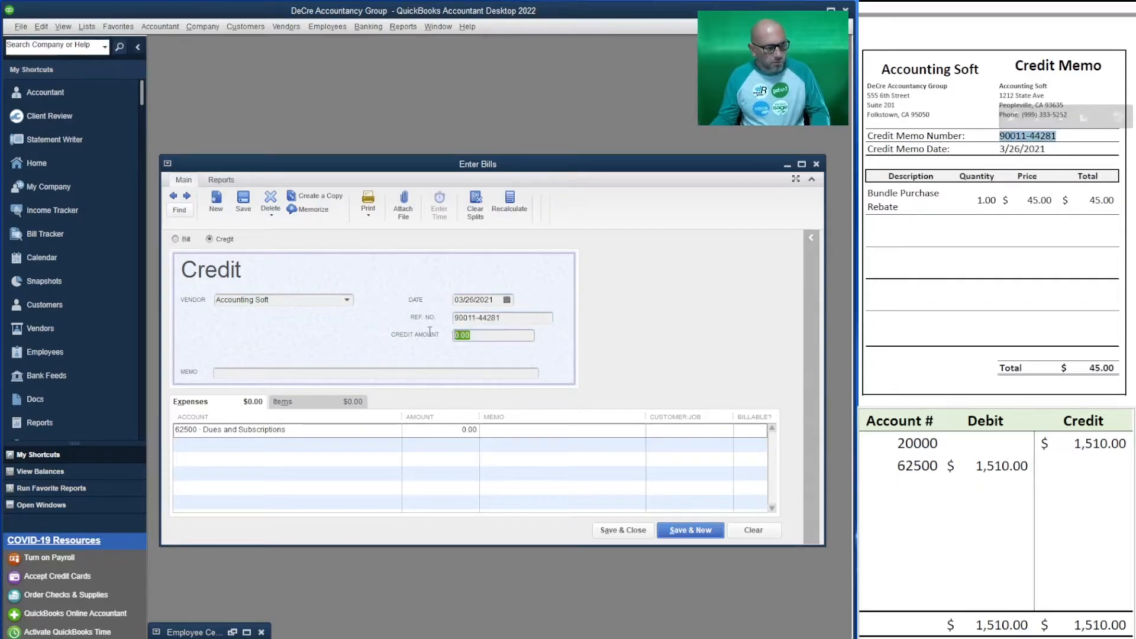
pyautogui.write('45')
pyautogui.press('Tab')
pyautogui.hotkey('ctrl', 'v')
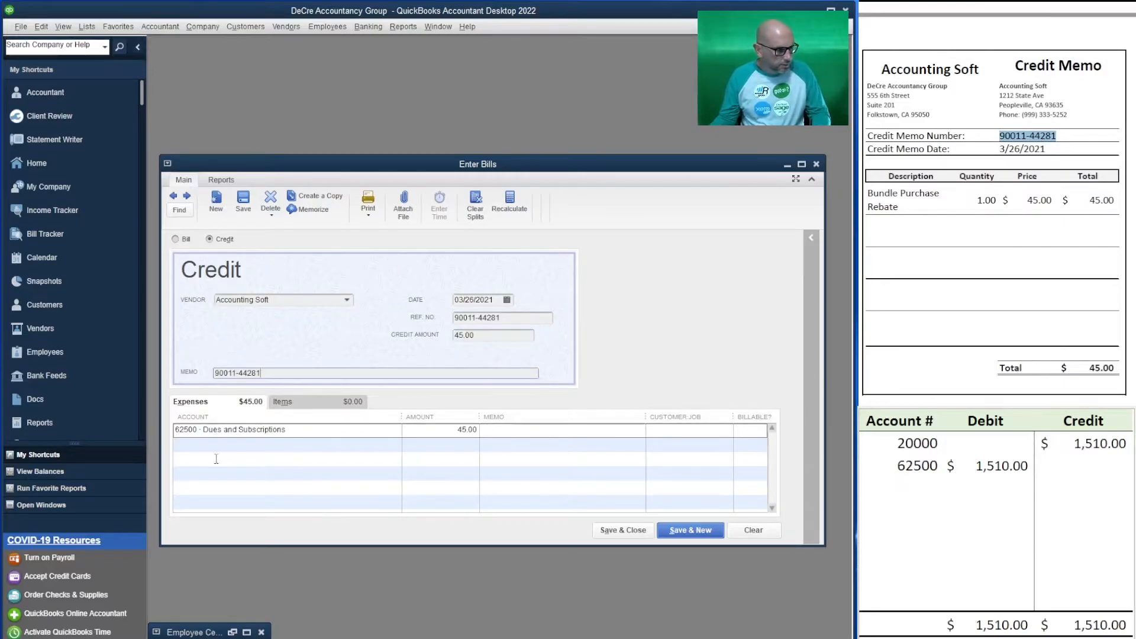
# - Replace the worksheet's 1,510 amounts with a 45 credit for account 62500 and a 45 debit for account 20000
pyautogui.click(917, 479)
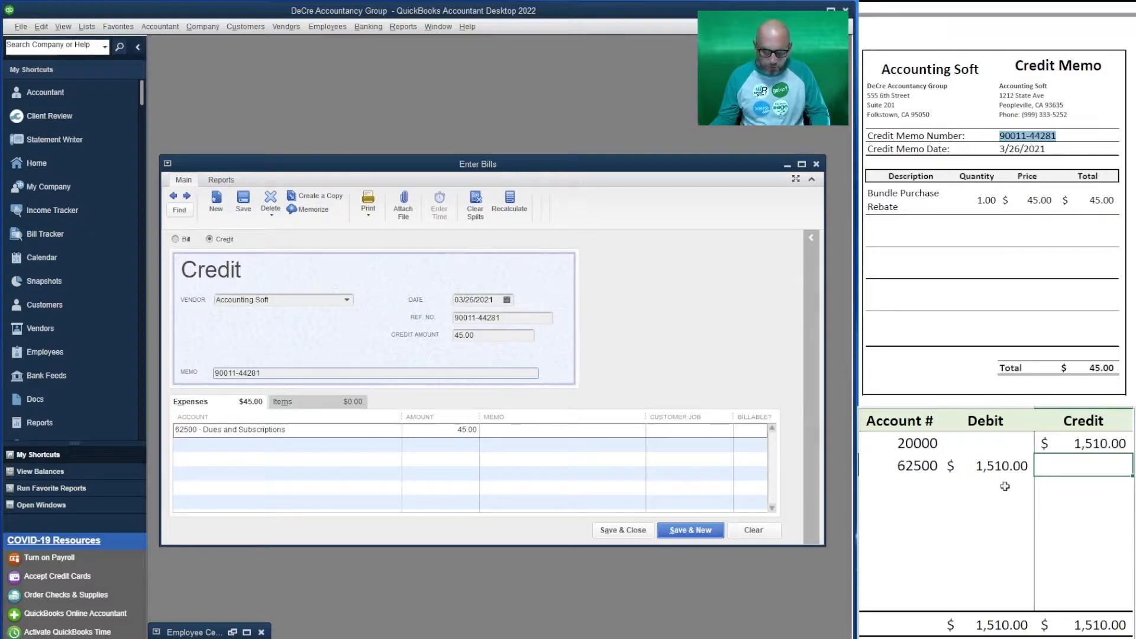
pyautogui.click(982, 466)
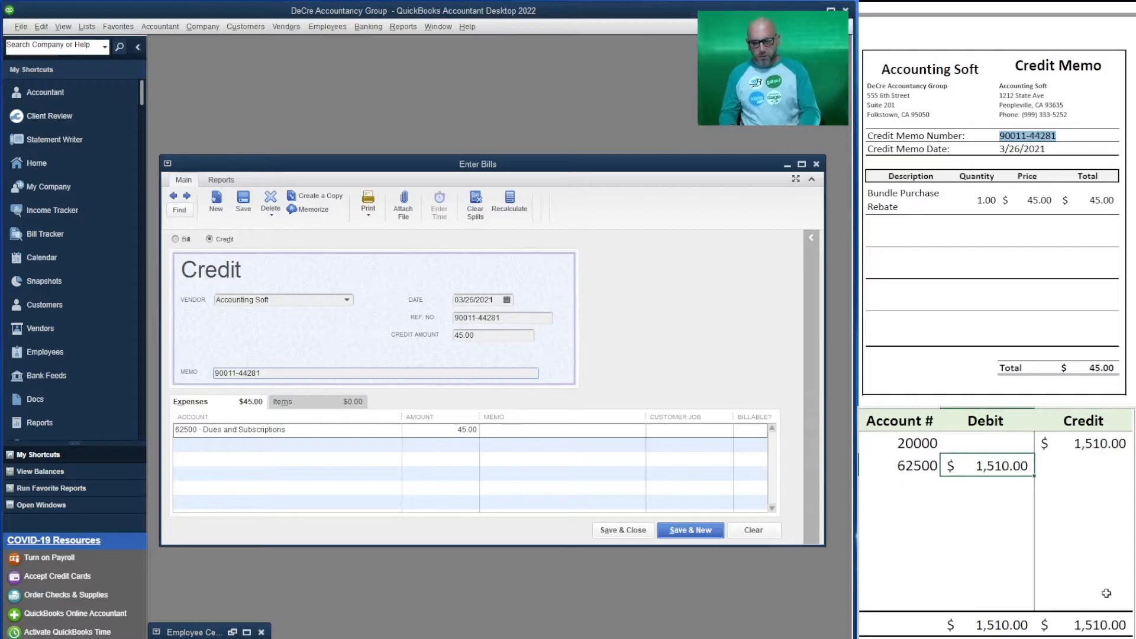
pyautogui.press('Delete')
pyautogui.press('Right')
pyautogui.write('45')
pyautogui.press('Up')
pyautogui.press('Delete')
pyautogui.press('Left')
pyautogui.write('45')
pyautogui.press('Return')
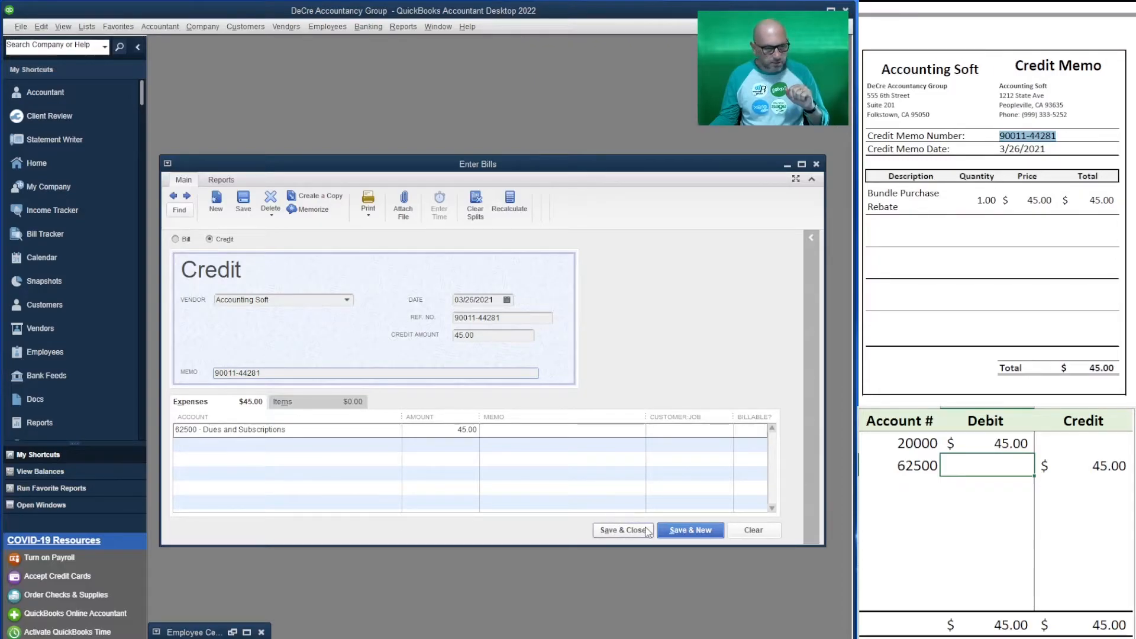
# - Save and close the Accounting Soft credit, and close the Employee Center
pyautogui.click(630, 530)
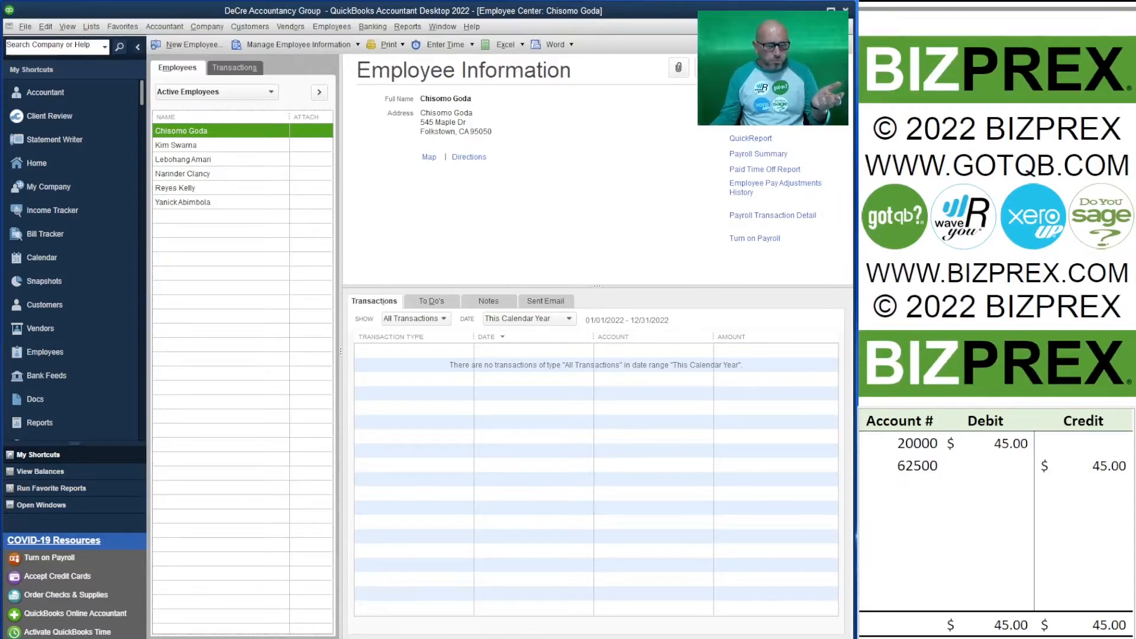
pyautogui.click(831, 26)
pyautogui.click(824, 81)
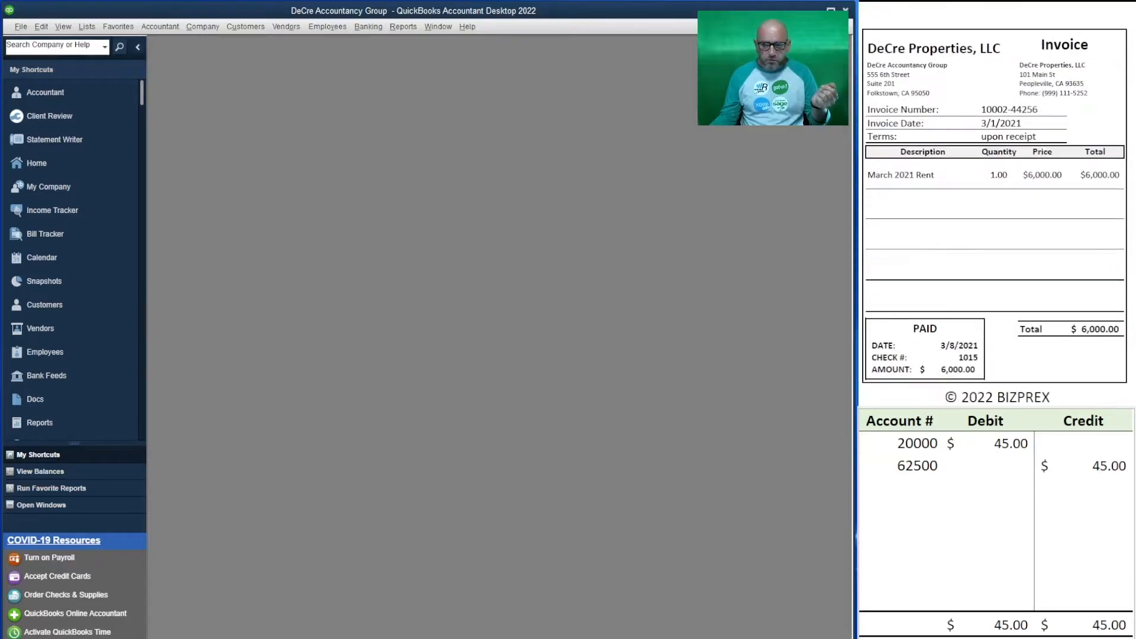
# - Open Pay Bills and select the DeCre Properties, LLC bill for payment
pyautogui.click(275, 26)
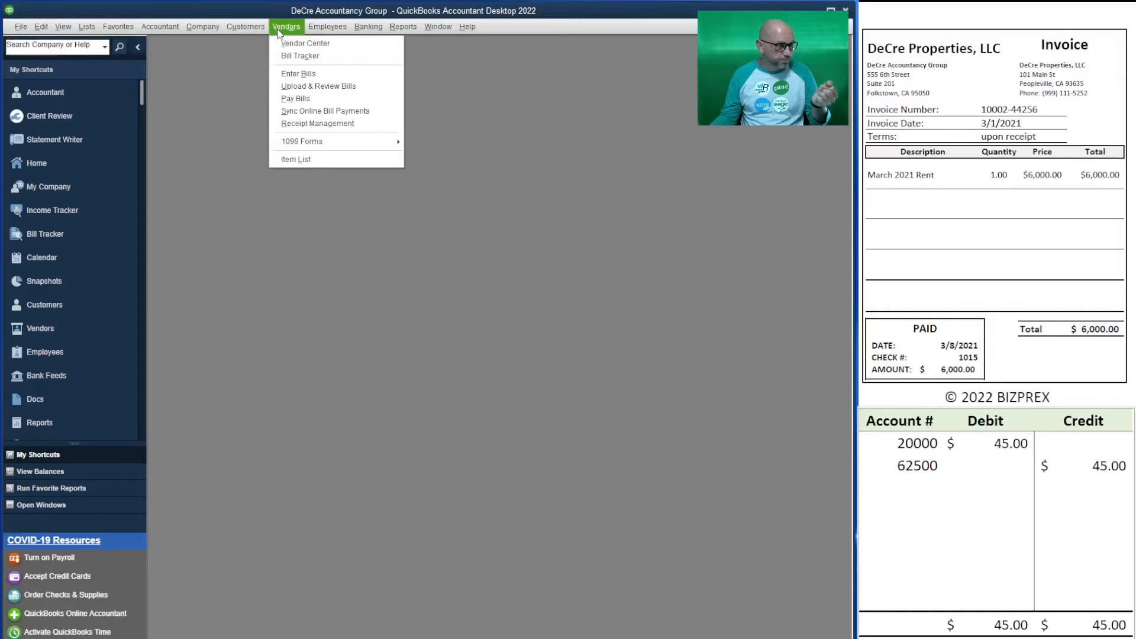
pyautogui.click(336, 98)
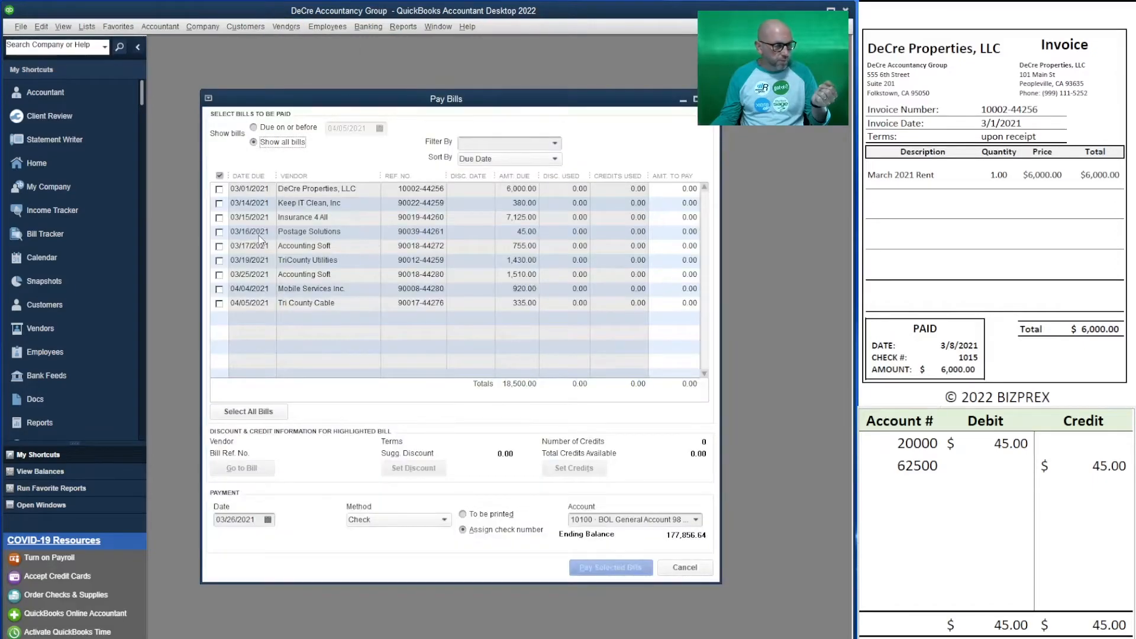
pyautogui.click(219, 188)
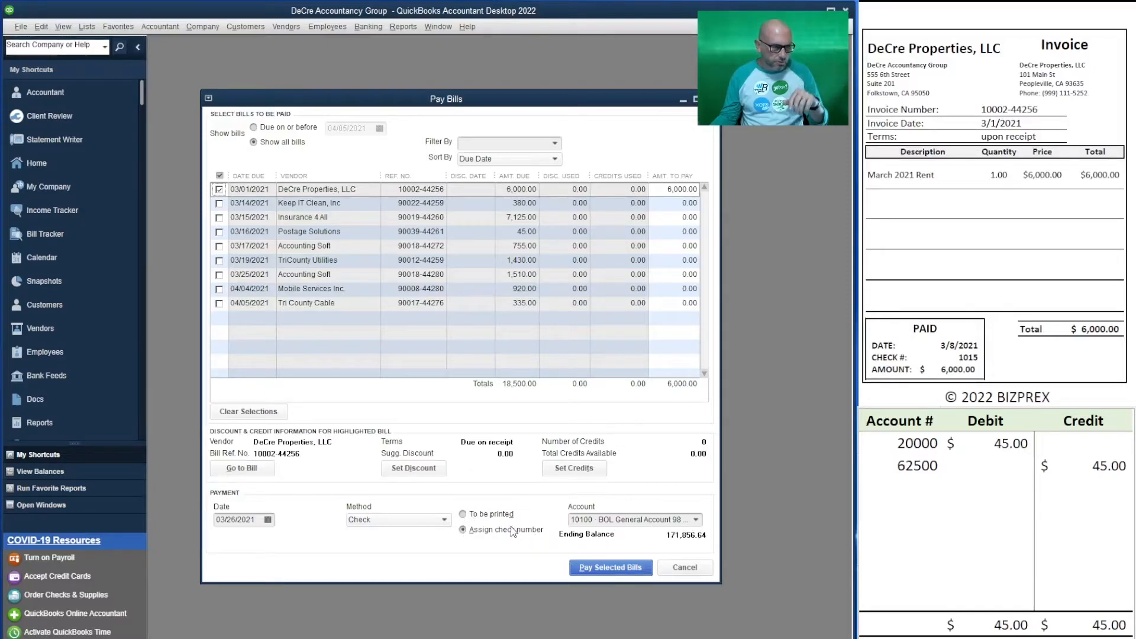
# - Clear the worksheet's debit and credit amounts and change the second row's account to 10100
pyautogui.click(986, 466)
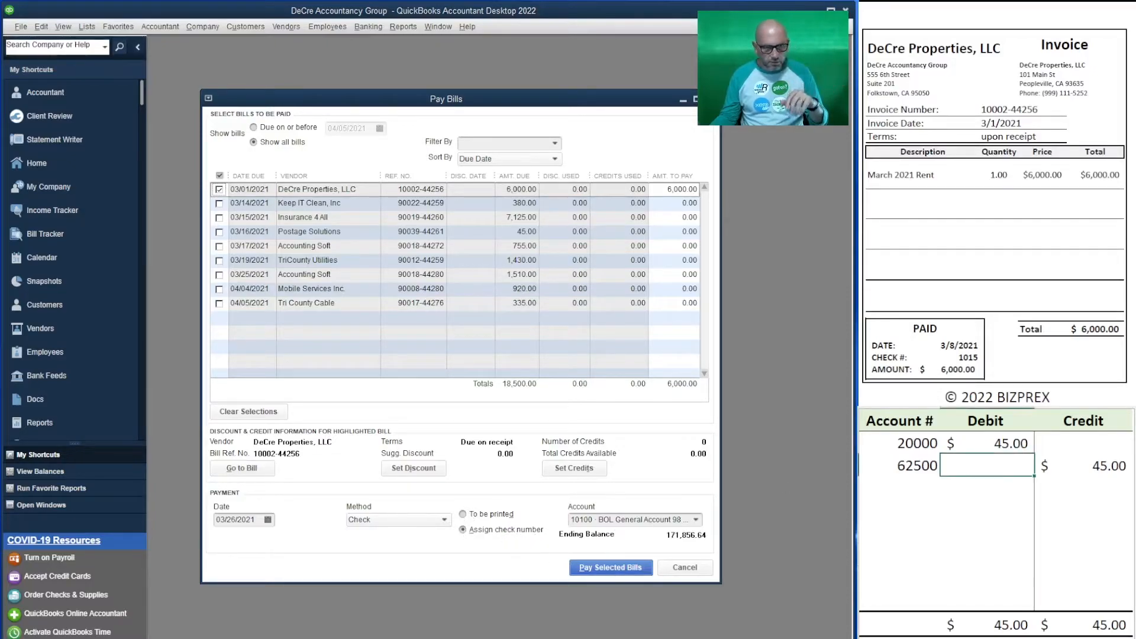
pyautogui.click(1072, 470)
pyautogui.press('Delete')
pyautogui.press('Left')
pyautogui.press('Up')
pyautogui.press('Delete')
pyautogui.press('Left')
pyautogui.press('Down')
pyautogui.write('10100')
pyautogui.press('Tab')
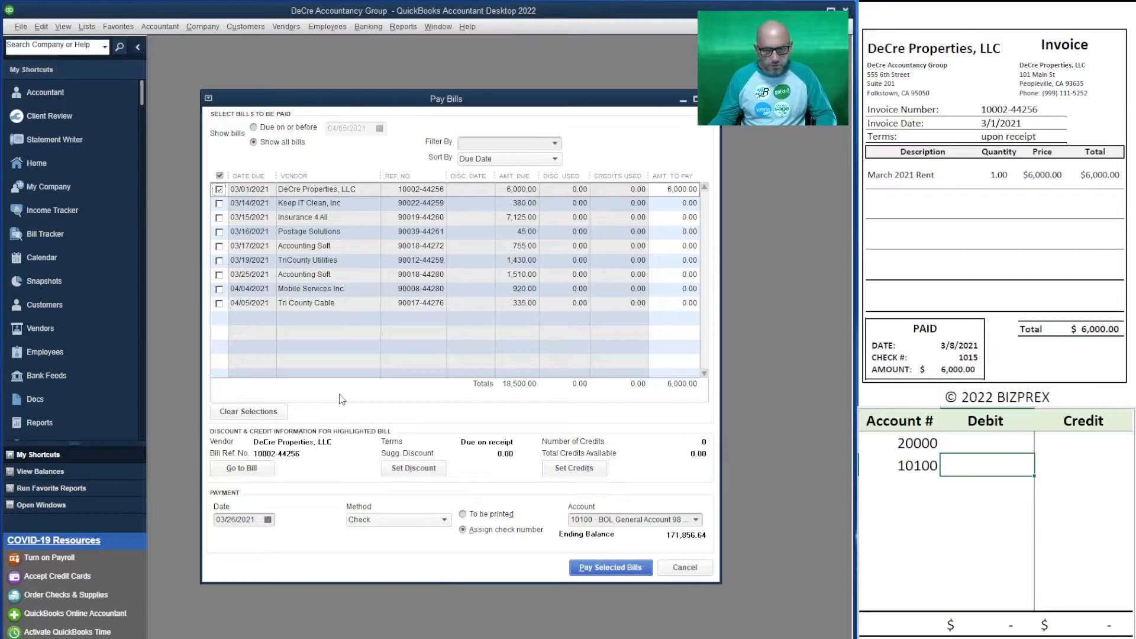
# - Set the bill payment date to 03/08/2021 and assign check number 1015 to the DeCre Properties payment
pyautogui.scroll(-5, 996, 204)
pyautogui.scroll(4, 997, 204)
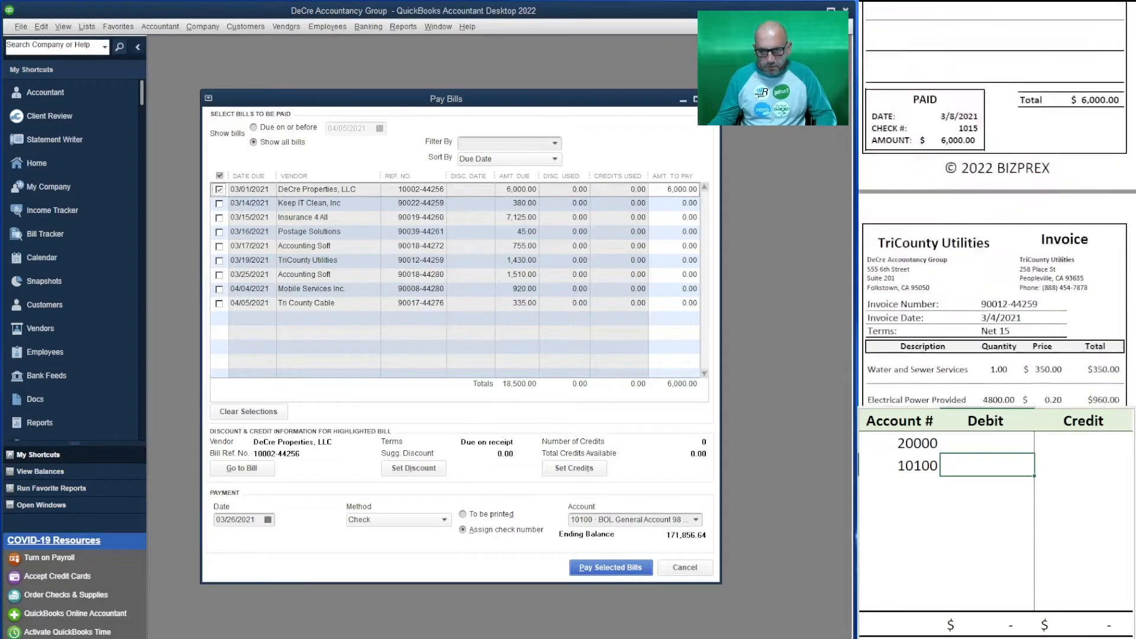
pyautogui.scroll(1, 997, 204)
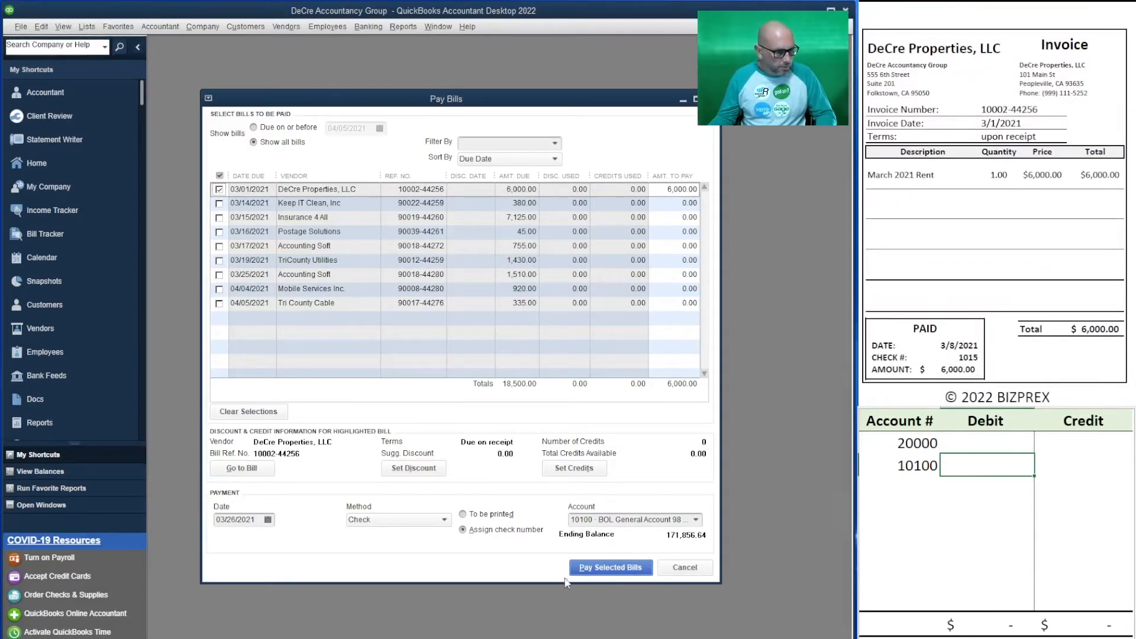
pyautogui.click(602, 569)
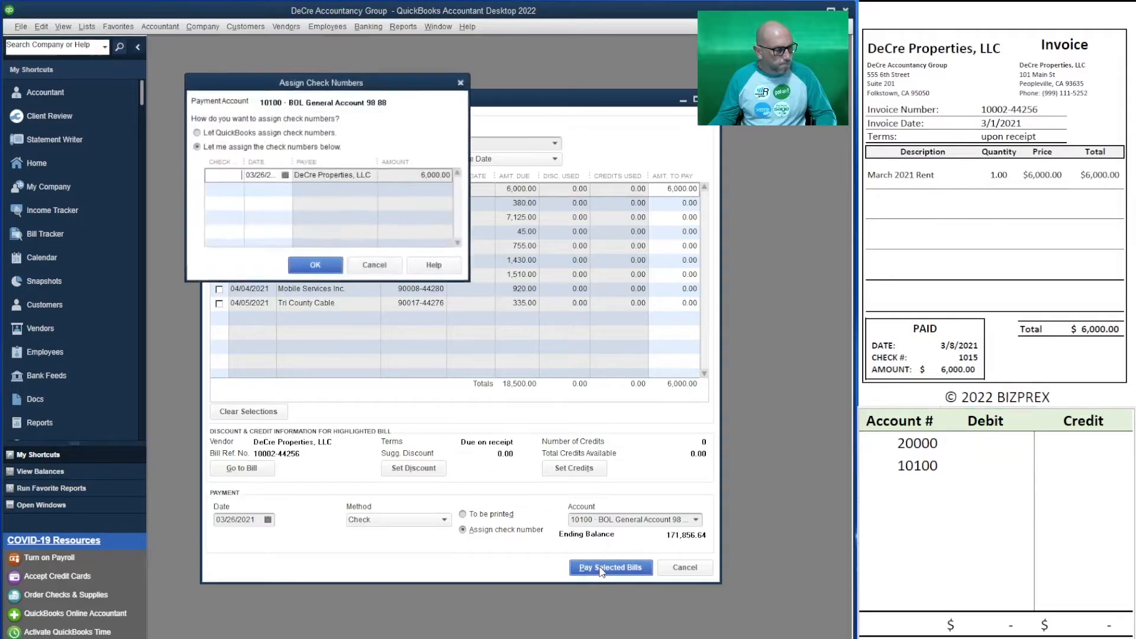
pyautogui.click(375, 266)
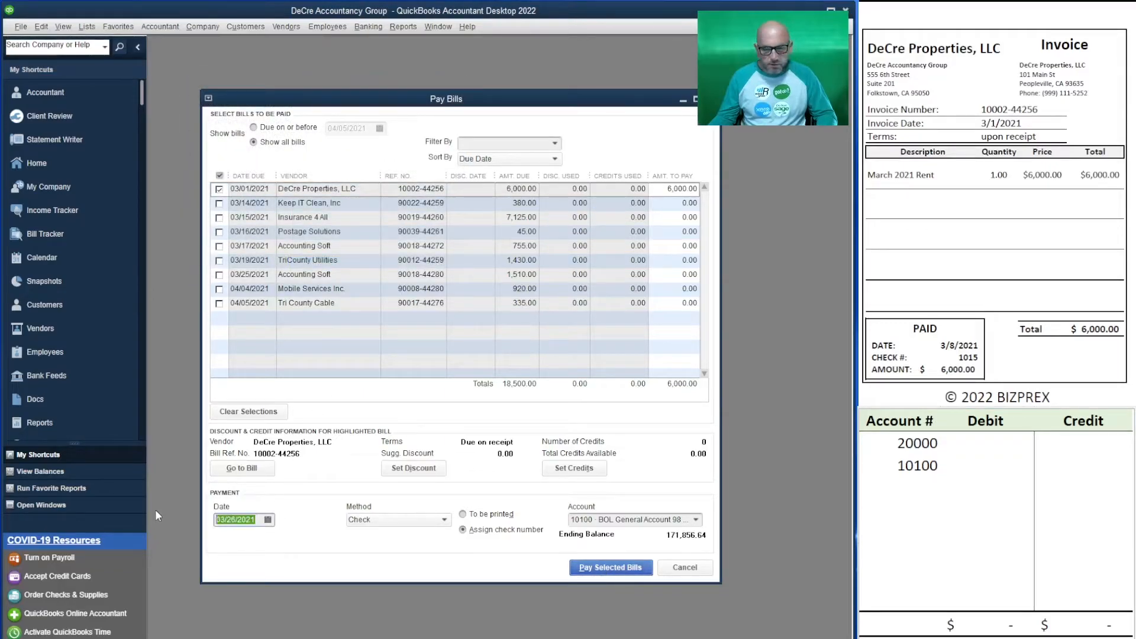
pyautogui.write('3/8/2021')
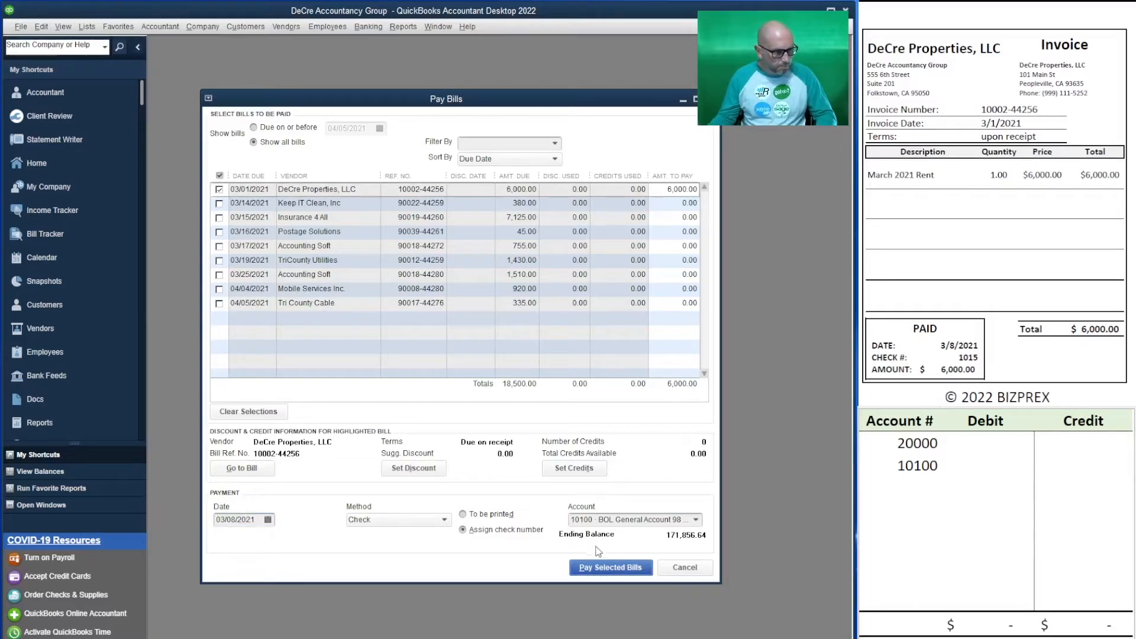
pyautogui.click(597, 570)
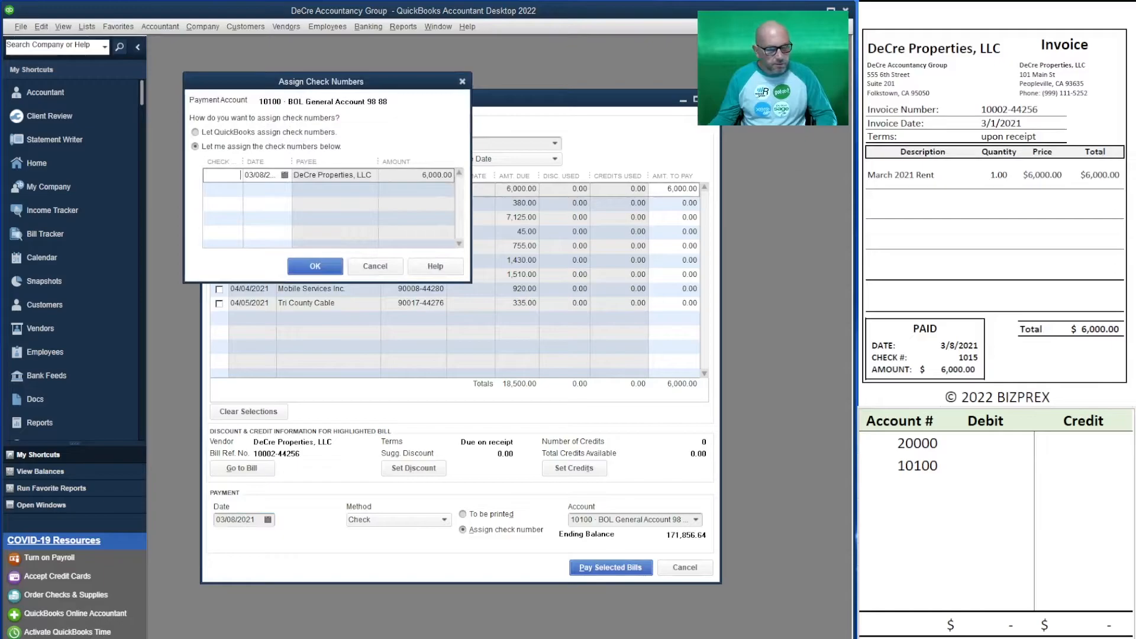
pyautogui.write('1015')
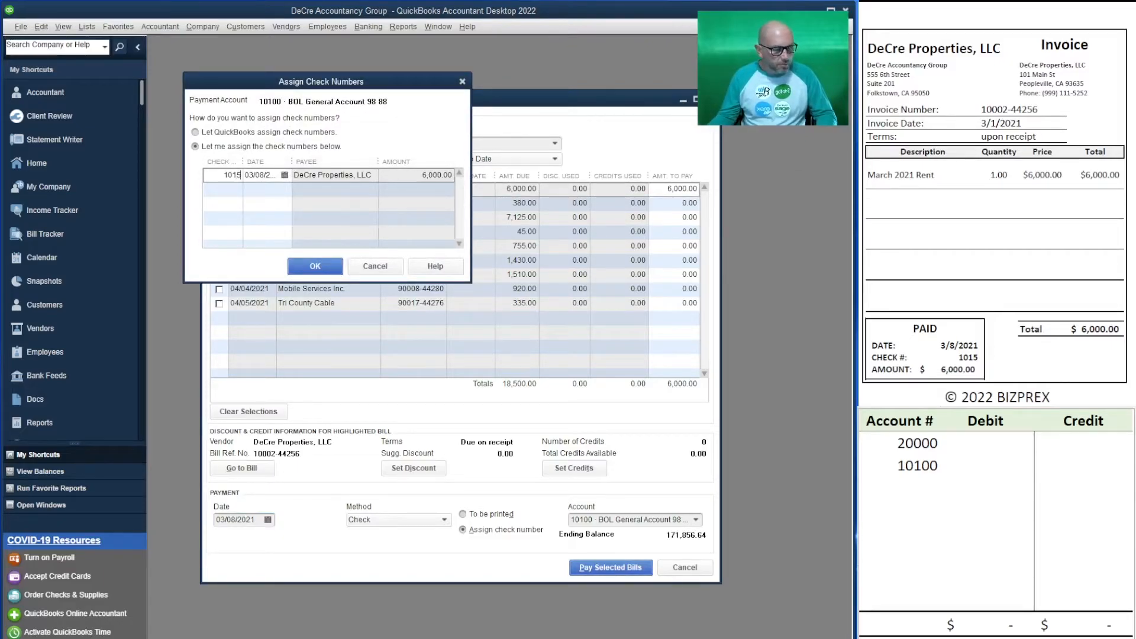
# - Enter a 6000 credit for account 10100 and a 6000 debit for account 20000 in the worksheet
pyautogui.click(1048, 466)
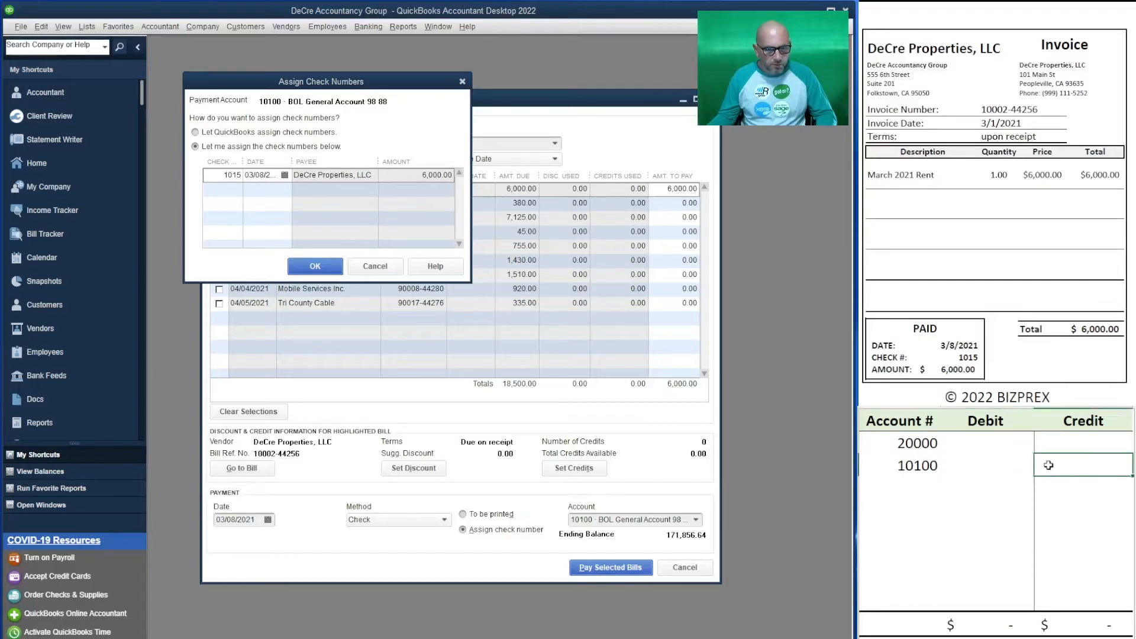
pyautogui.write('6000')
pyautogui.press('Up')
pyautogui.press('Left')
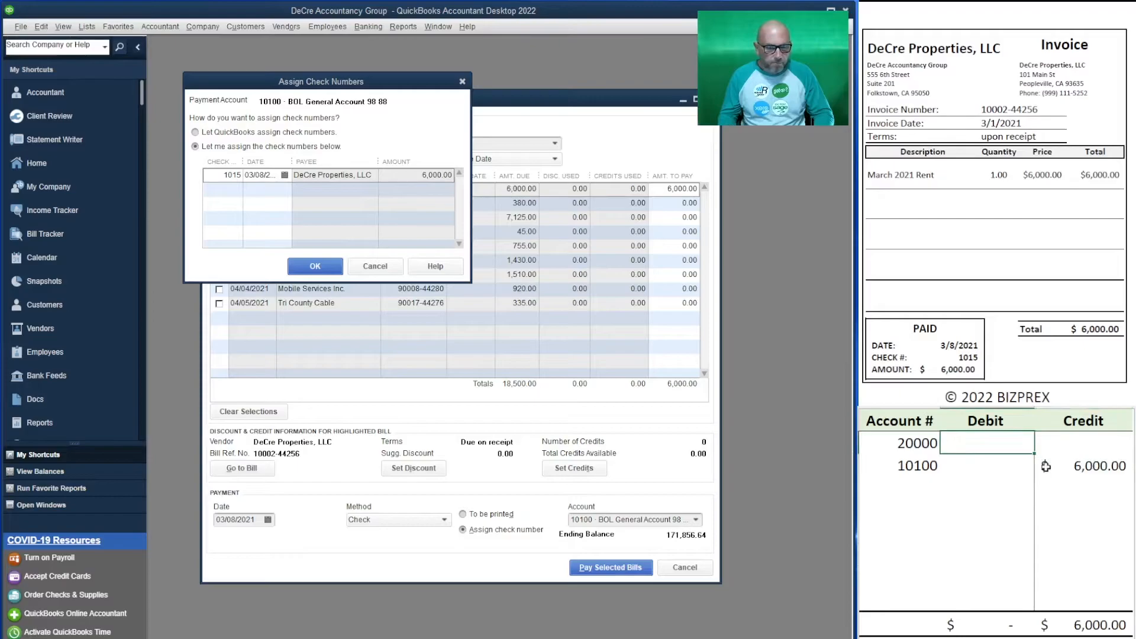
pyautogui.write('60000')
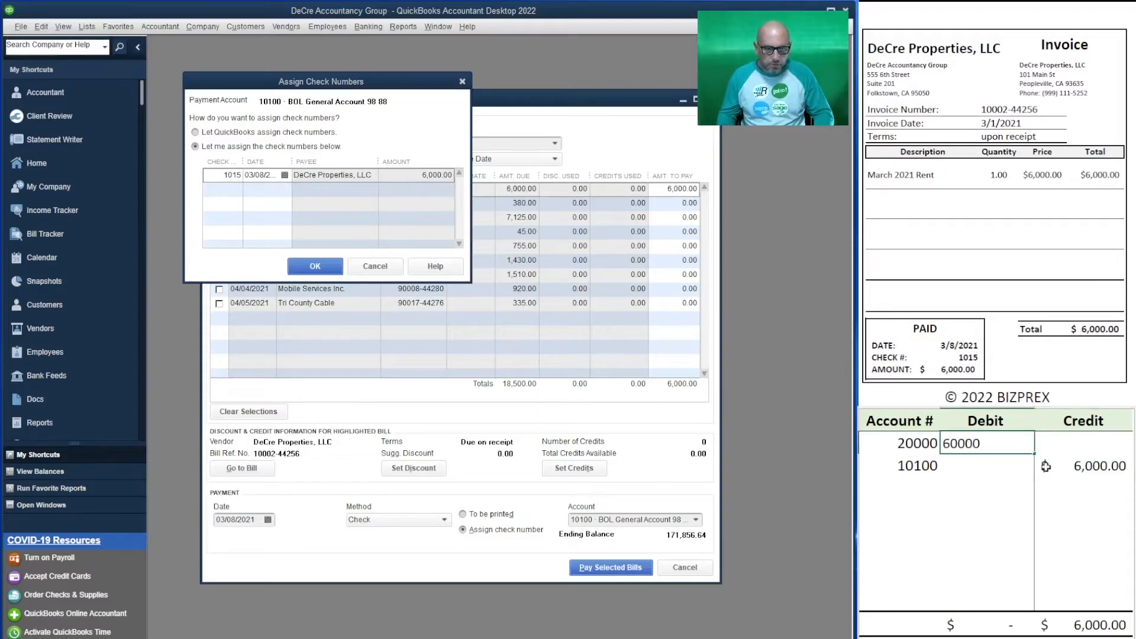
pyautogui.press('BackSpace')
pyautogui.press('Return')
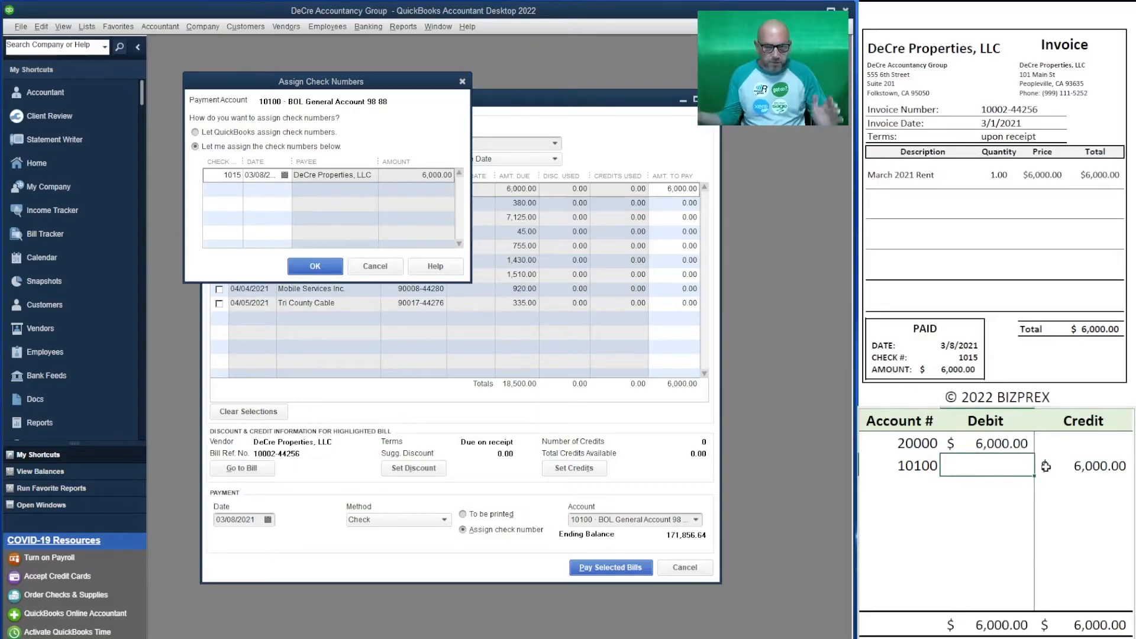
# - Record the DeCre Properties payment and select the TriCounty Utilities and Keep IT Clean bills for payment
pyautogui.click(300, 267)
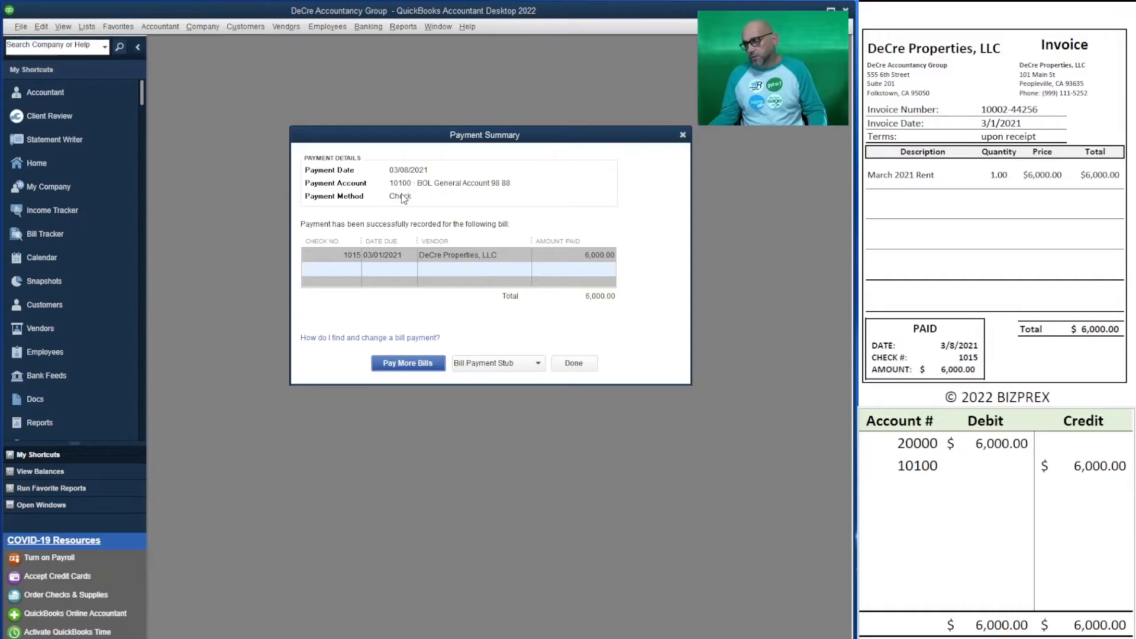
pyautogui.click(416, 365)
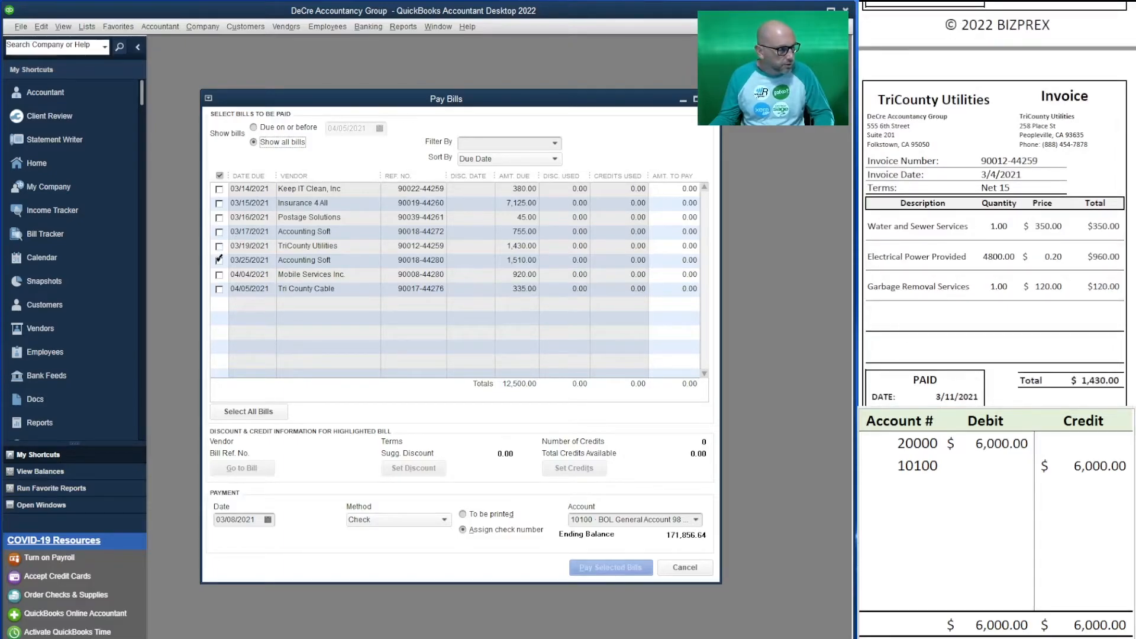
pyautogui.click(217, 248)
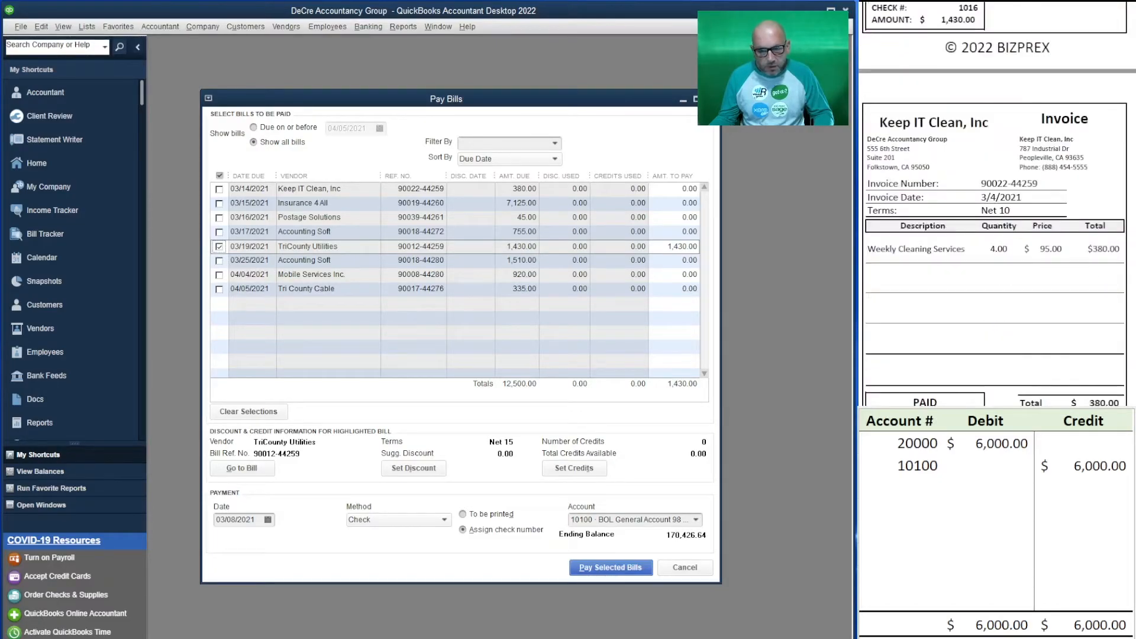
pyautogui.click(217, 189)
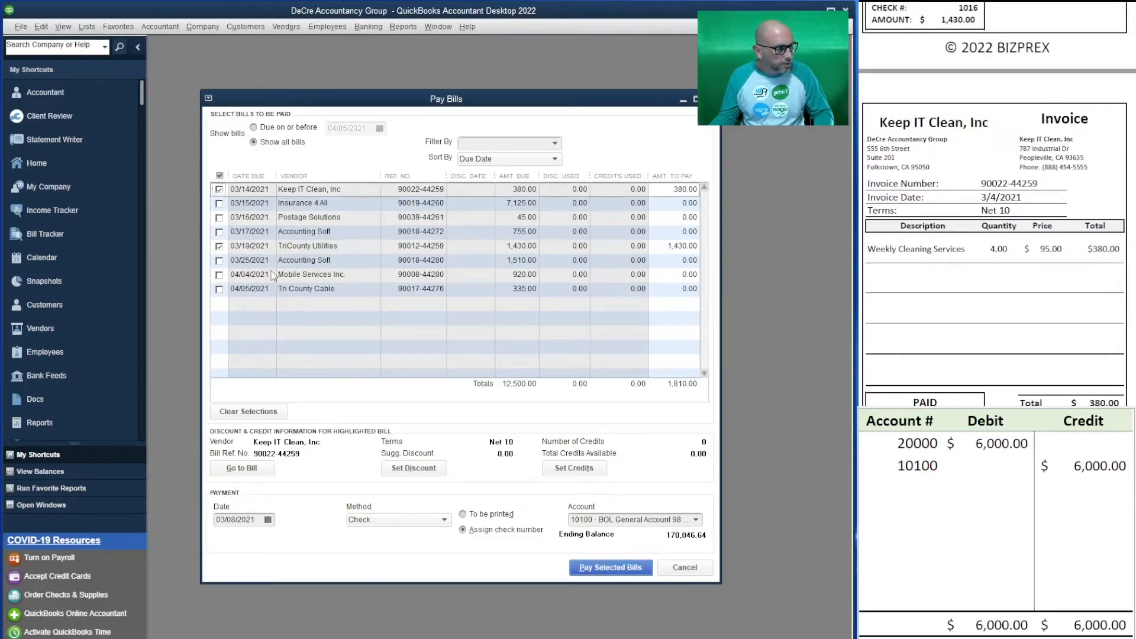
# - Set the payment date to 03/11/2021 and assign check number 1017 to Keep IT Clean and 1016 to TriCounty Utilities
pyautogui.click(253, 520)
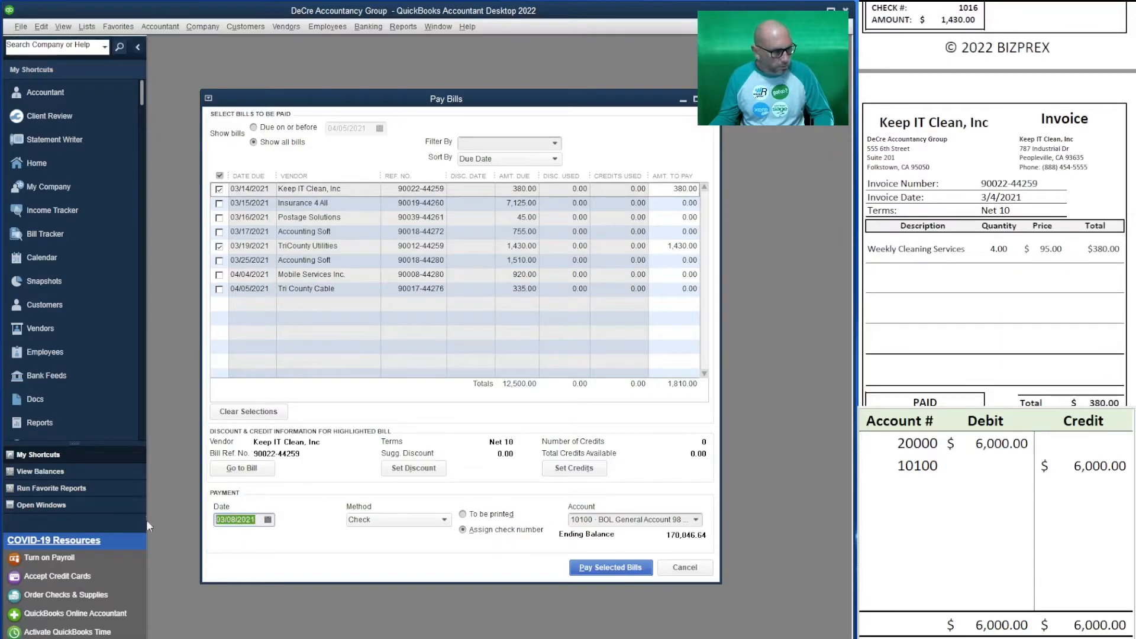
pyautogui.write('3/11')
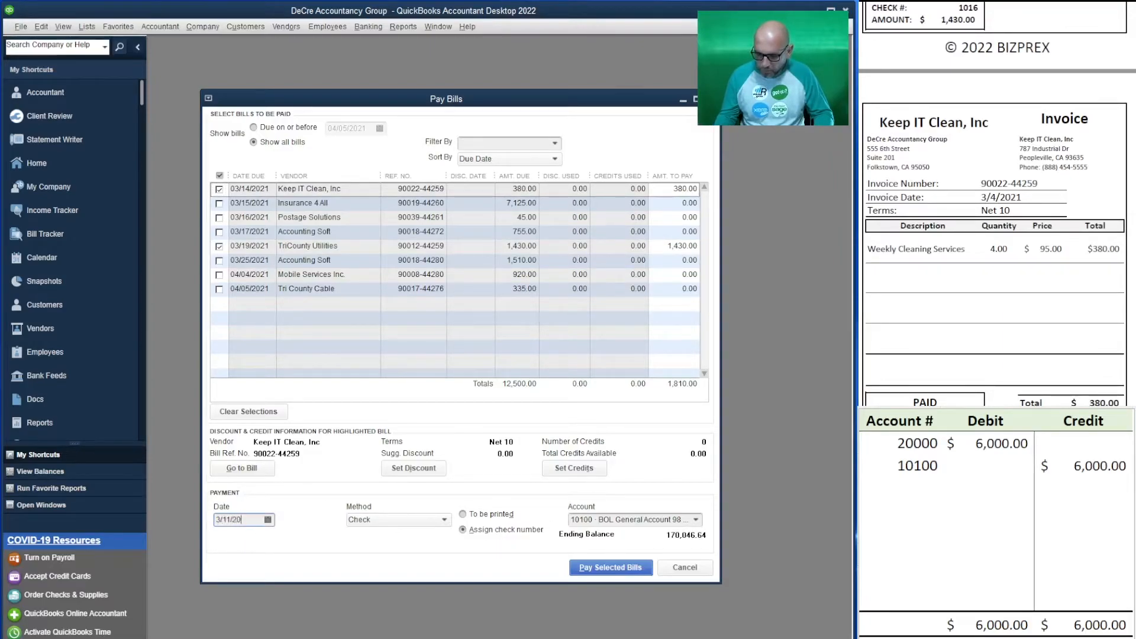
pyautogui.write('/2021')
pyautogui.click(609, 566)
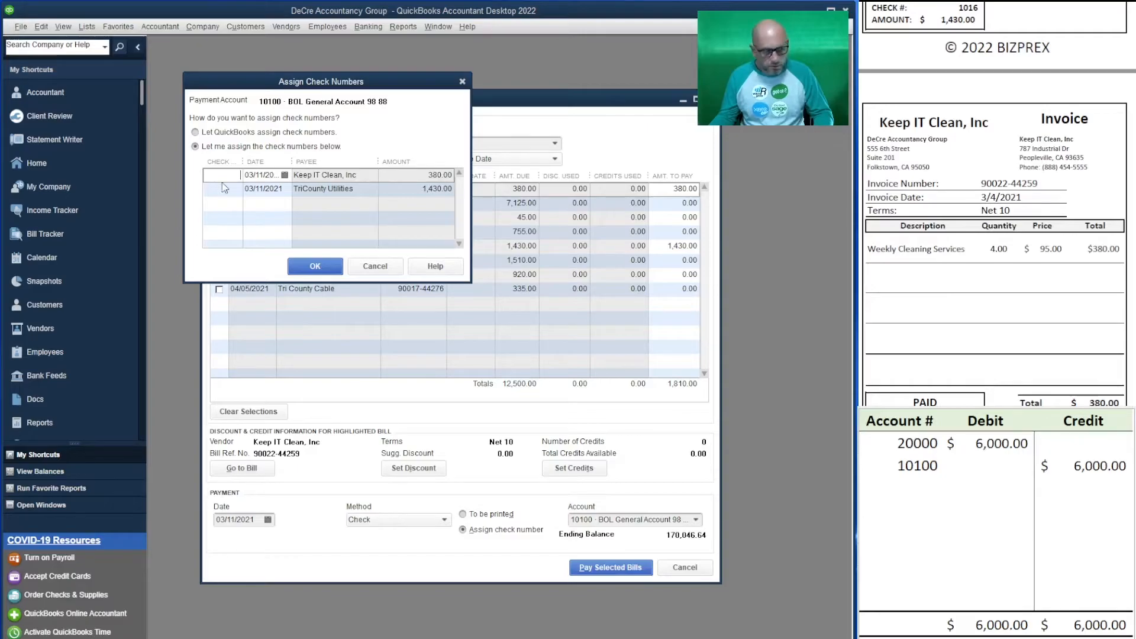
pyautogui.write('1017')
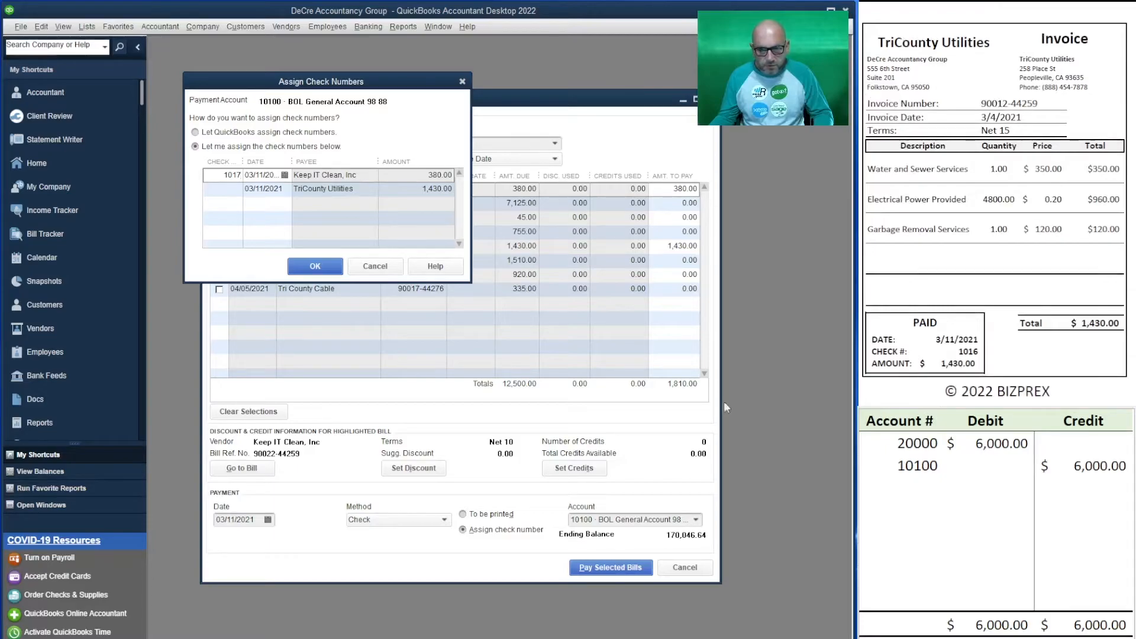
pyautogui.click(212, 195)
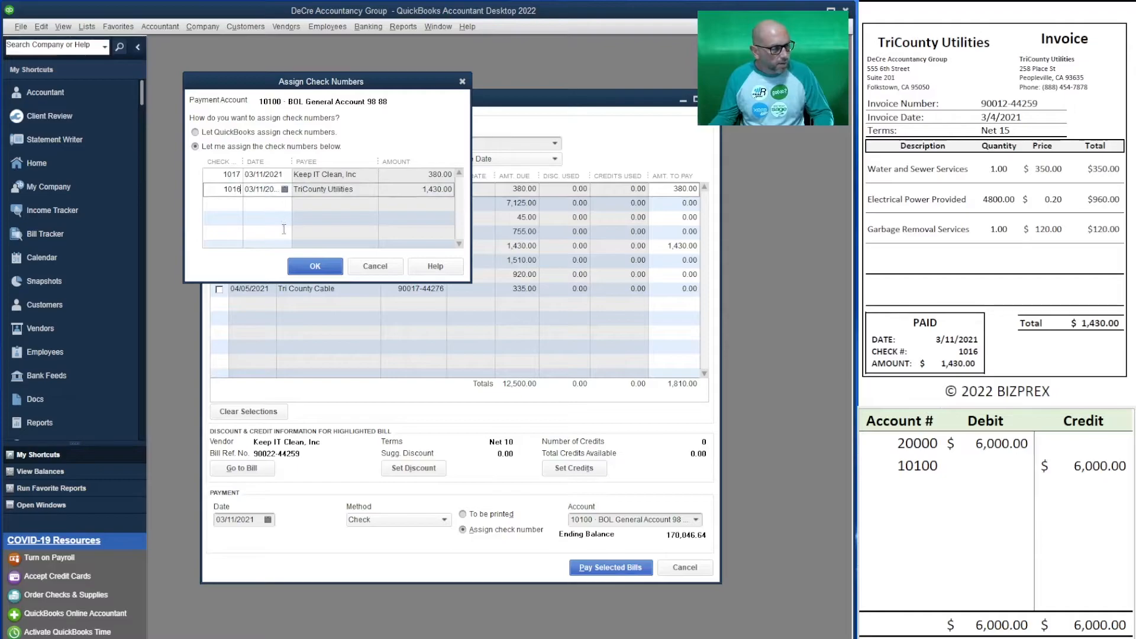
# - Change the worksheet amounts to a 380 debit for account 20000 and a 380 credit for account 10100
pyautogui.click(985, 463)
pyautogui.click(992, 449)
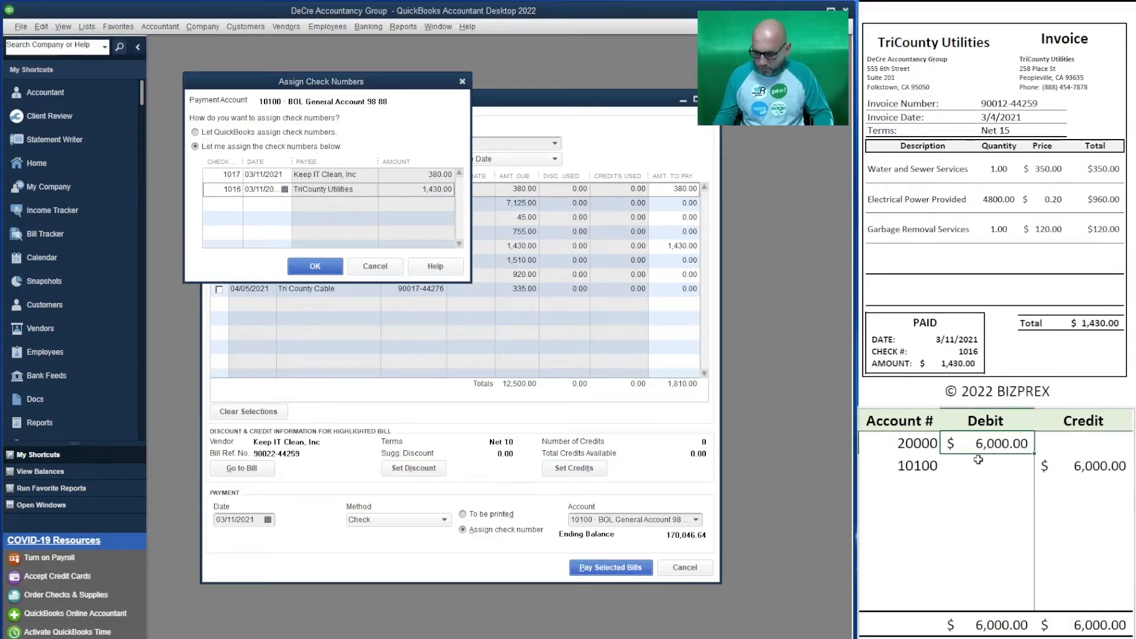
pyautogui.write('380')
pyautogui.press('Return')
pyautogui.press('Right')
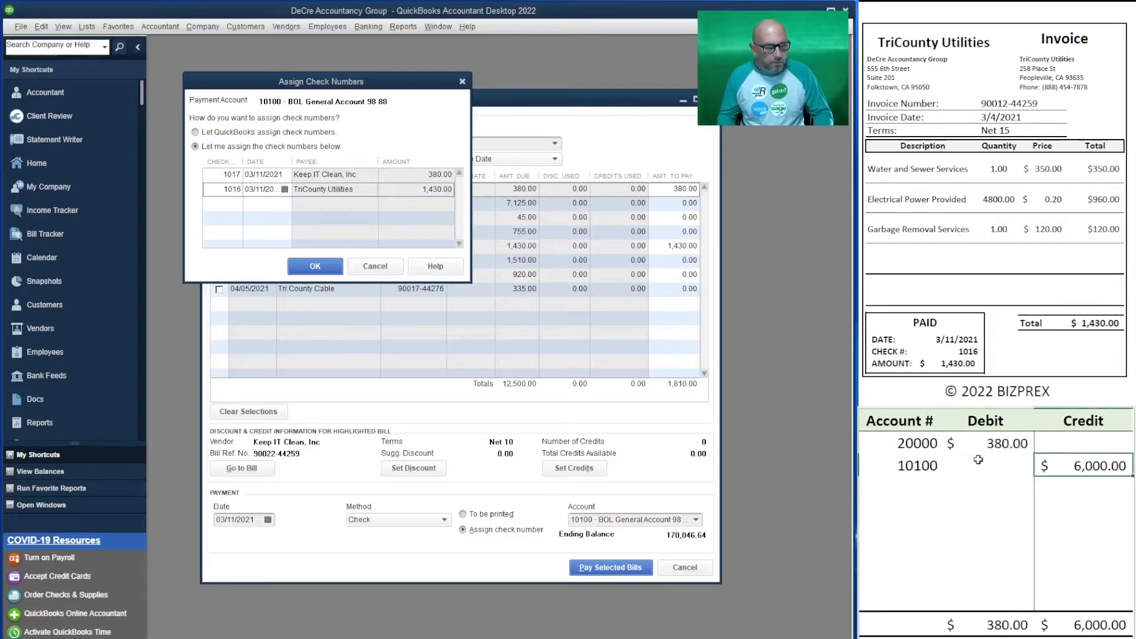
pyautogui.write('380')
pyautogui.press('Return')
# - Add a 1430 debit for account 20000 and a 1430 credit for account 10100 below the existing worksheet entries
pyautogui.write('20000')
pyautogui.press('Tab')
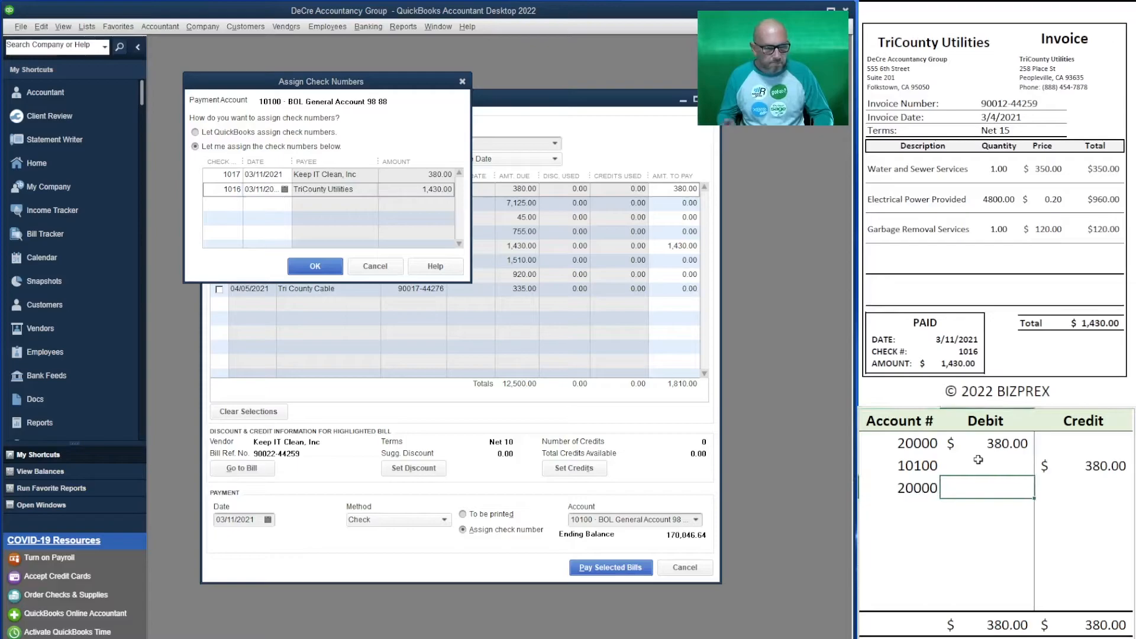
pyautogui.write('1430')
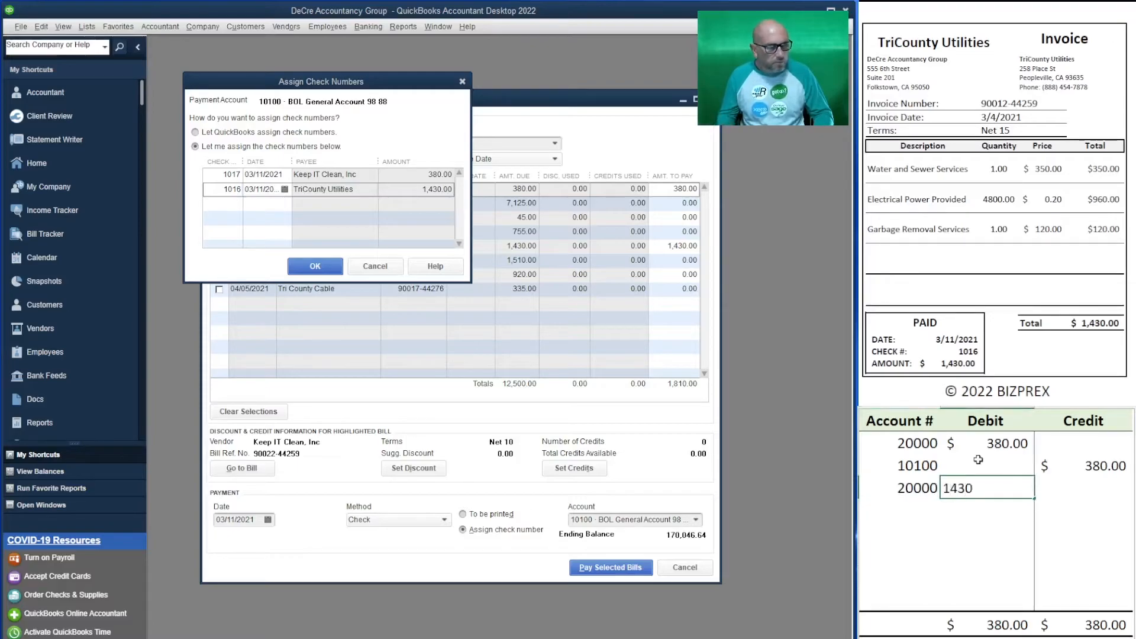
pyautogui.press('Return')
pyautogui.write('10100')
pyautogui.press('Tab')
pyautogui.press('Tab')
pyautogui.write('1430')
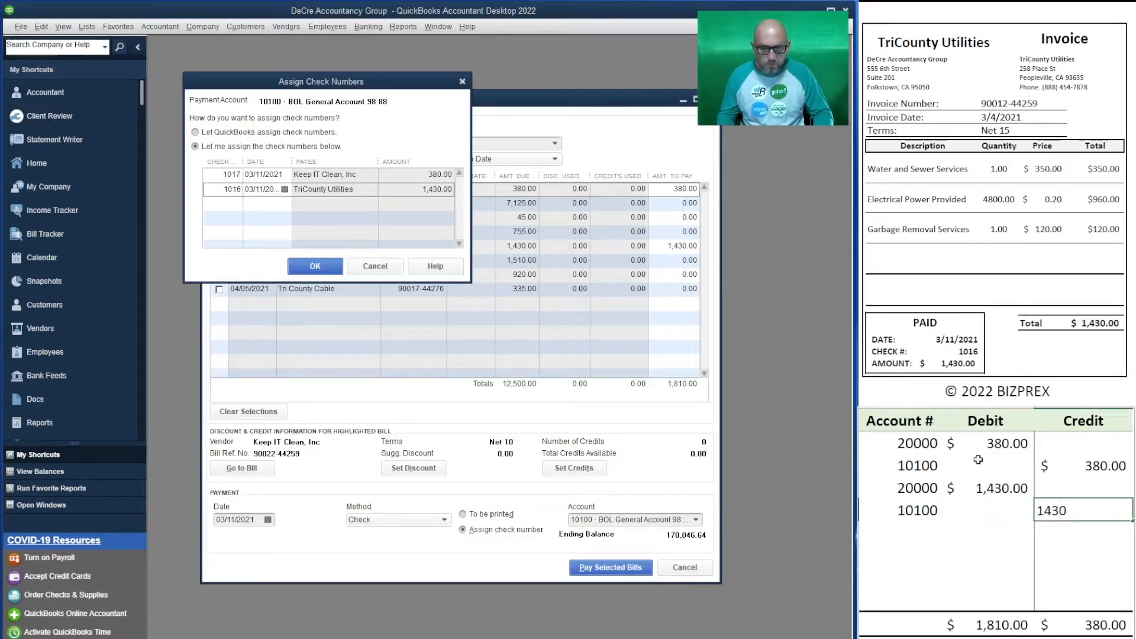
pyautogui.press('Return')
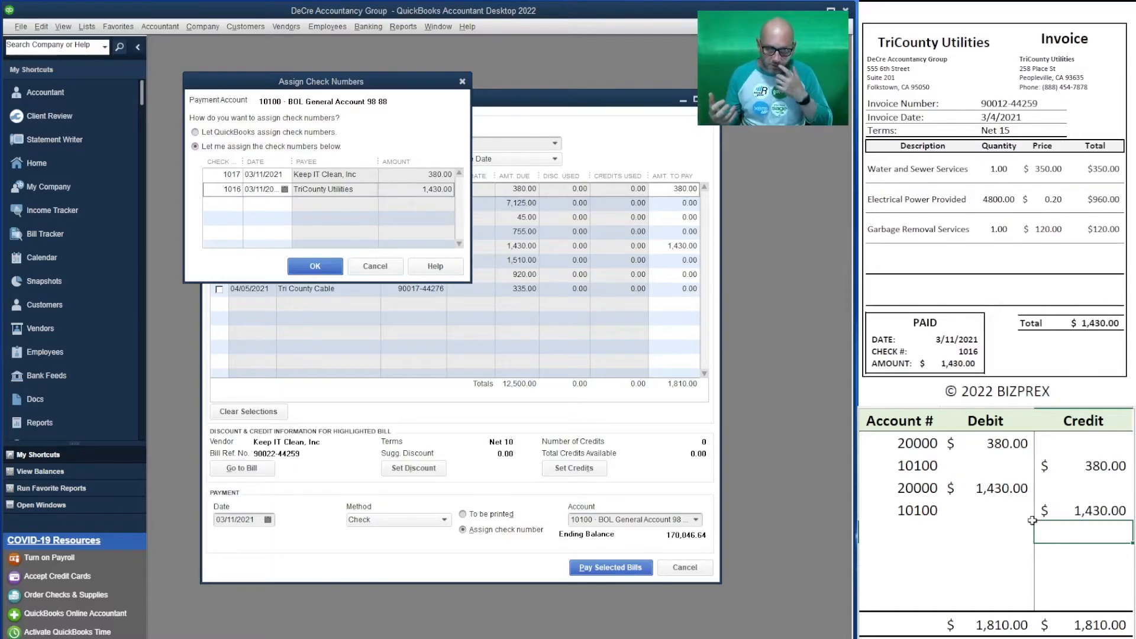
# - Record the Keep IT Clean and TriCounty Utilities payments, continue paying bills, and clear the worksheet entries
pyautogui.click(331, 265)
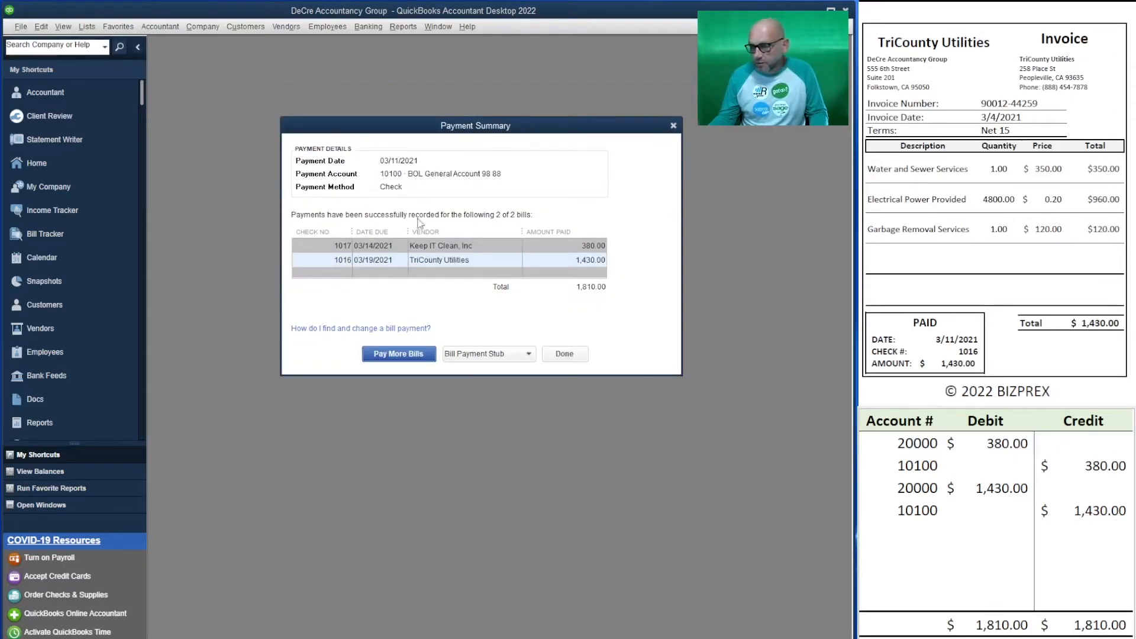
pyautogui.click(394, 354)
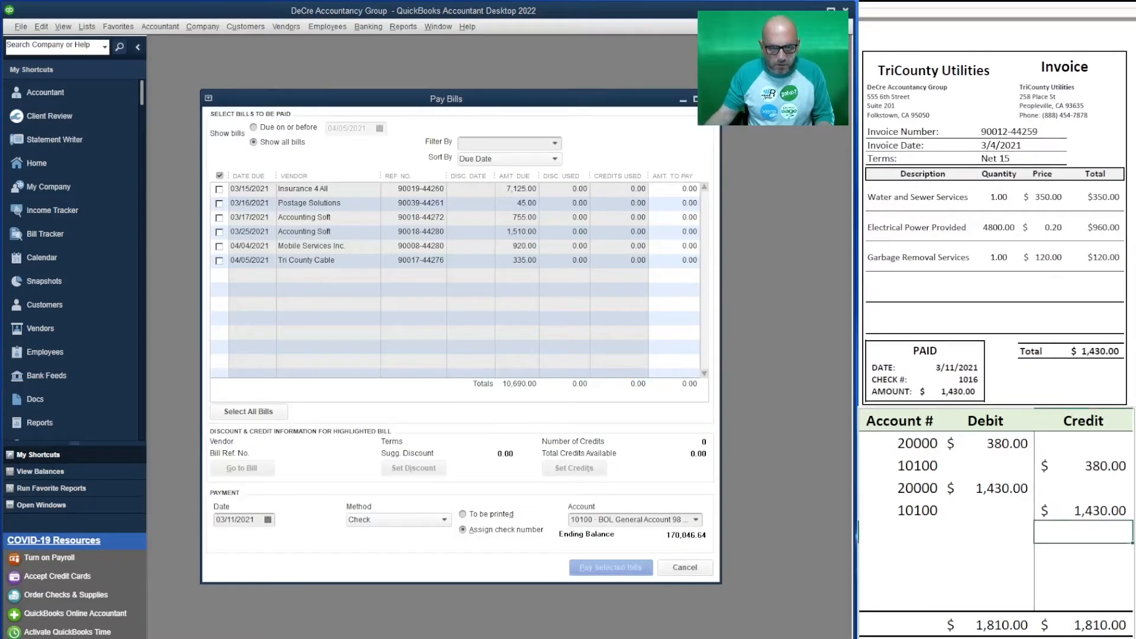
pyautogui.moveTo(1080, 511); pyautogui.dragTo(912, 445)
pyautogui.press('Delete')
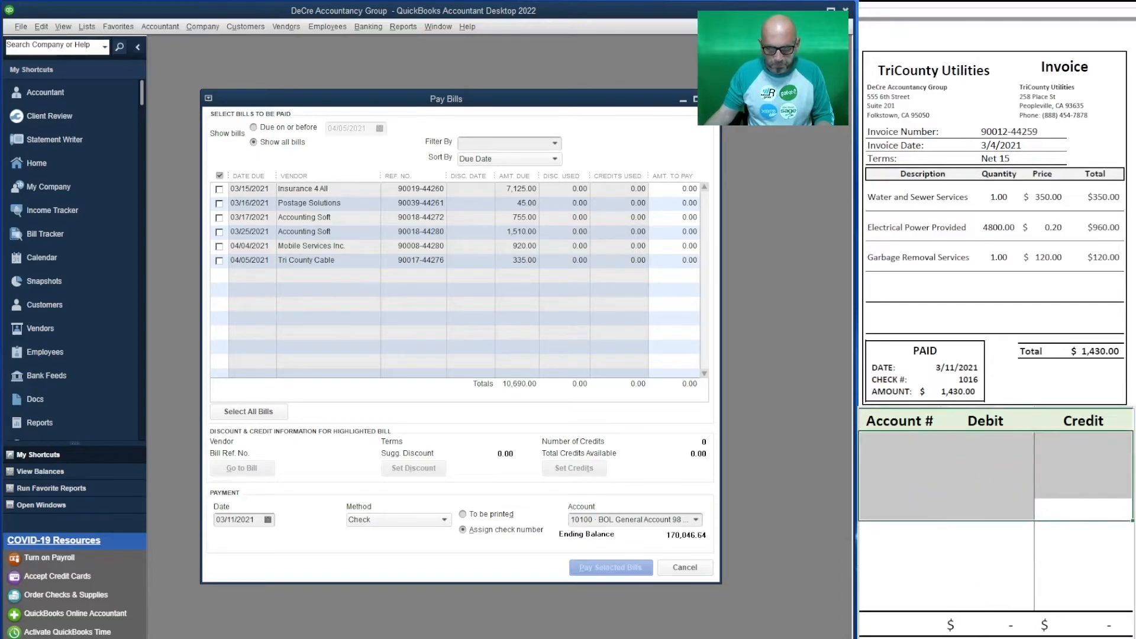
# - Select the Insurance 4 All bill for payment dated 03/12/2021 and assign it check number 1018
pyautogui.scroll(-10, 995, 206)
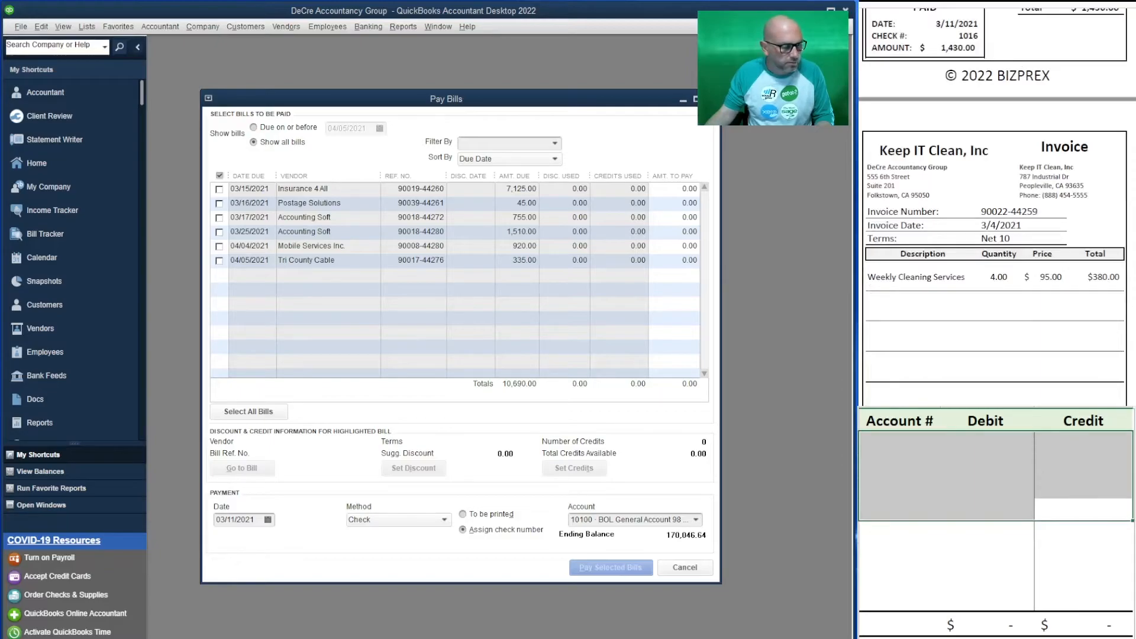
pyautogui.scroll(-8, 996, 207)
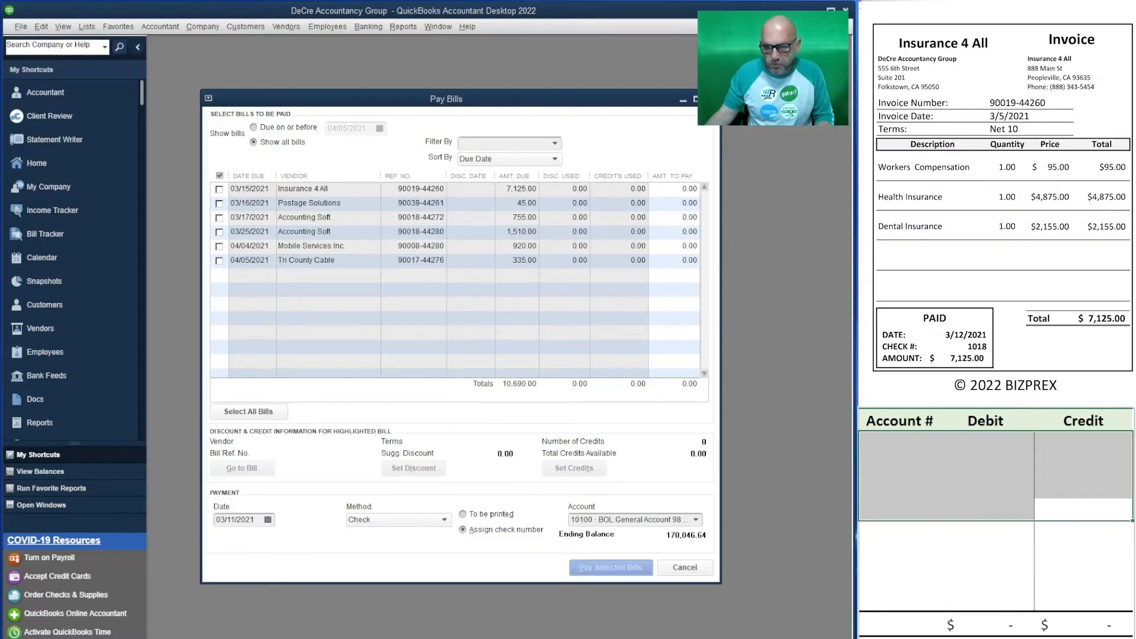
pyautogui.click(219, 188)
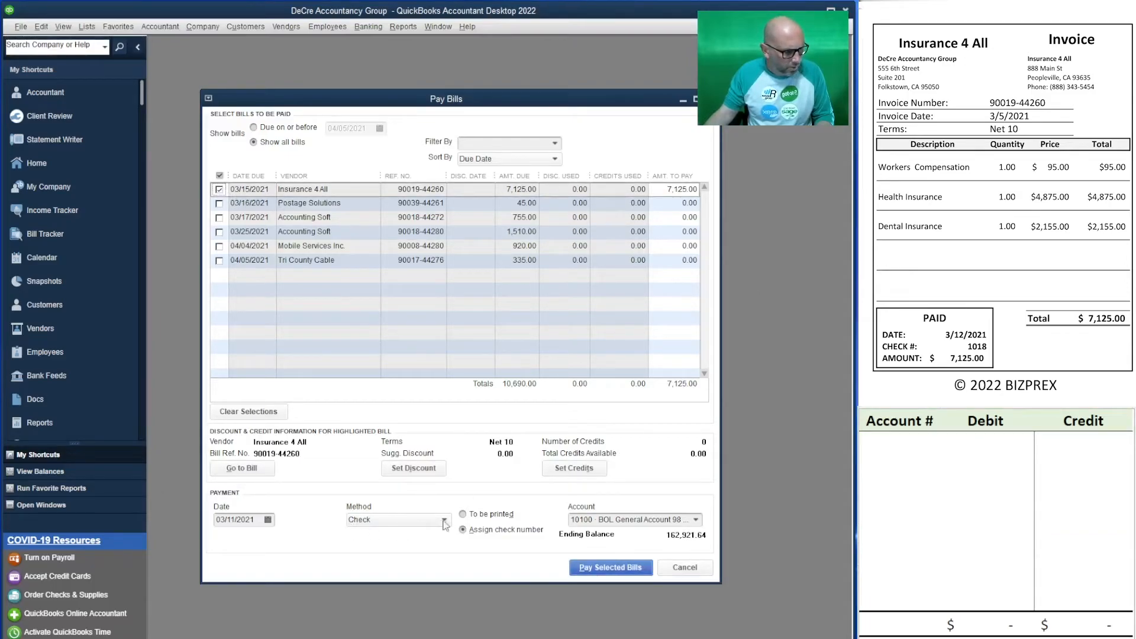
pyautogui.click(262, 519)
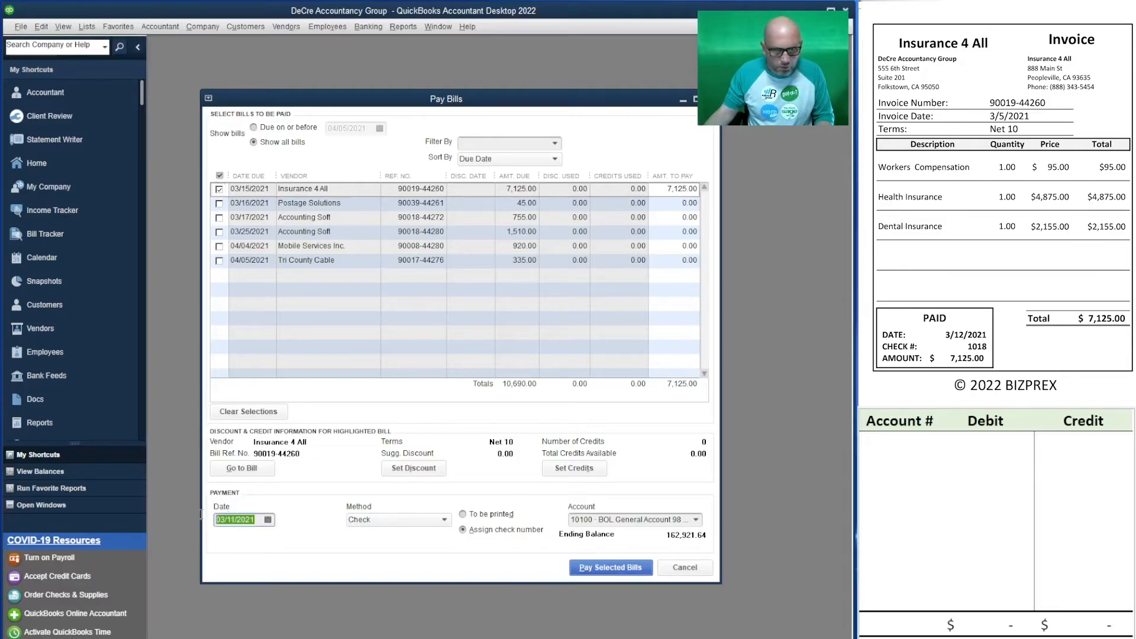
pyautogui.write('3/12/')
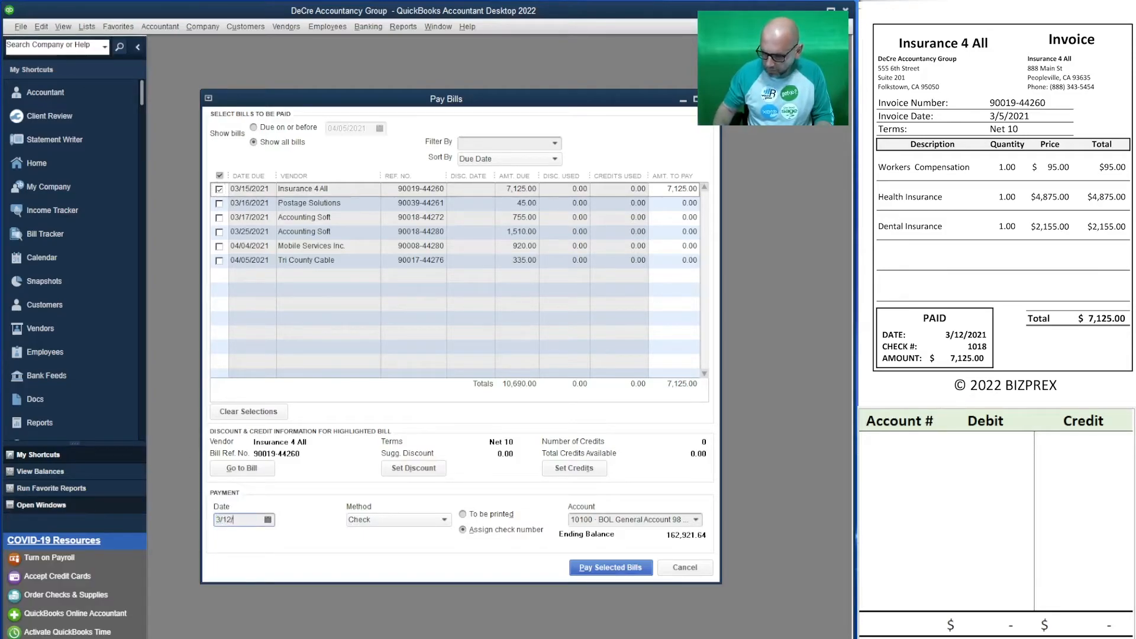
pyautogui.write('2021')
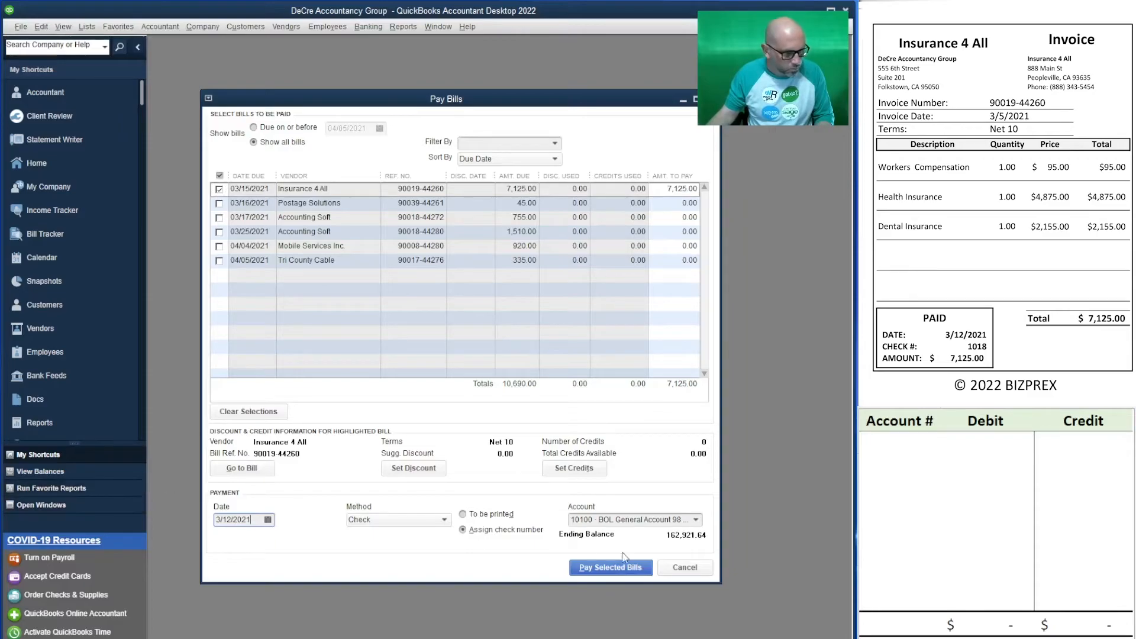
pyautogui.click(611, 571)
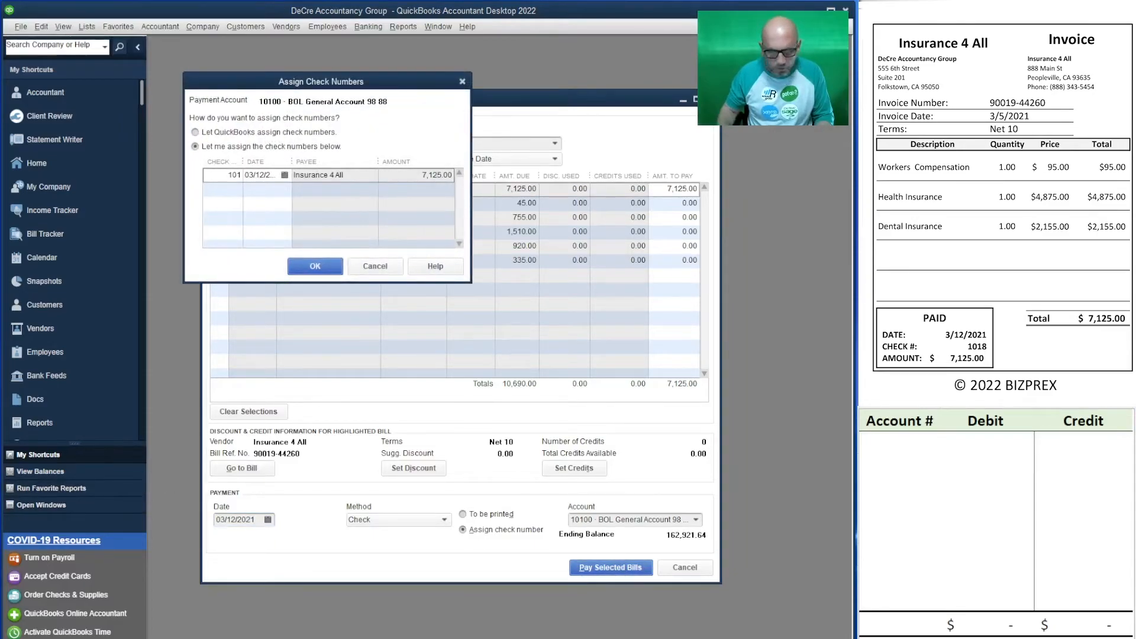
pyautogui.write('8')
# - Enter a 7125 debit for account 20000 and a 7125 credit for account 10100 in the worksheet
pyautogui.click(899, 435)
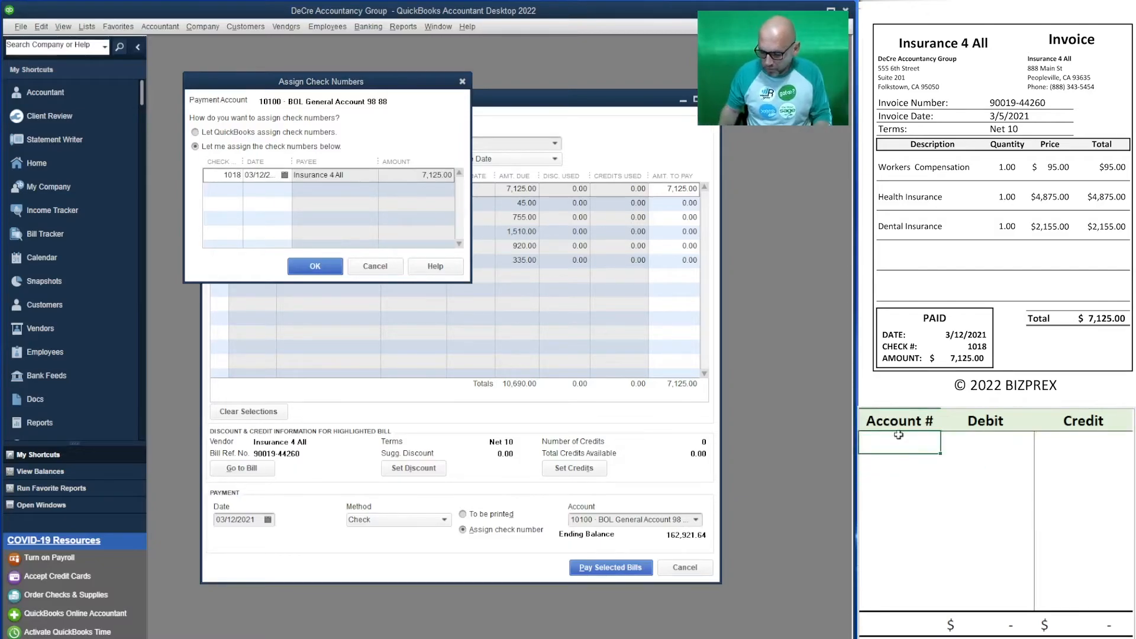
pyautogui.write('20000')
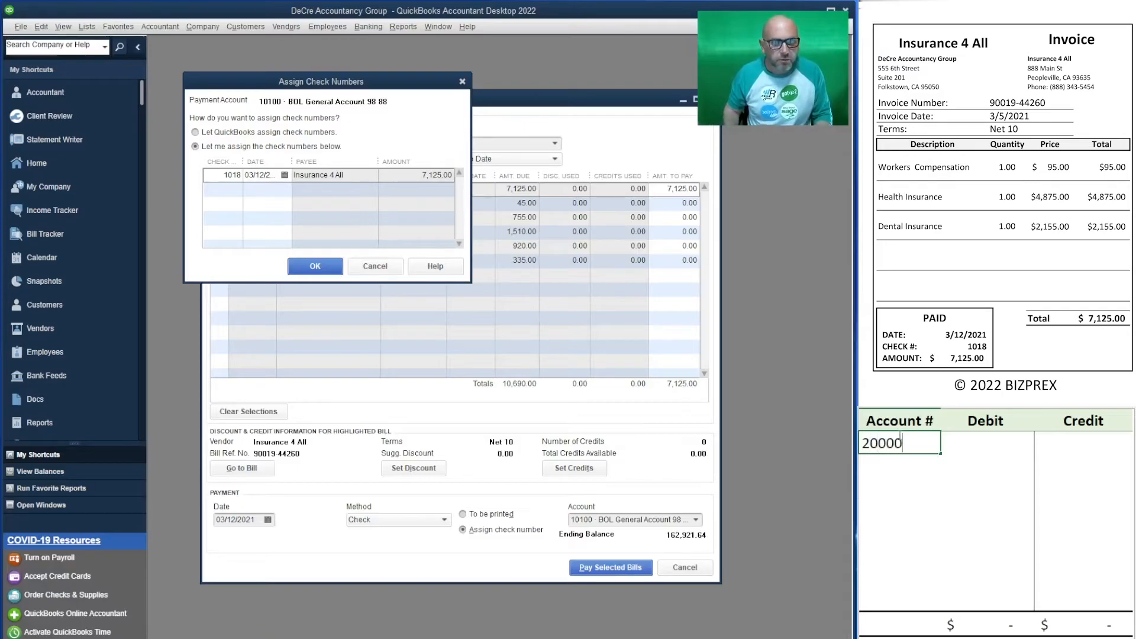
pyautogui.press('Tab')
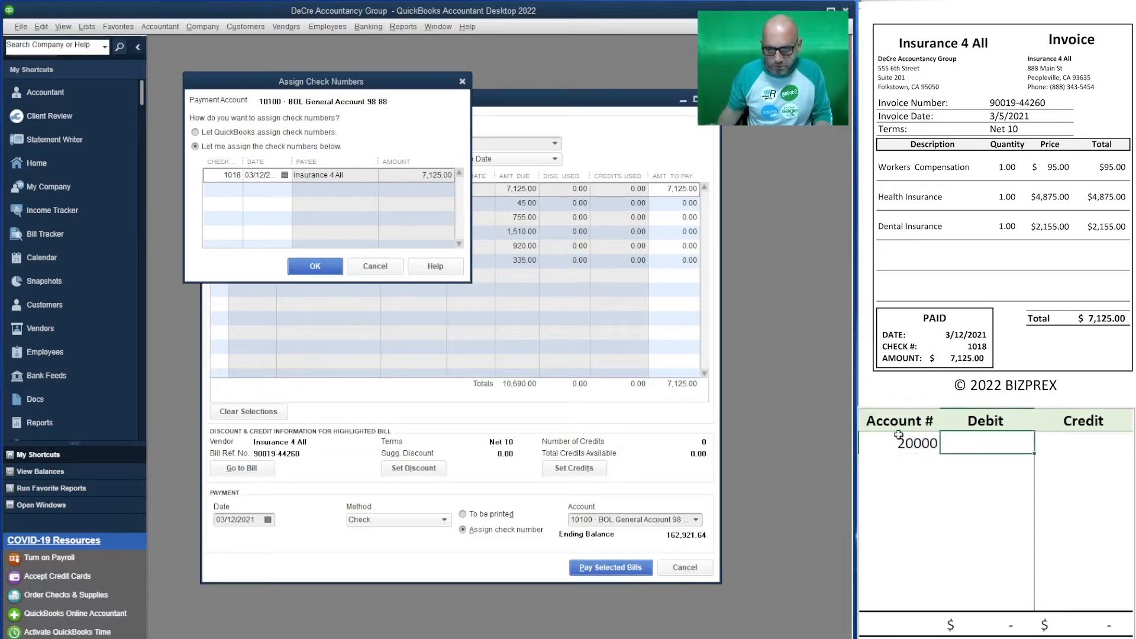
pyautogui.write('7,12')
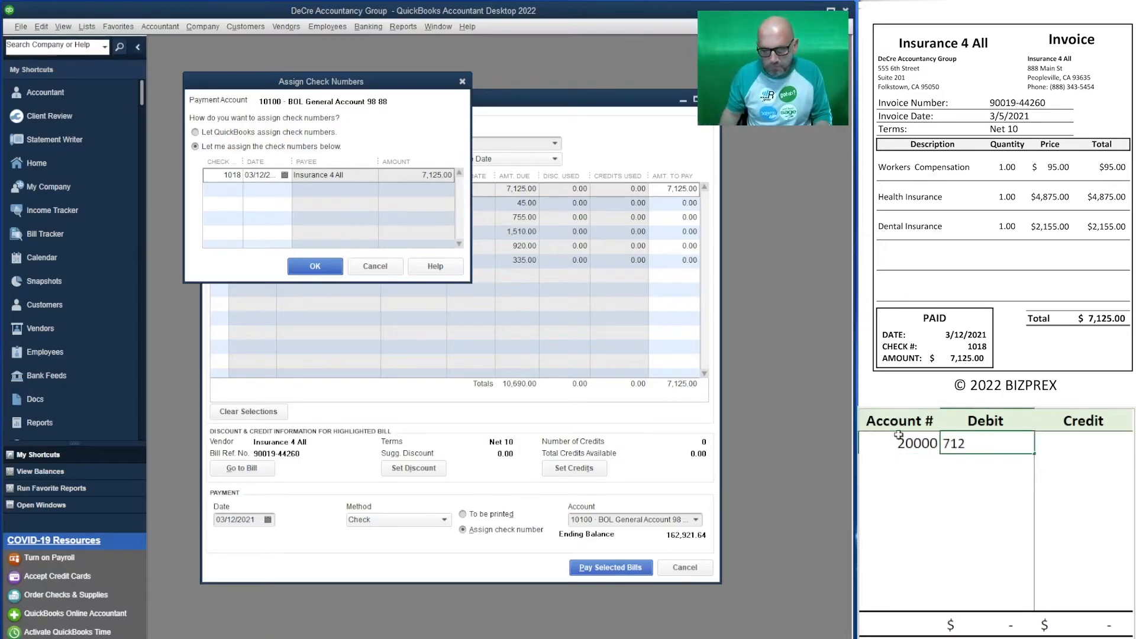
pyautogui.write('5')
pyautogui.press('Return')
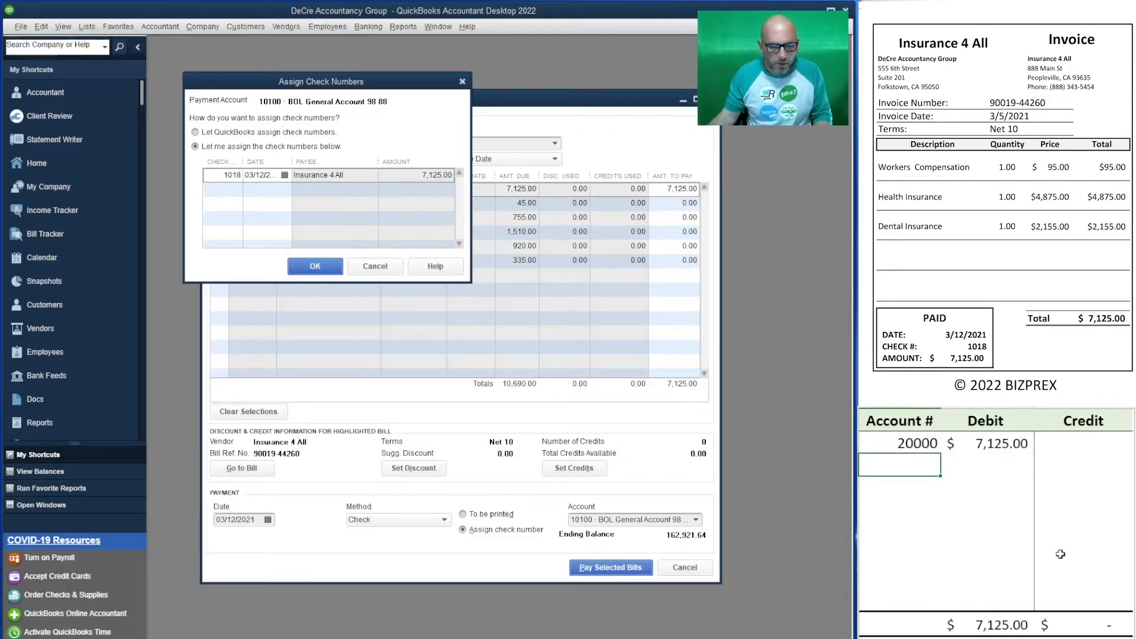
pyautogui.write('101000')
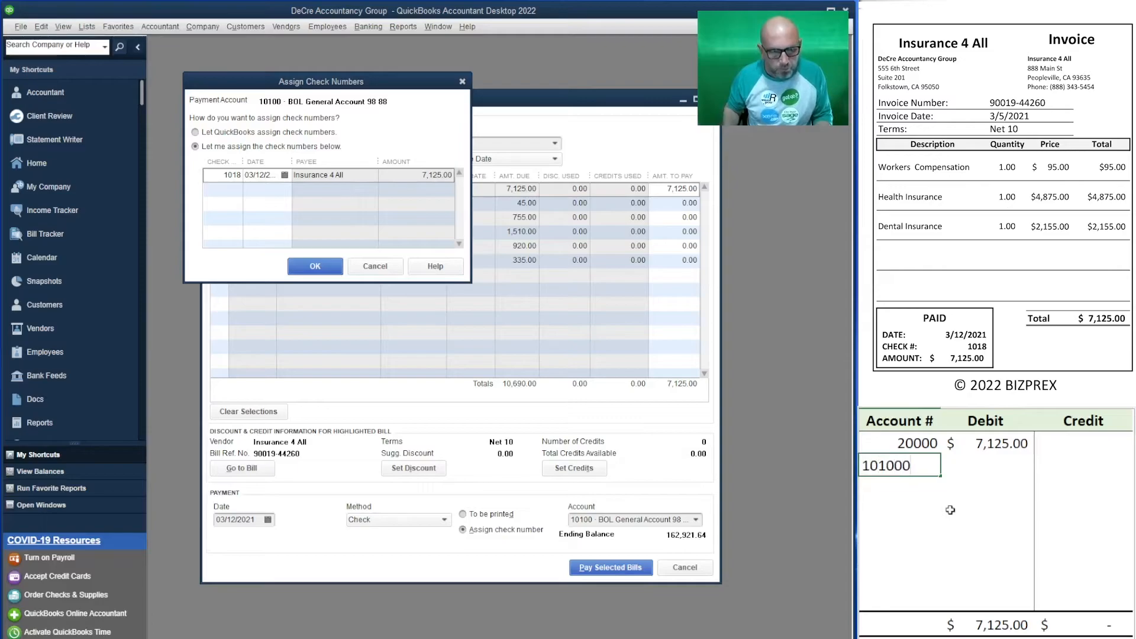
pyautogui.press('Tab')
pyautogui.press('Tab')
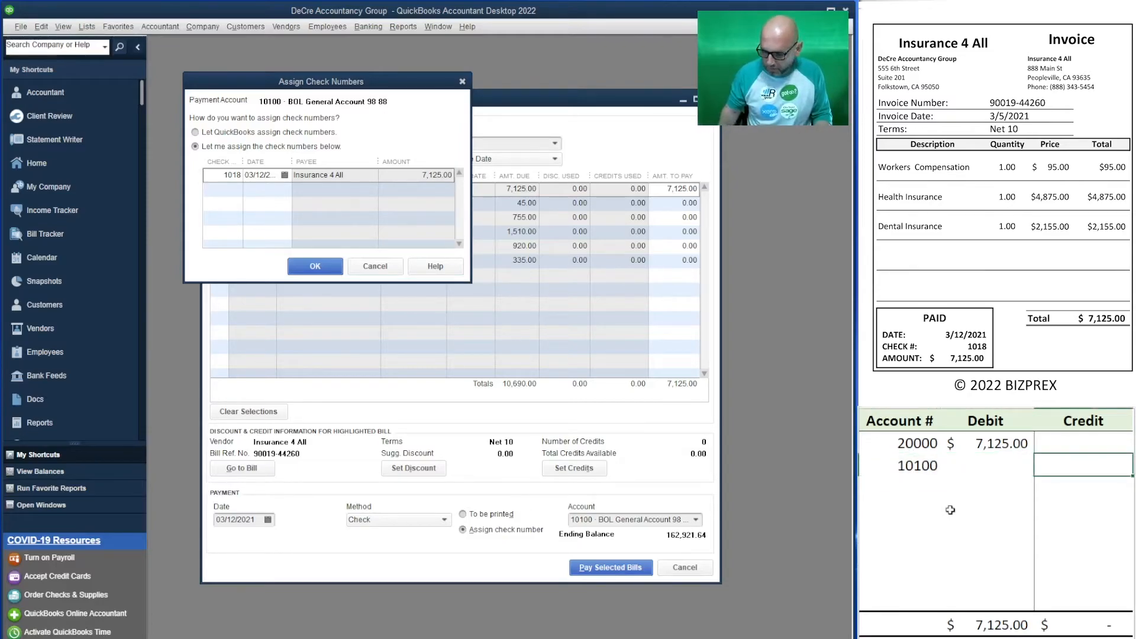
pyautogui.write('7,125')
pyautogui.press('Return')
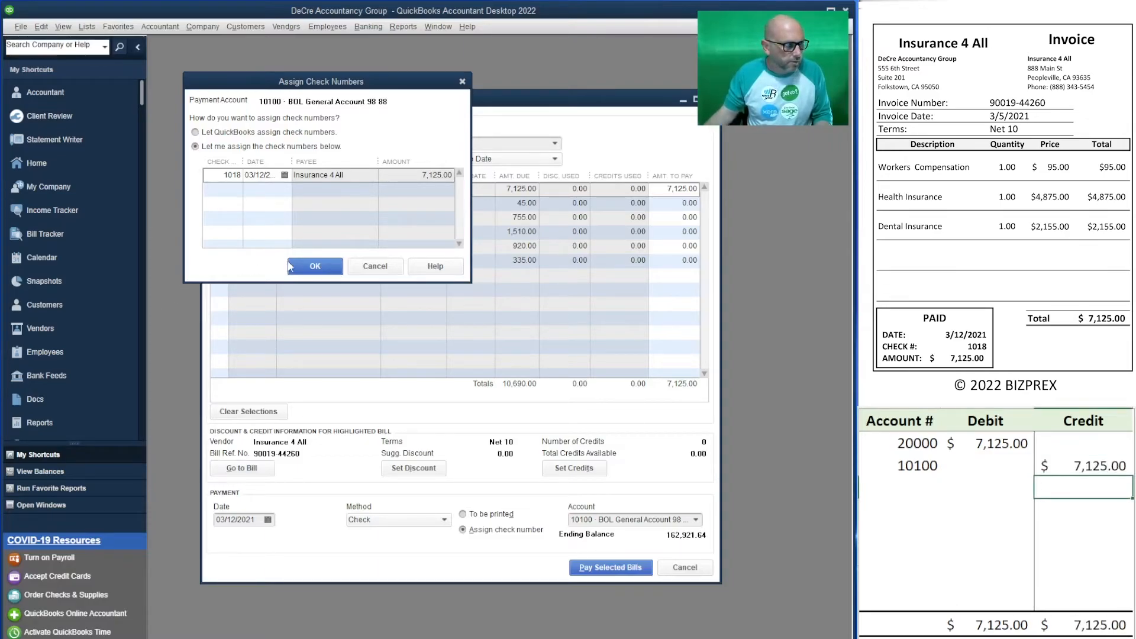
# - Record the Insurance 4 All payment and select the Postage Solutions bill to pay
pyautogui.click(308, 266)
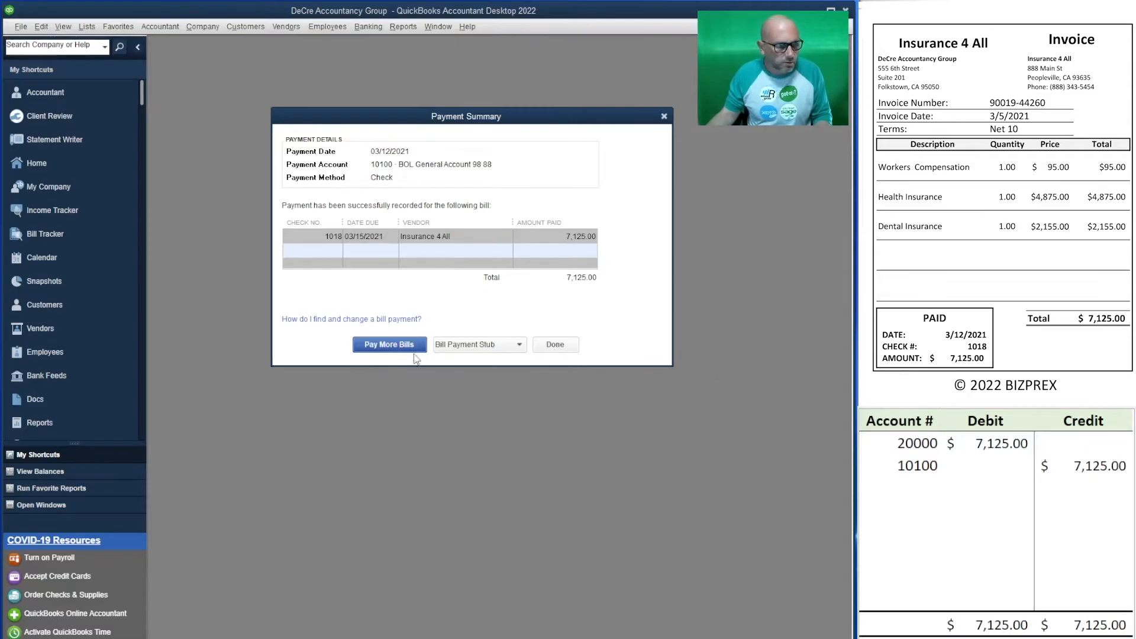
pyautogui.click(379, 347)
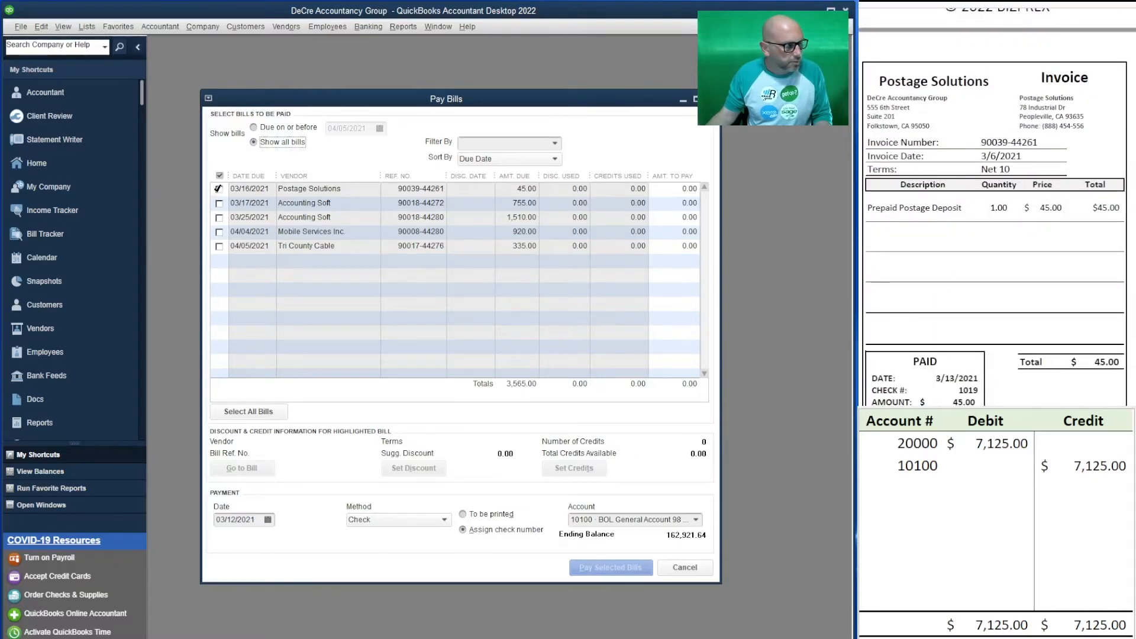
pyautogui.click(219, 189)
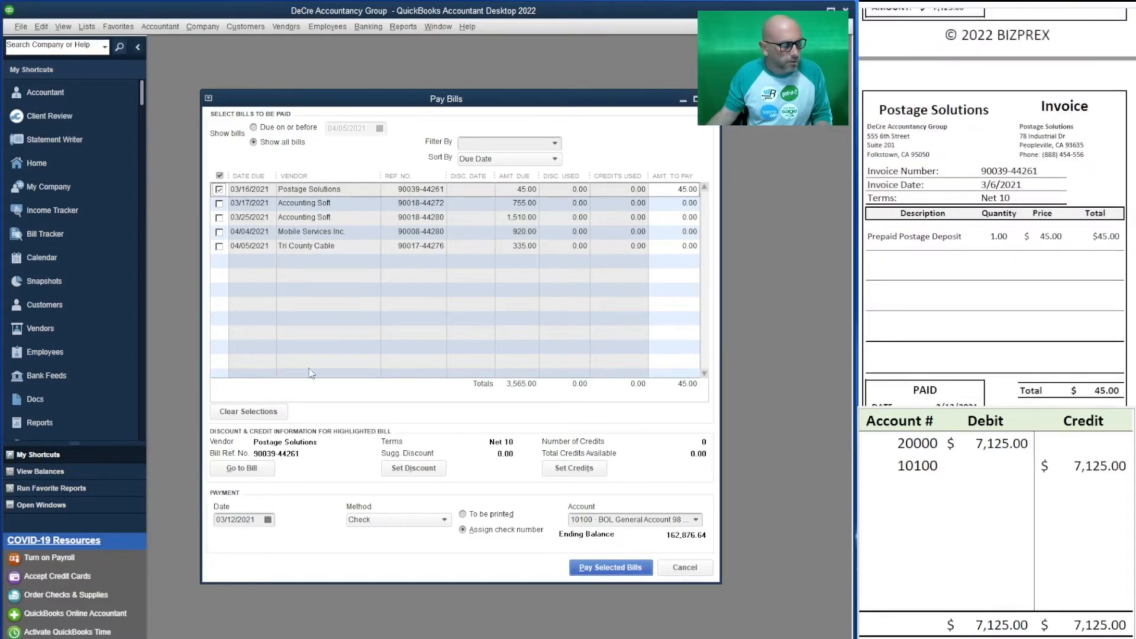
# - Set the payment date to 03/13/2021 and record the Postage Solutions payment with check number 1019
pyautogui.click(267, 519)
pyautogui.click(313, 598)
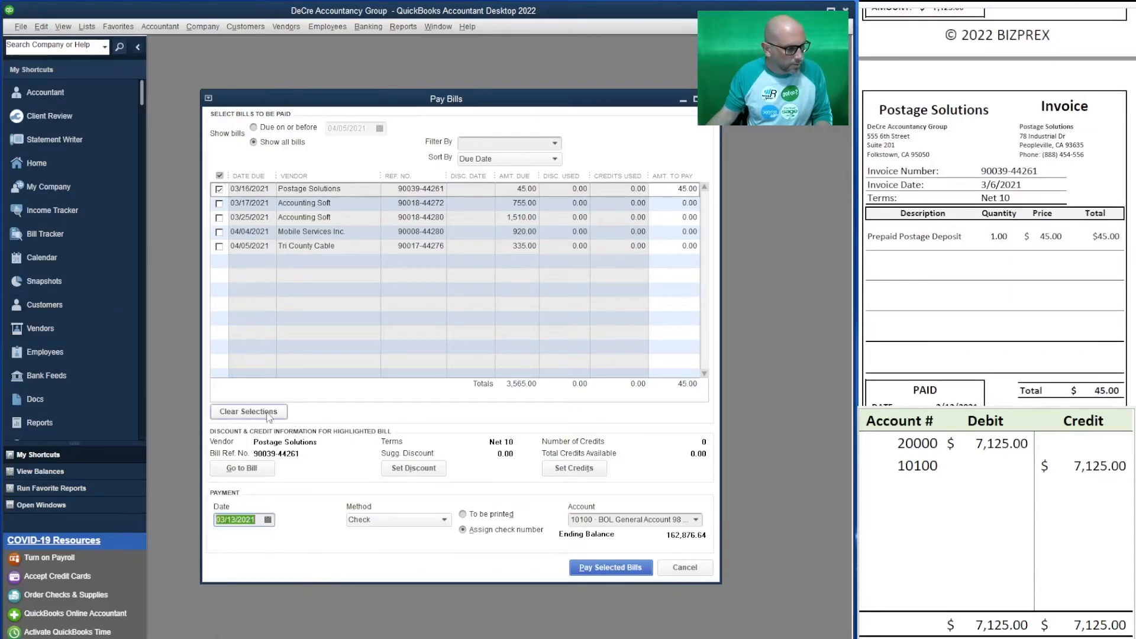
pyautogui.click(610, 567)
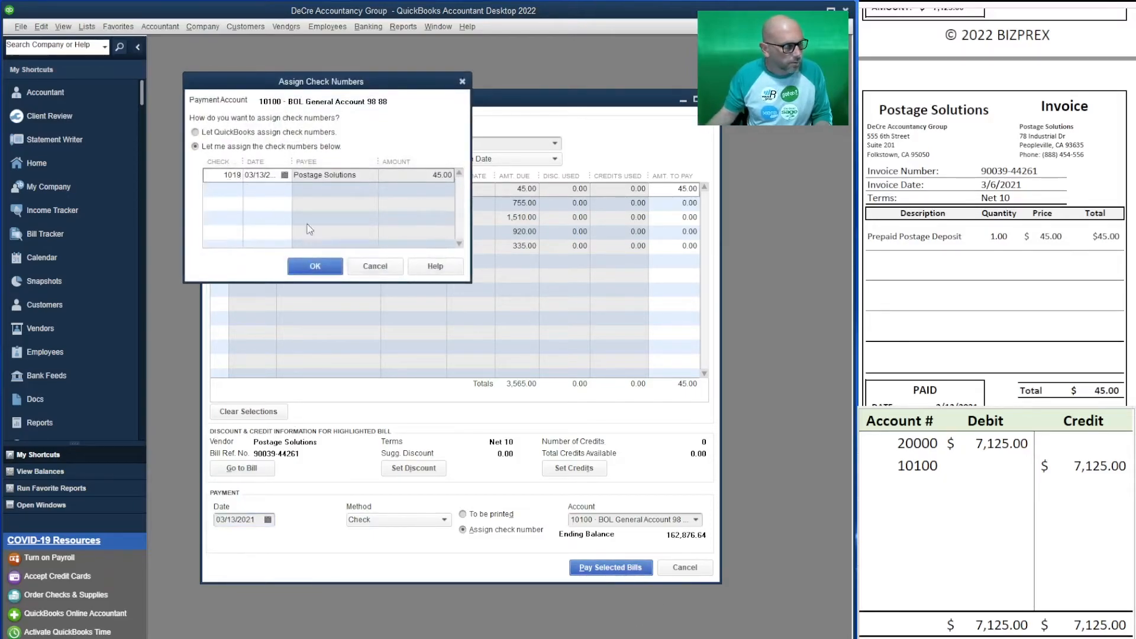
pyautogui.click(320, 269)
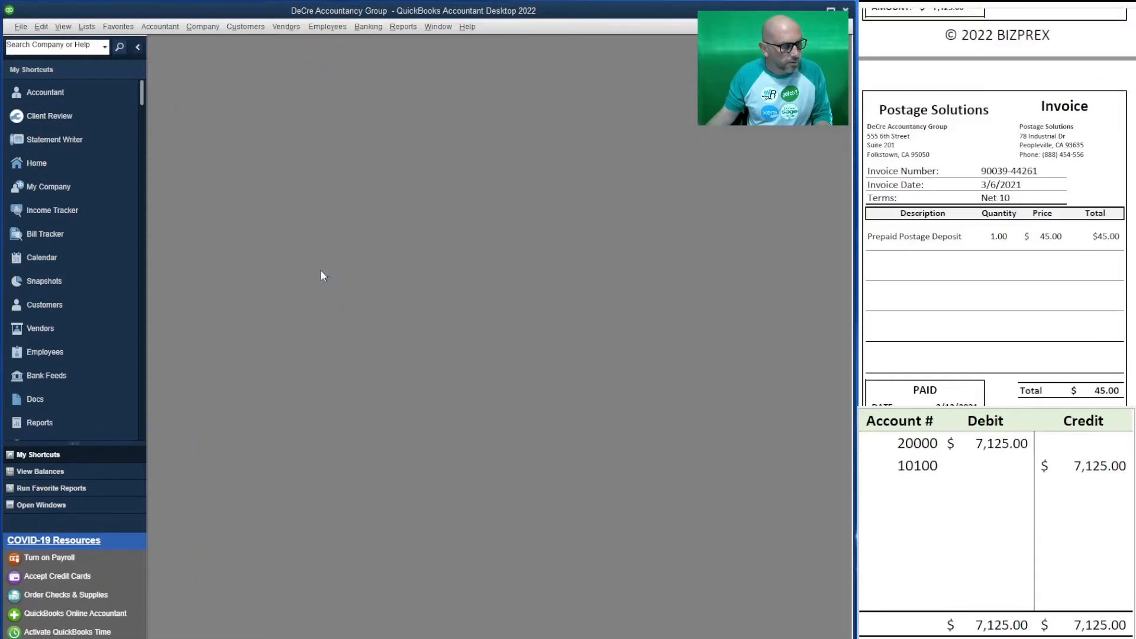
# - Change the worksheet amounts to a 45 debit for account 20000 and a 45 credit for account 10100
pyautogui.click(964, 446)
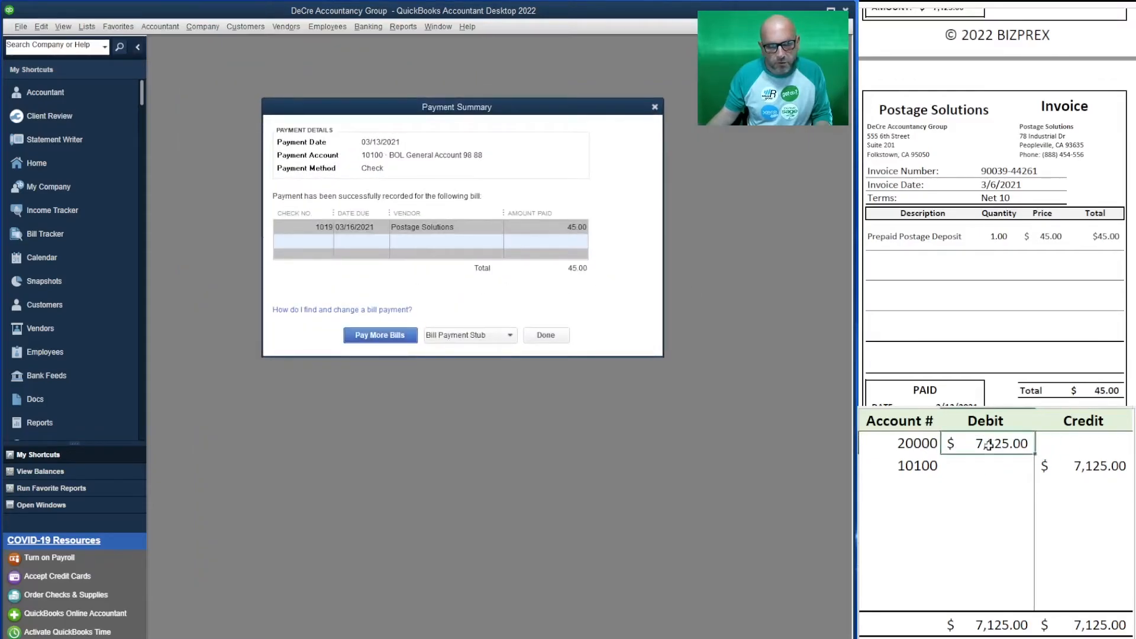
pyautogui.write('45')
pyautogui.press('Return')
pyautogui.press('Right')
pyautogui.write('45')
pyautogui.press('Return')
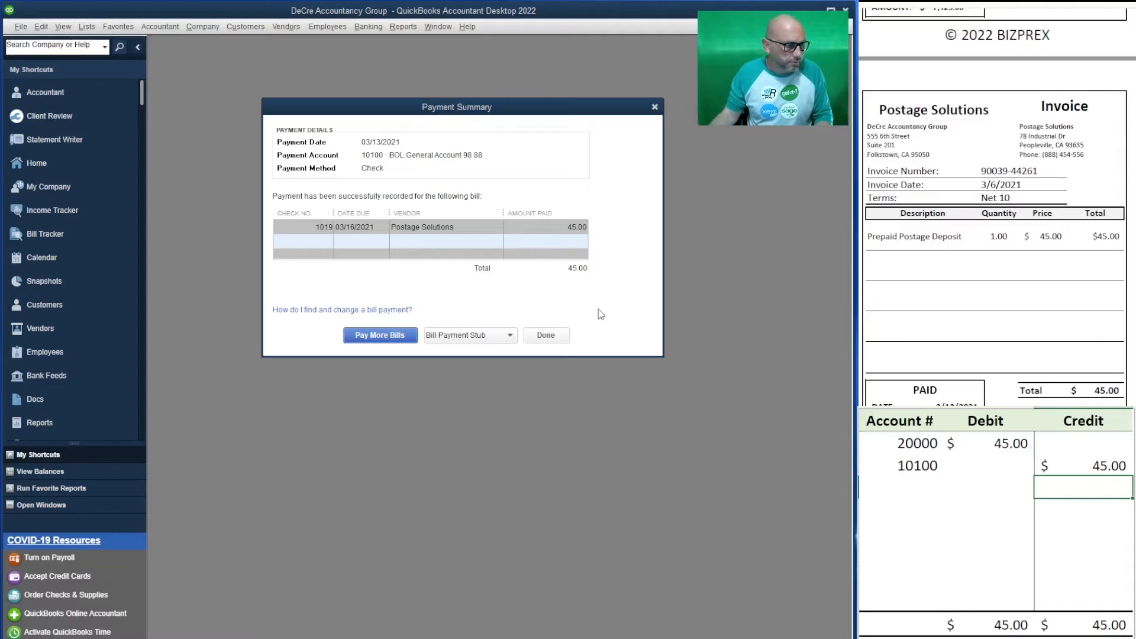
# - Select the 755.00 Accounting Soft bill, set the payment date to 03/24/2021, and submit it for check number assignment
pyautogui.click(373, 336)
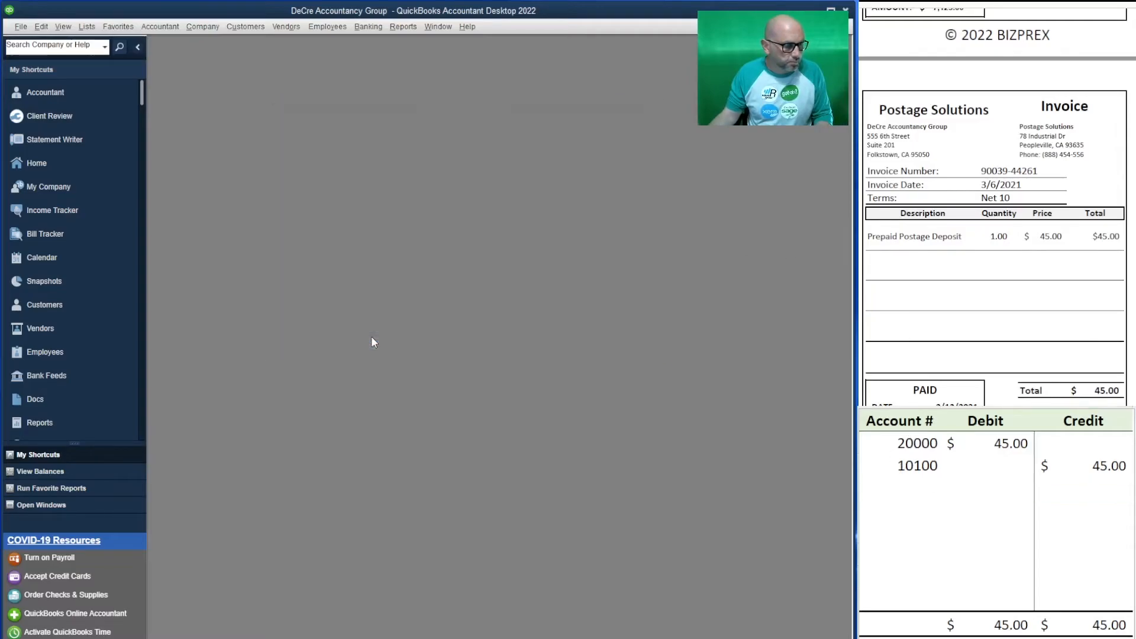
pyautogui.scroll(-3, 997, 207)
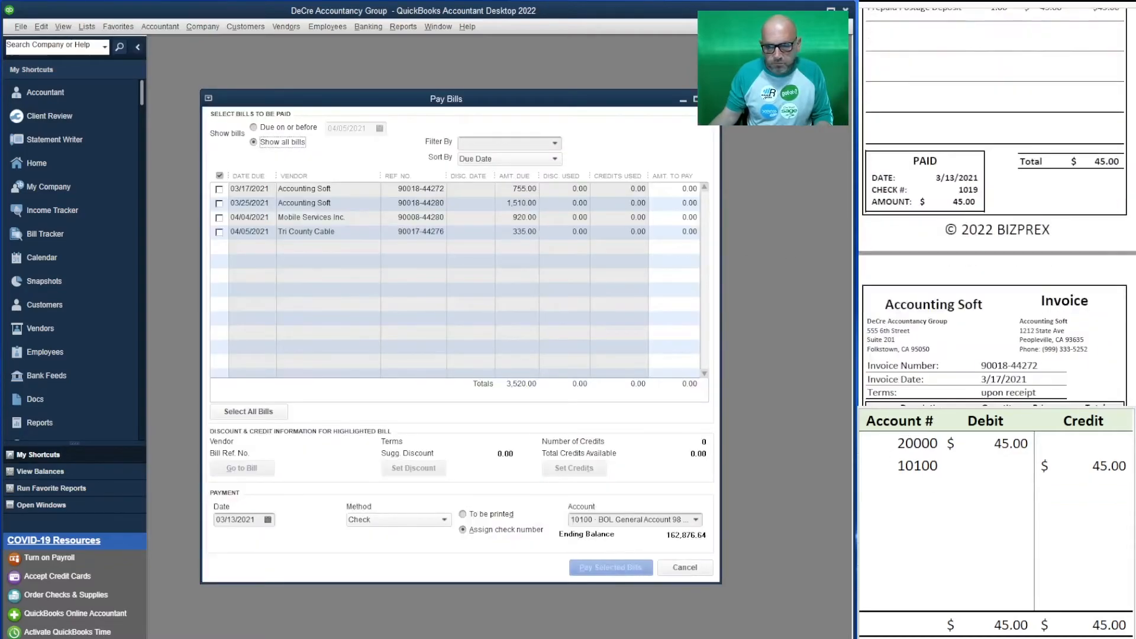
pyautogui.scroll(-3, 997, 207)
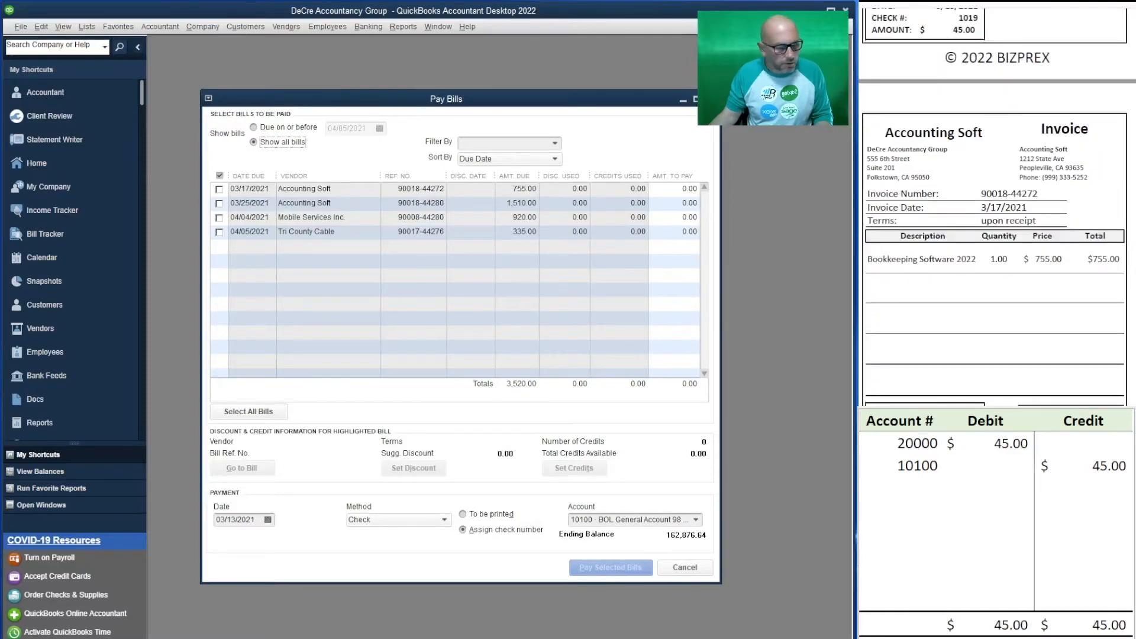
pyautogui.scroll(-6, 997, 237)
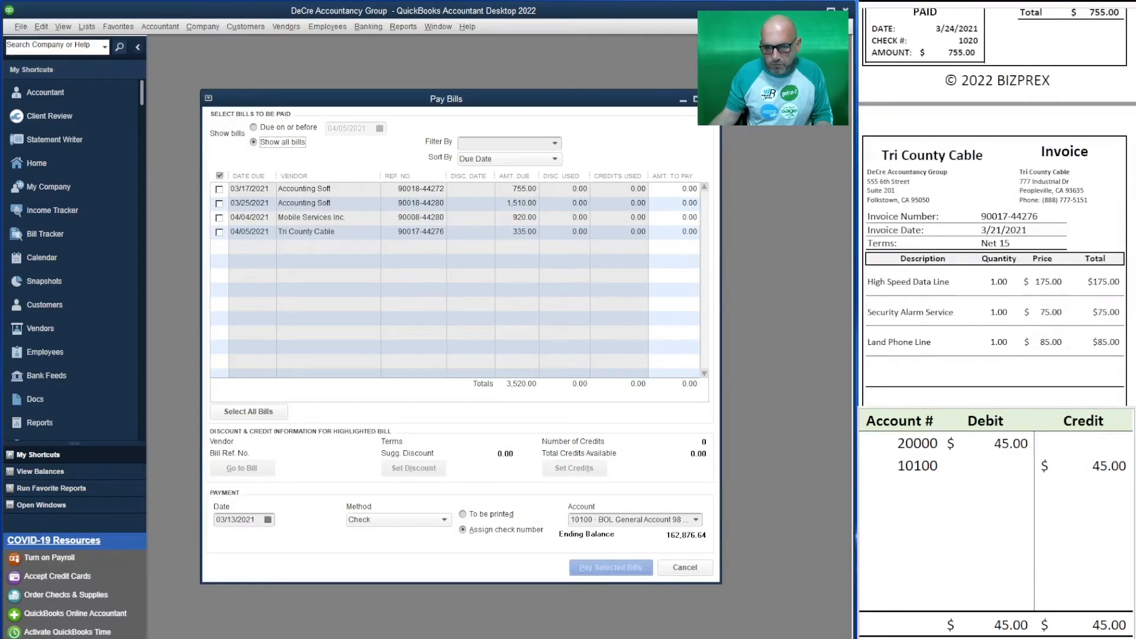
pyautogui.scroll(-9, 997, 237)
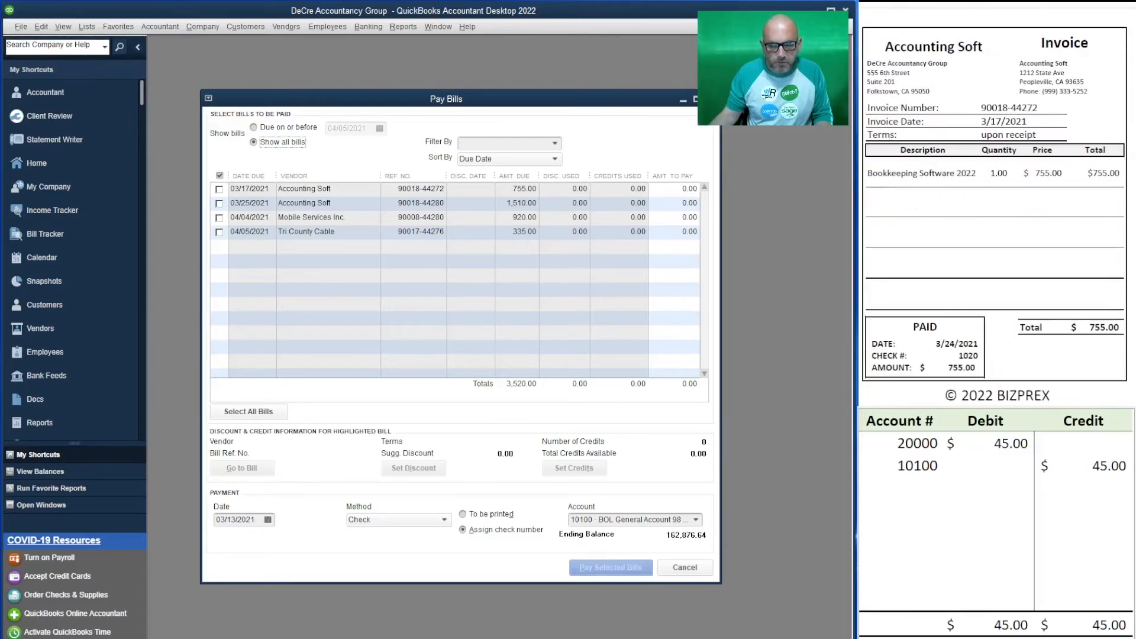
pyautogui.click(220, 189)
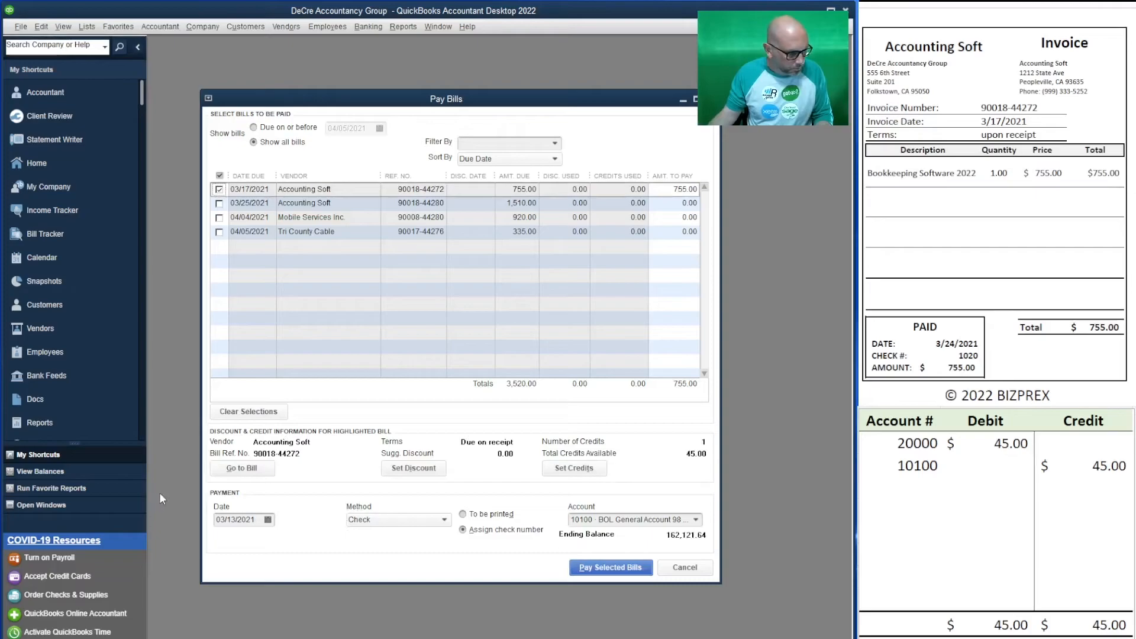
pyautogui.click(268, 520)
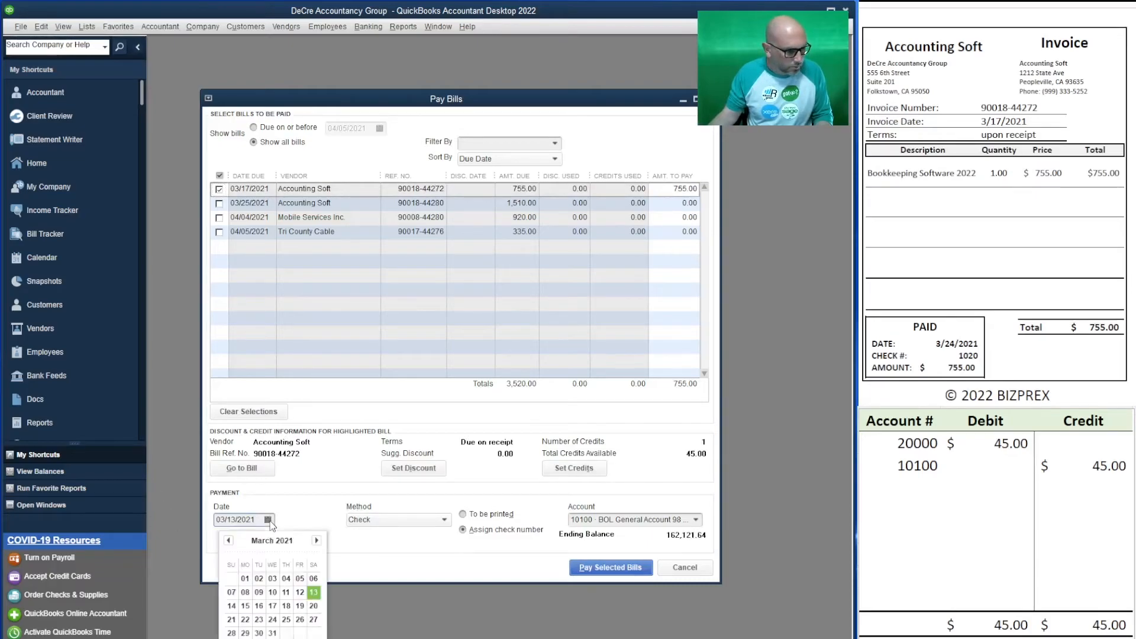
pyautogui.click(274, 625)
pyautogui.click(638, 564)
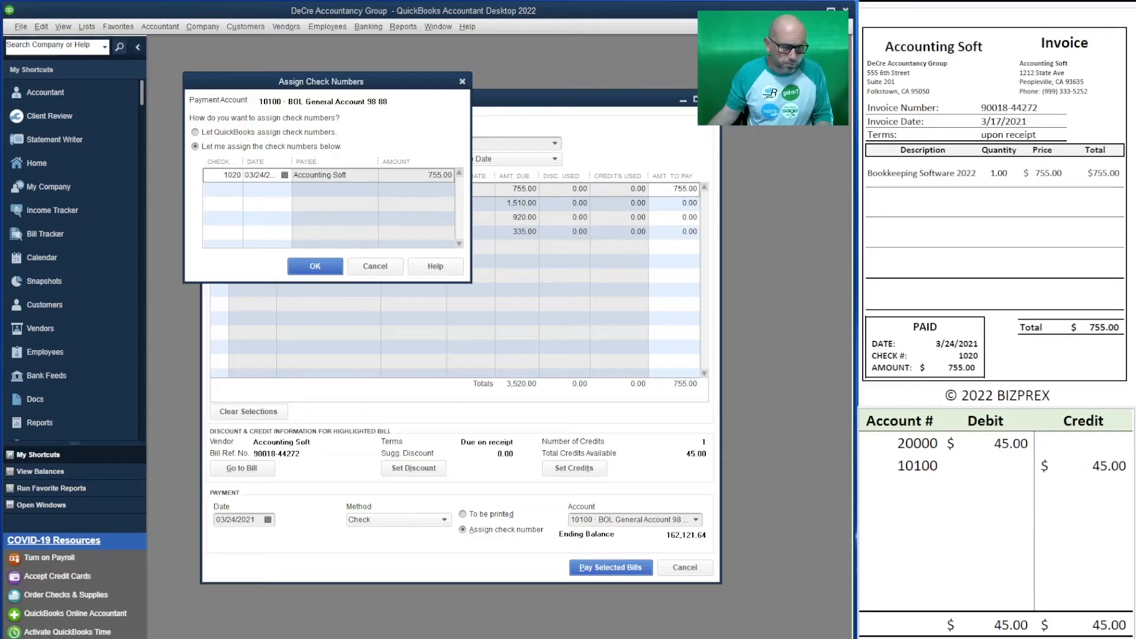
# - Change the worksheet amounts to a 755 debit for account 20000 and a 755 credit for account 10100
pyautogui.click(998, 443)
pyautogui.write('755')
pyautogui.press('Return')
pyautogui.press('Tab')
pyautogui.write('755')
pyautogui.press('Return')
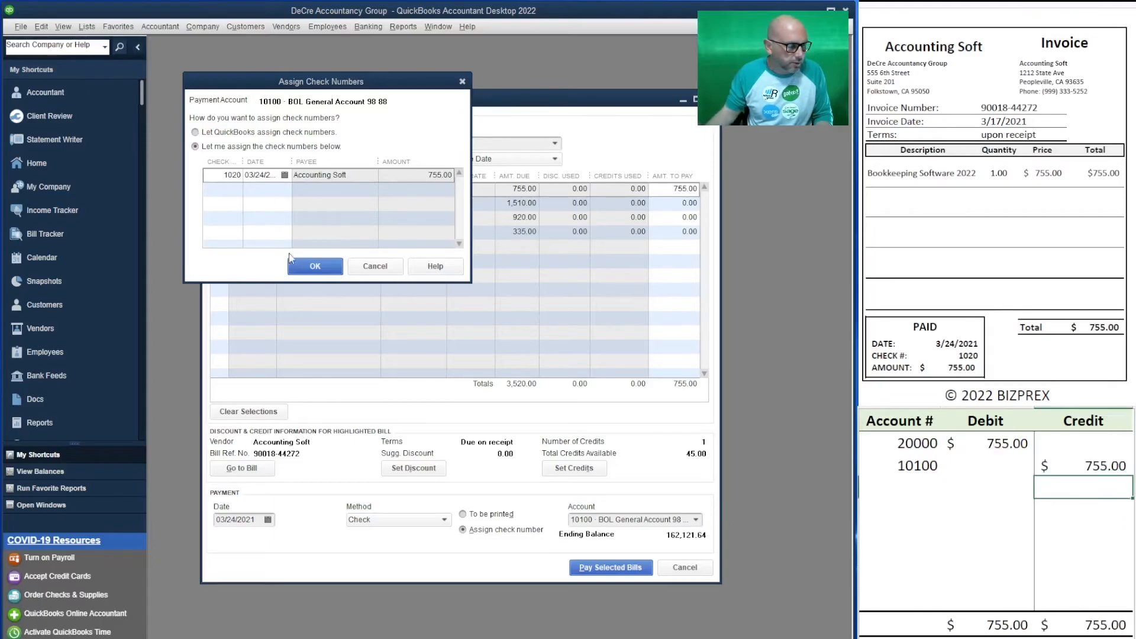
# - Record the 755.00 Accounting Soft payment with check number 1020 and pay the 1,510.00 Accounting Soft bill using the printed check option
pyautogui.click(310, 267)
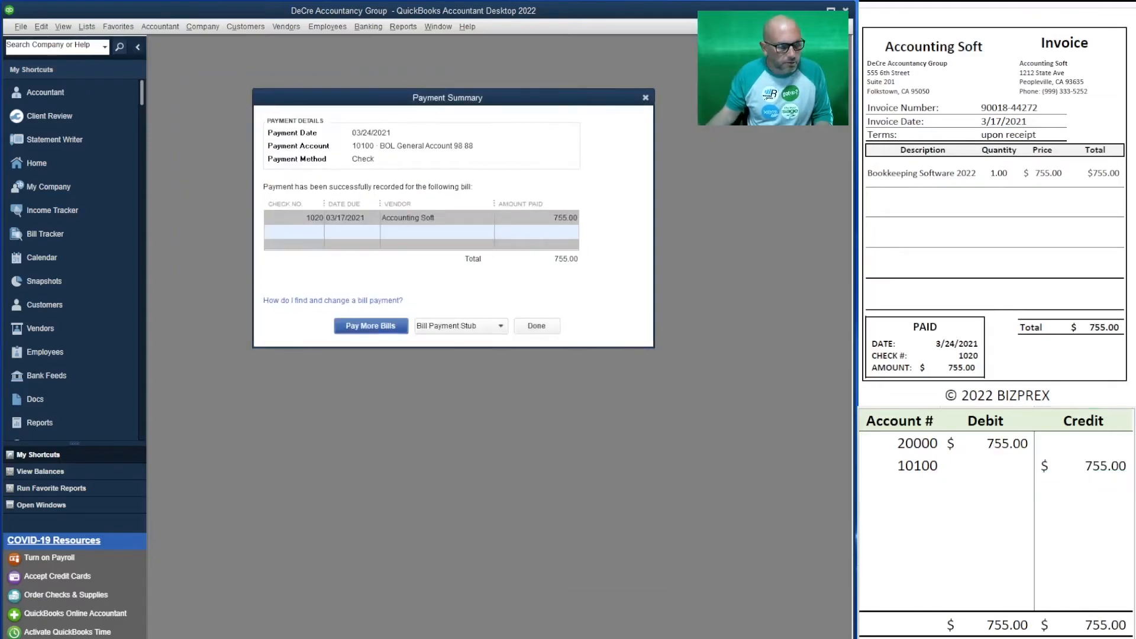
pyautogui.click(371, 326)
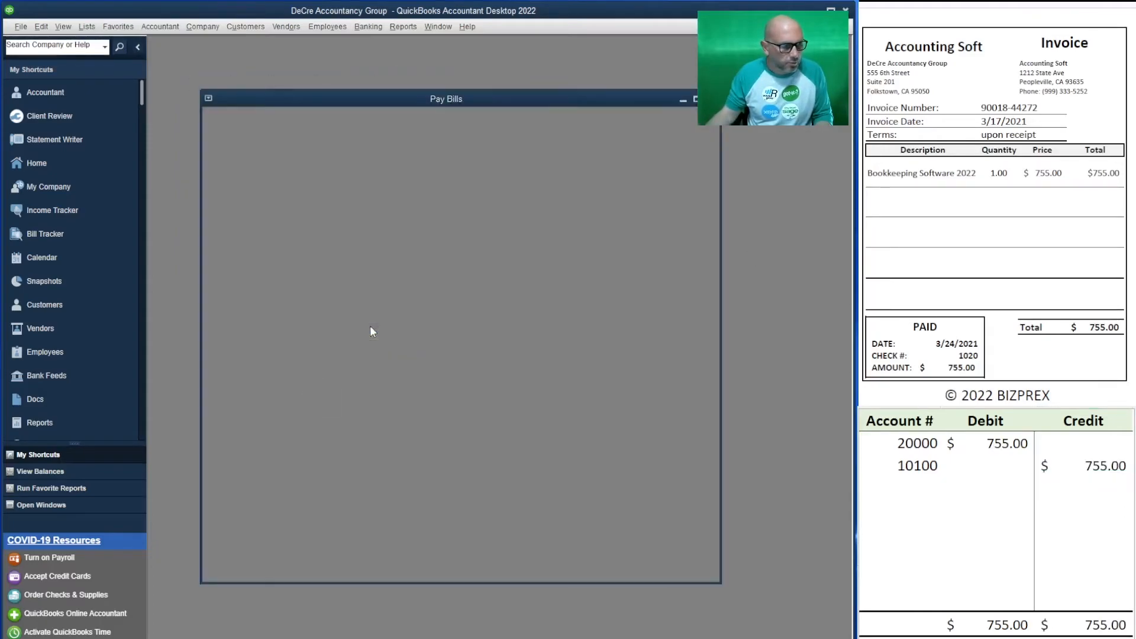
pyautogui.click(219, 188)
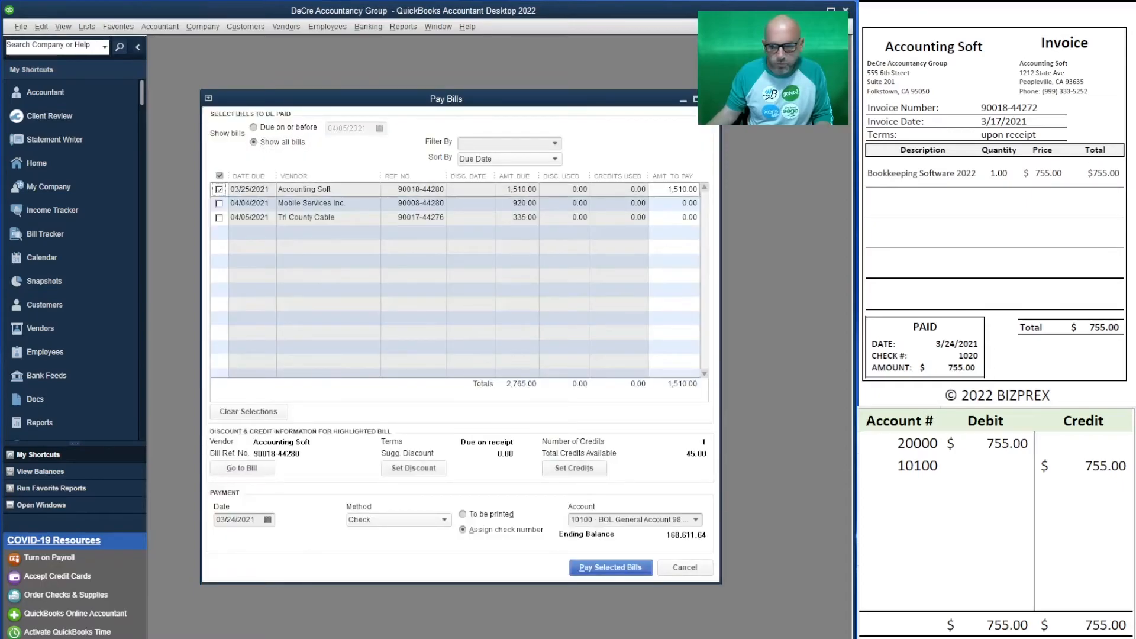
pyautogui.scroll(-10, 997, 207)
pyautogui.scroll(-10, 996, 207)
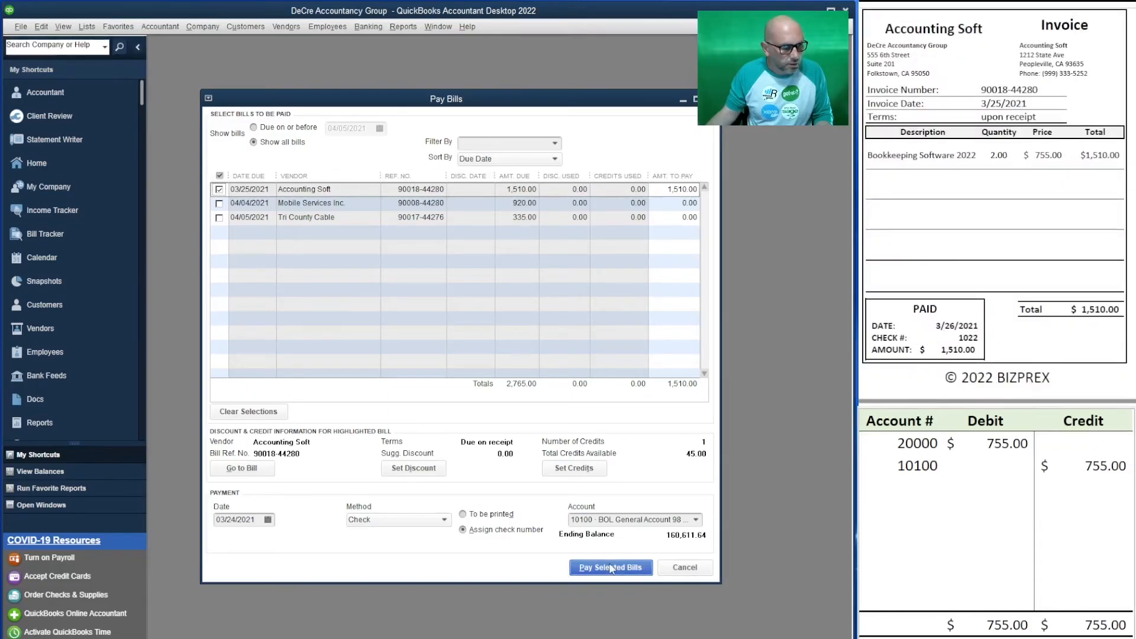
pyautogui.click(477, 515)
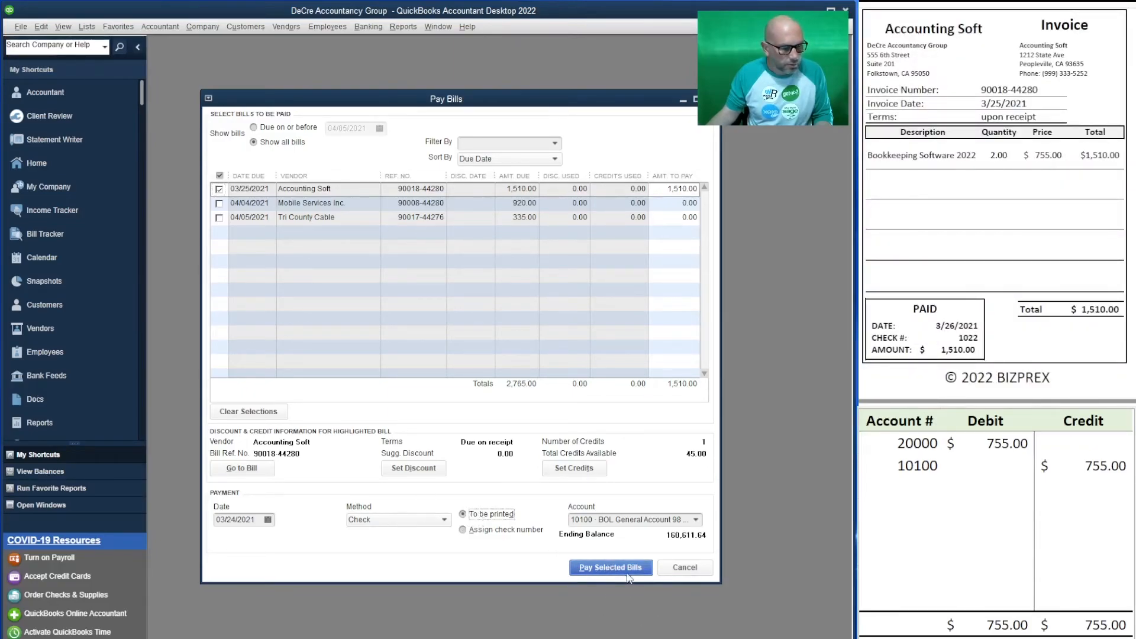
pyautogui.click(606, 569)
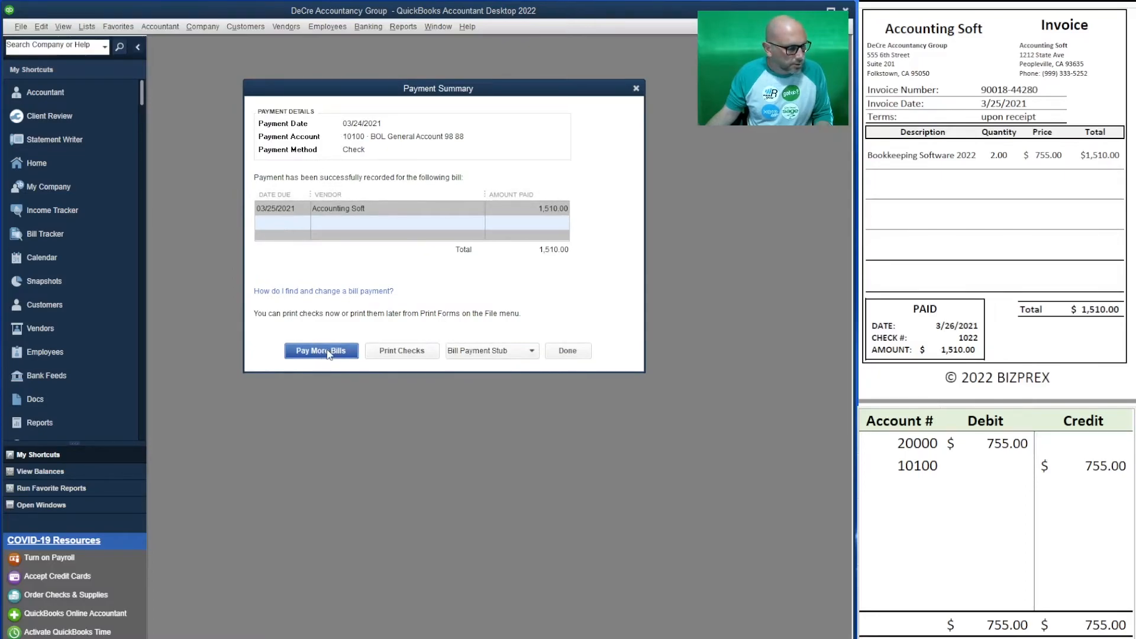
# - Start printing the Accounting Soft check and set the first check number to 1022
pyautogui.click(395, 351)
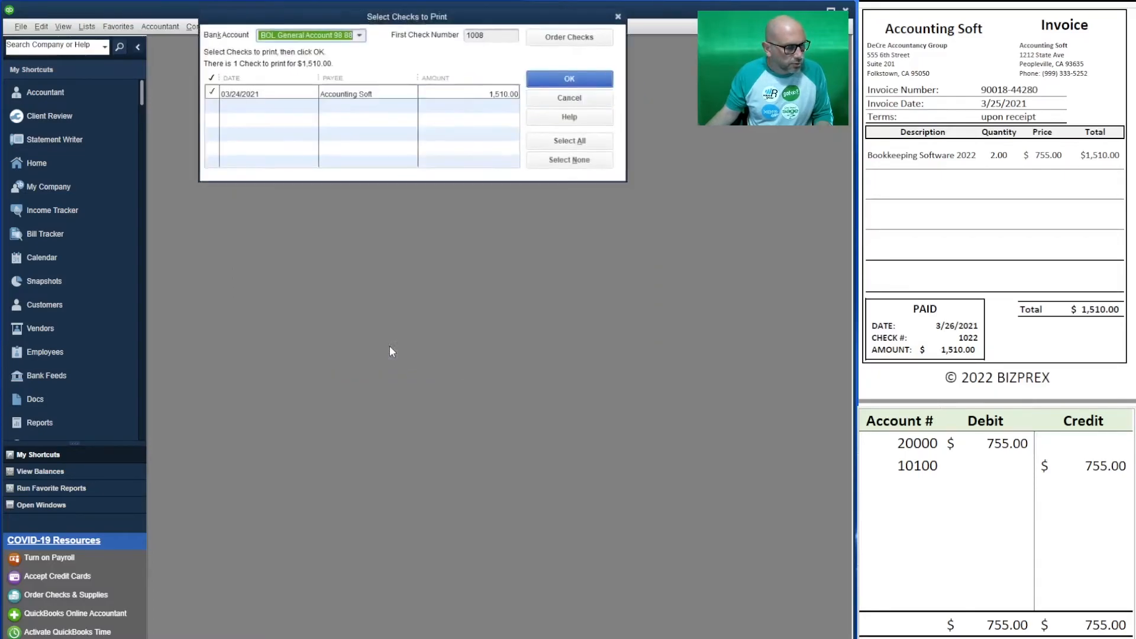
pyautogui.click(492, 33)
pyautogui.write('102')
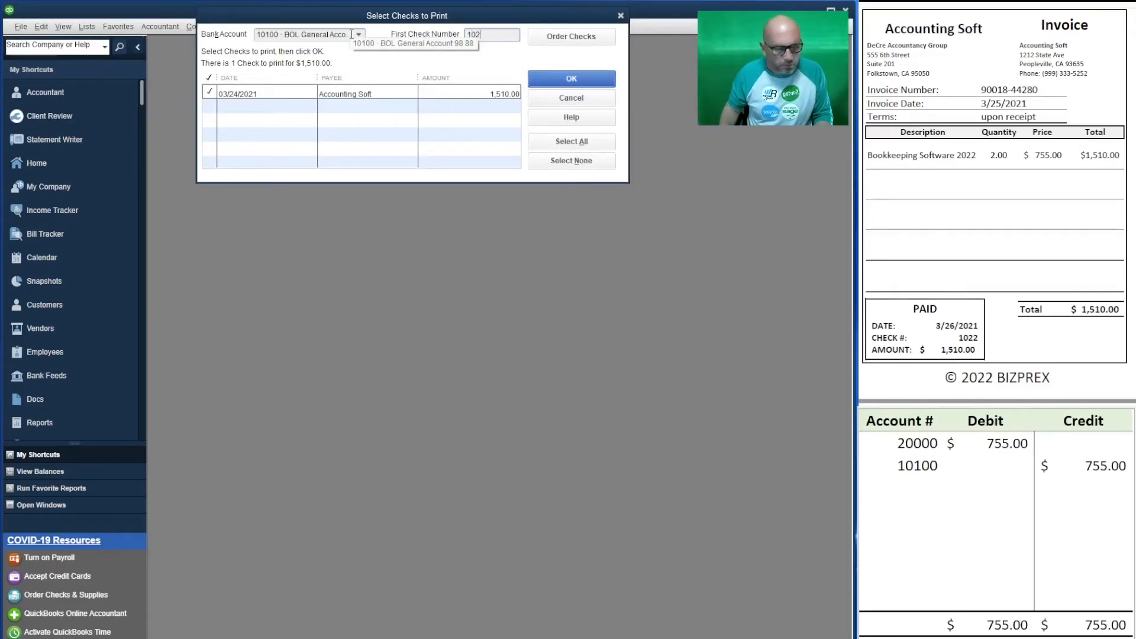
pyautogui.write('2')
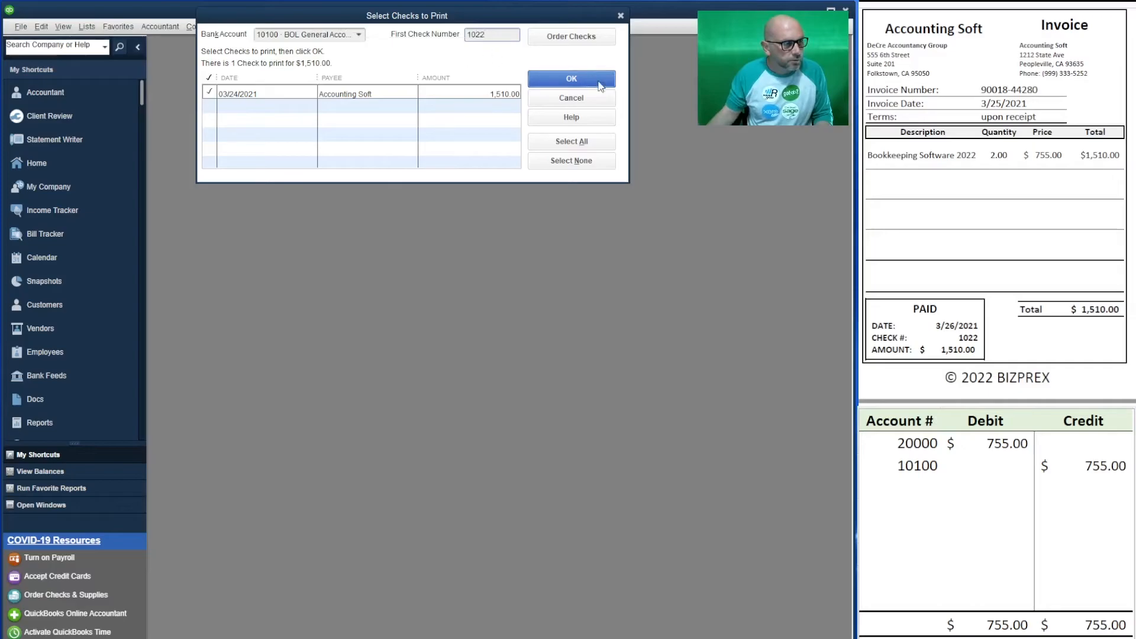
# - Change the worksheet amounts to a 1510 debit for account 20000 and a 1510 credit for account 10100
pyautogui.click(987, 446)
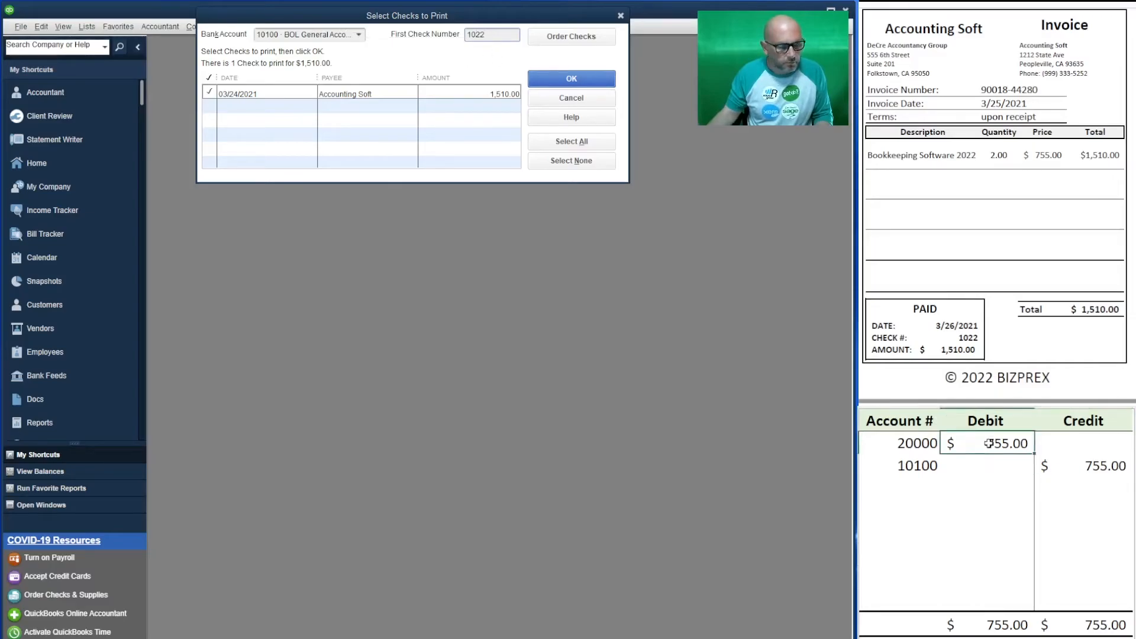
pyautogui.write('1,5')
pyautogui.write('10')
pyautogui.press('Return')
pyautogui.press('Right')
pyautogui.write('1510')
pyautogui.press('Return')
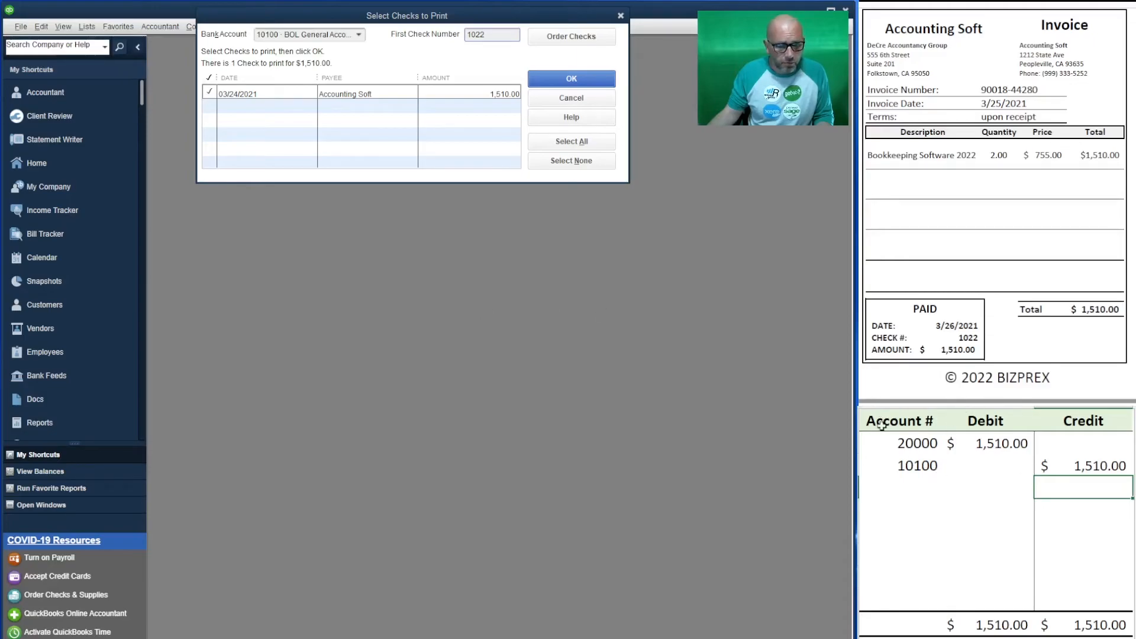
# - Print the Accounting Soft check as a voucher check and confirm that it printed correctly
pyautogui.click(583, 79)
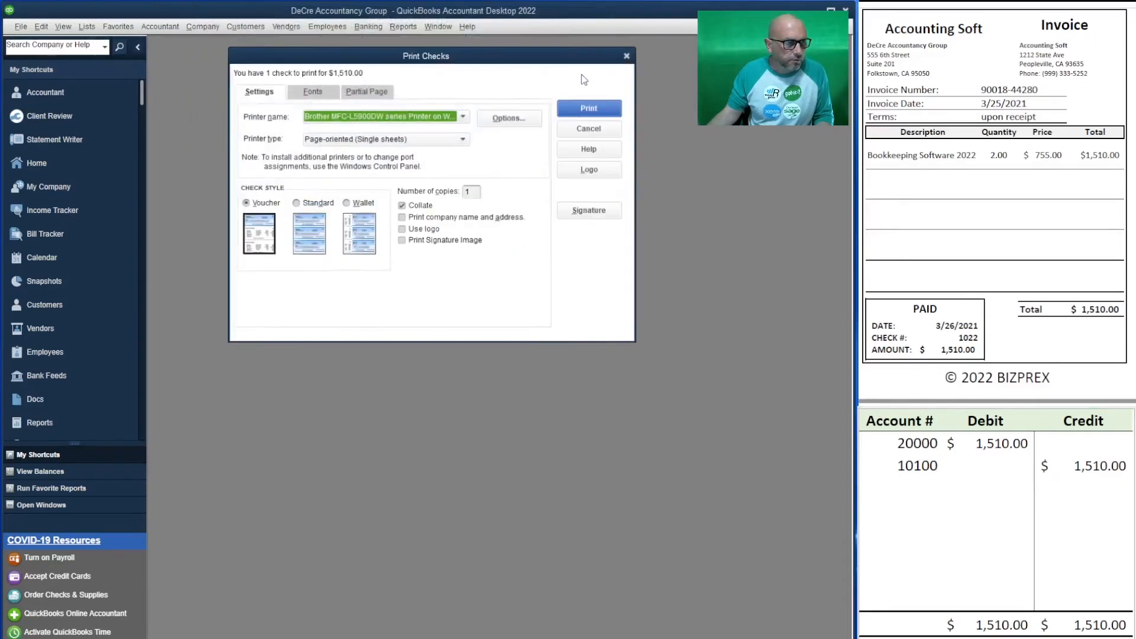
pyautogui.click(584, 110)
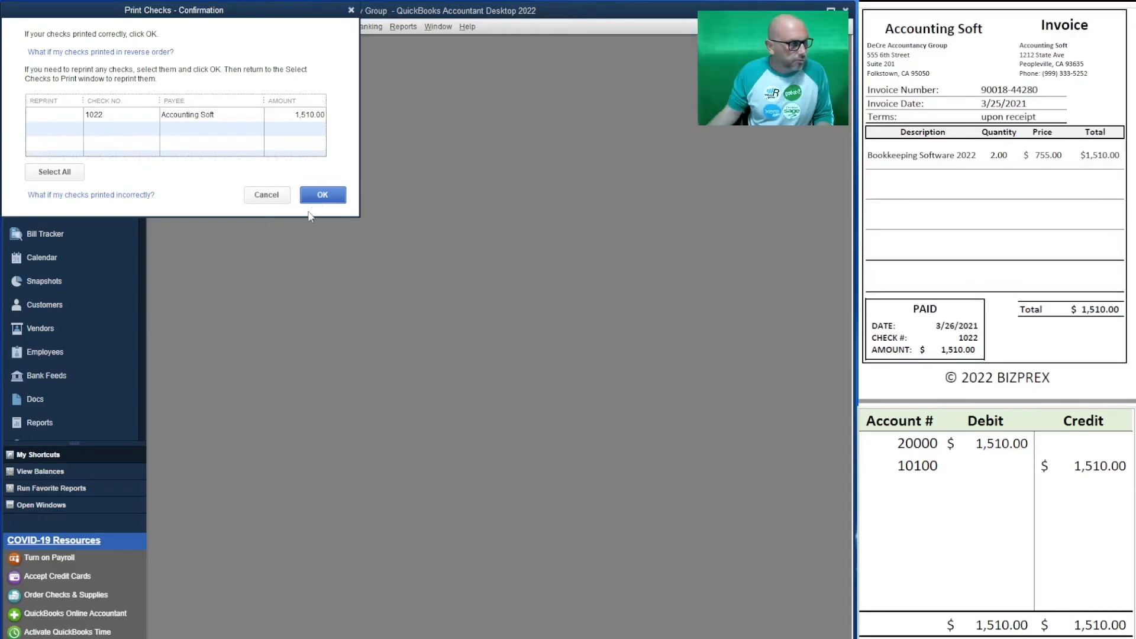
pyautogui.click(323, 194)
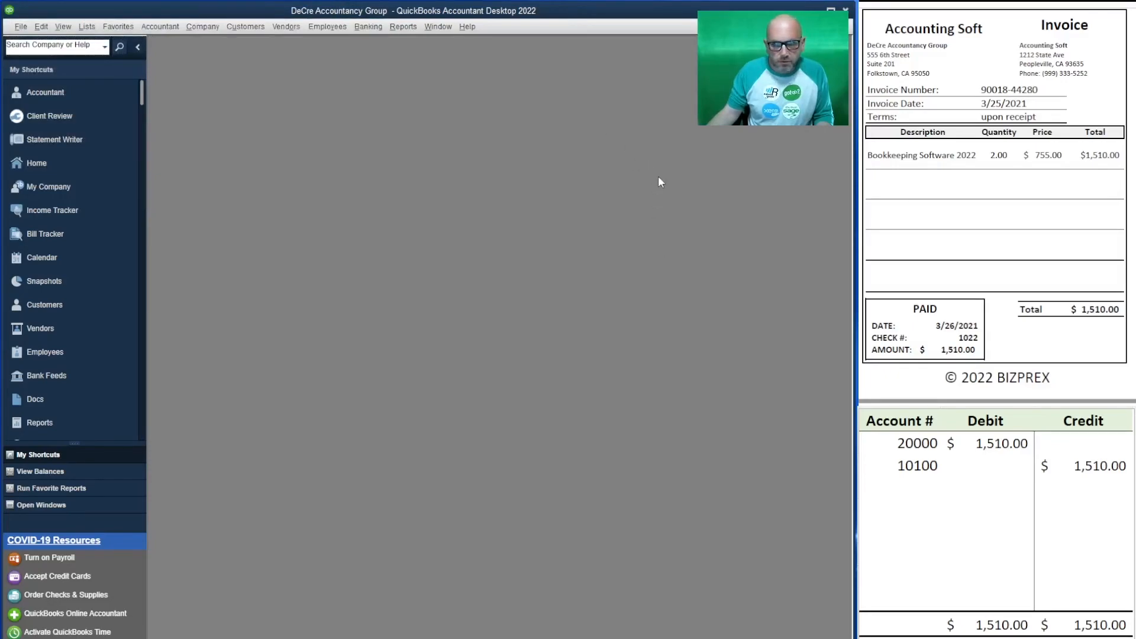
# - Select the Mobile Services Inc. bill for payment on 03/26/2021 and assign it check number 1021
pyautogui.click(276, 27)
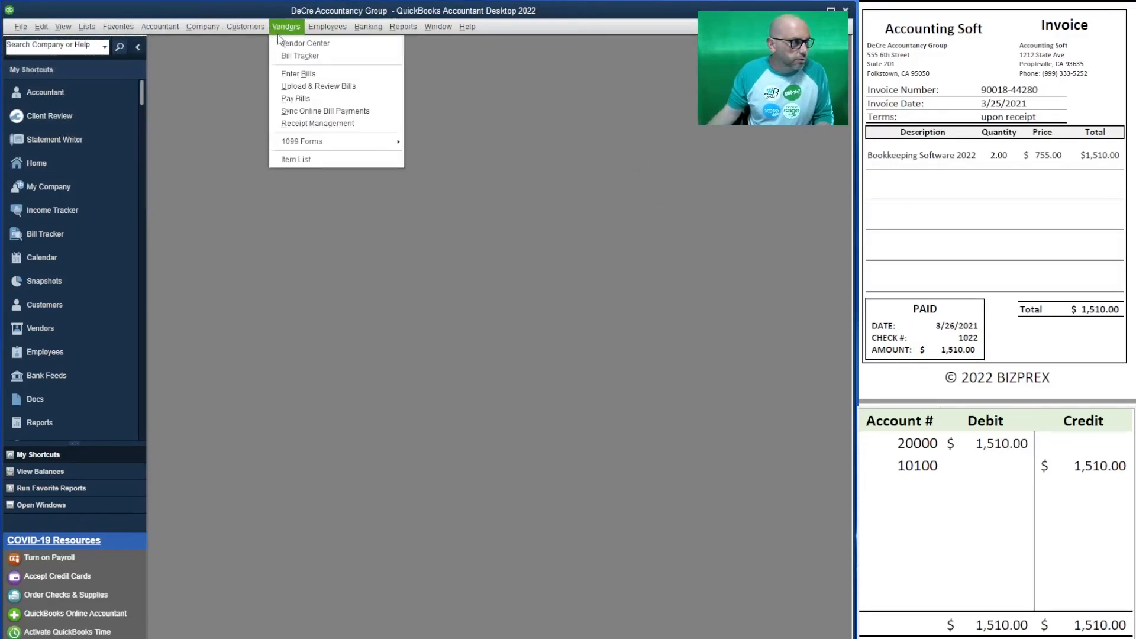
pyautogui.click(349, 98)
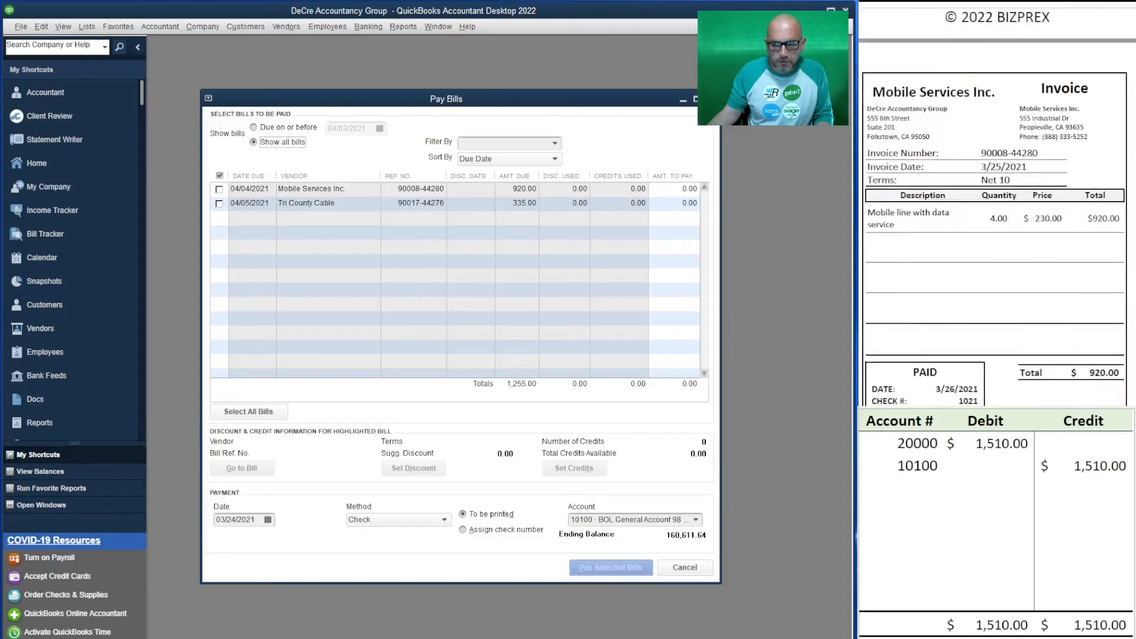
pyautogui.click(219, 189)
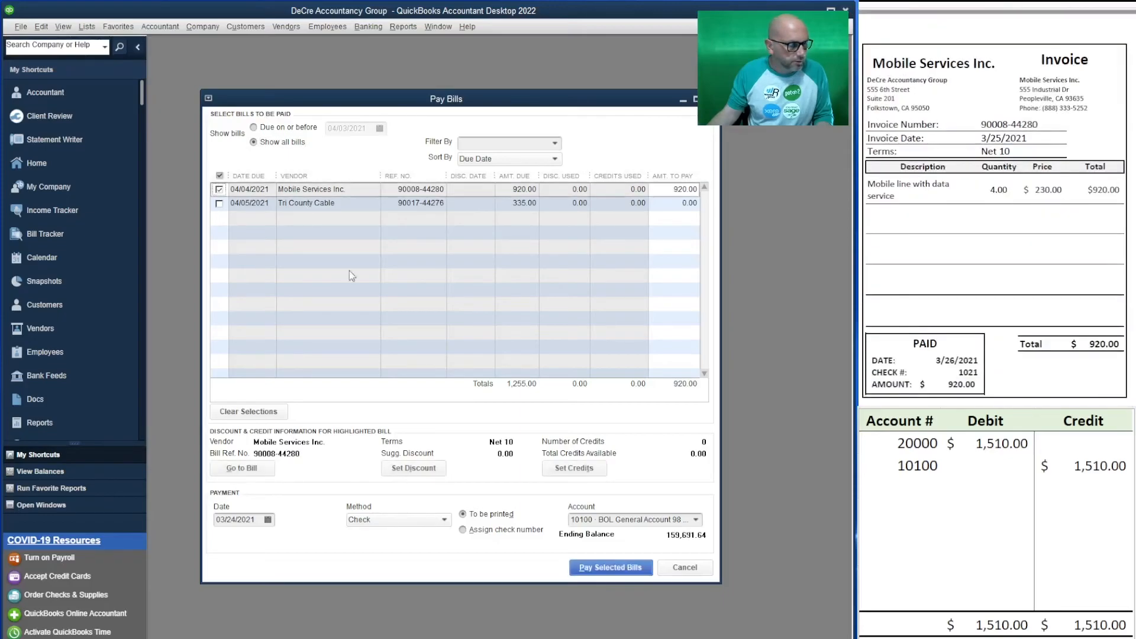
pyautogui.click(500, 530)
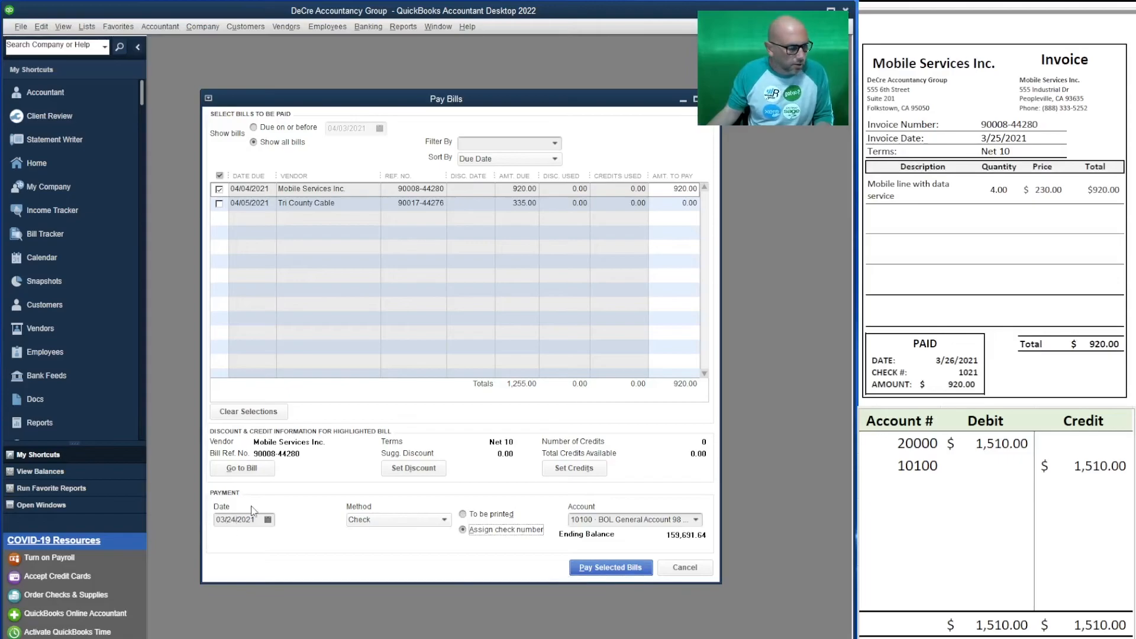
pyautogui.click(268, 520)
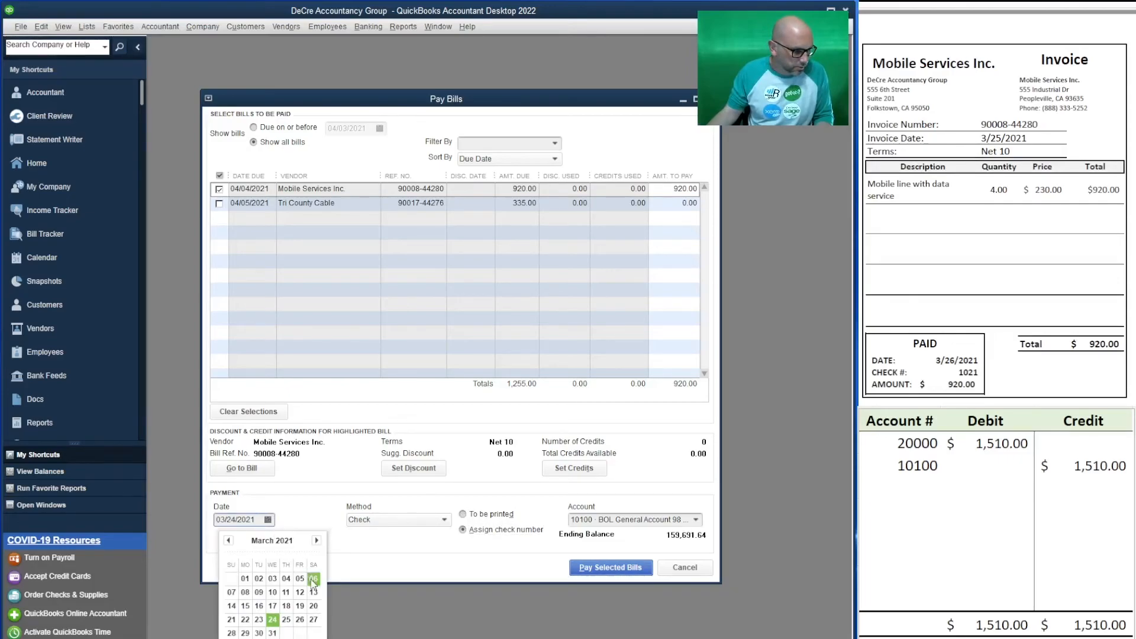
pyautogui.click(306, 628)
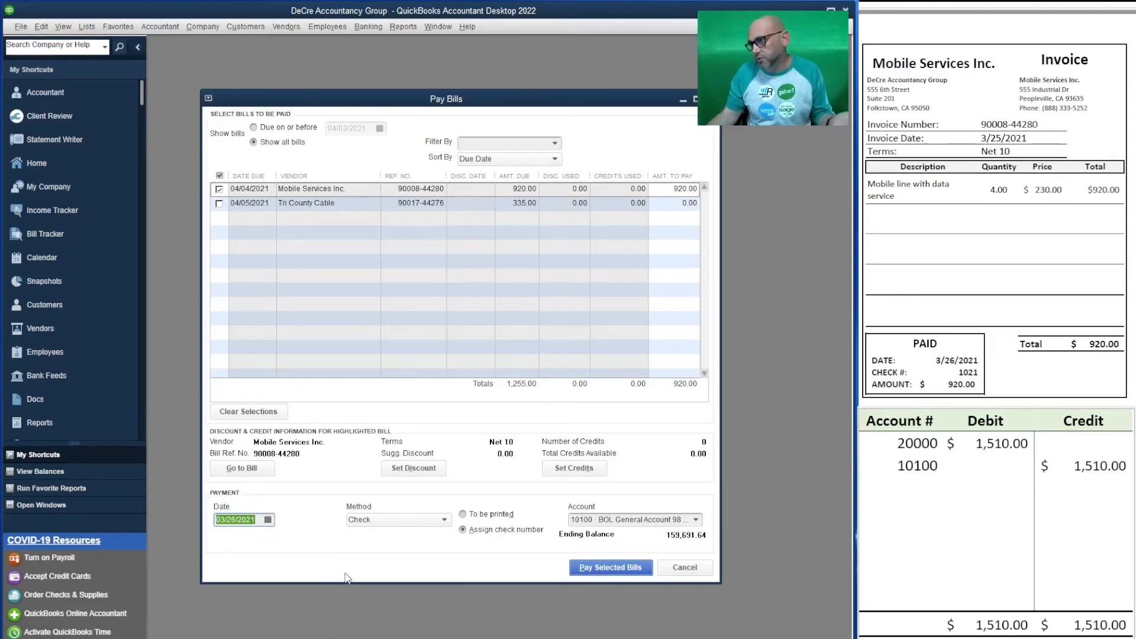
pyautogui.click(604, 568)
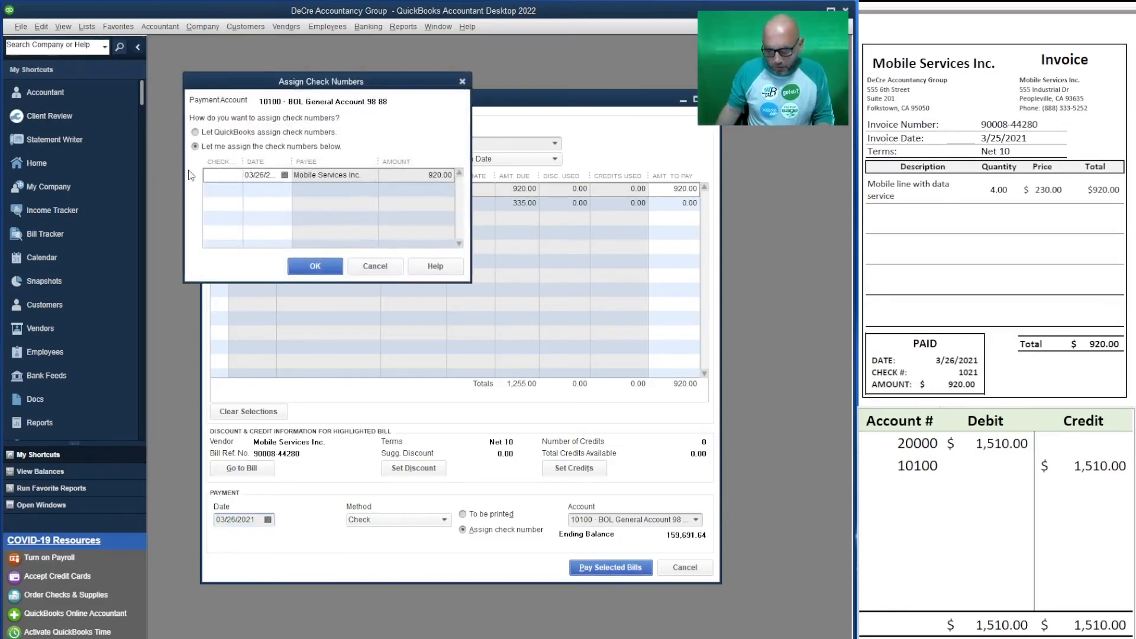
pyautogui.write('1021')
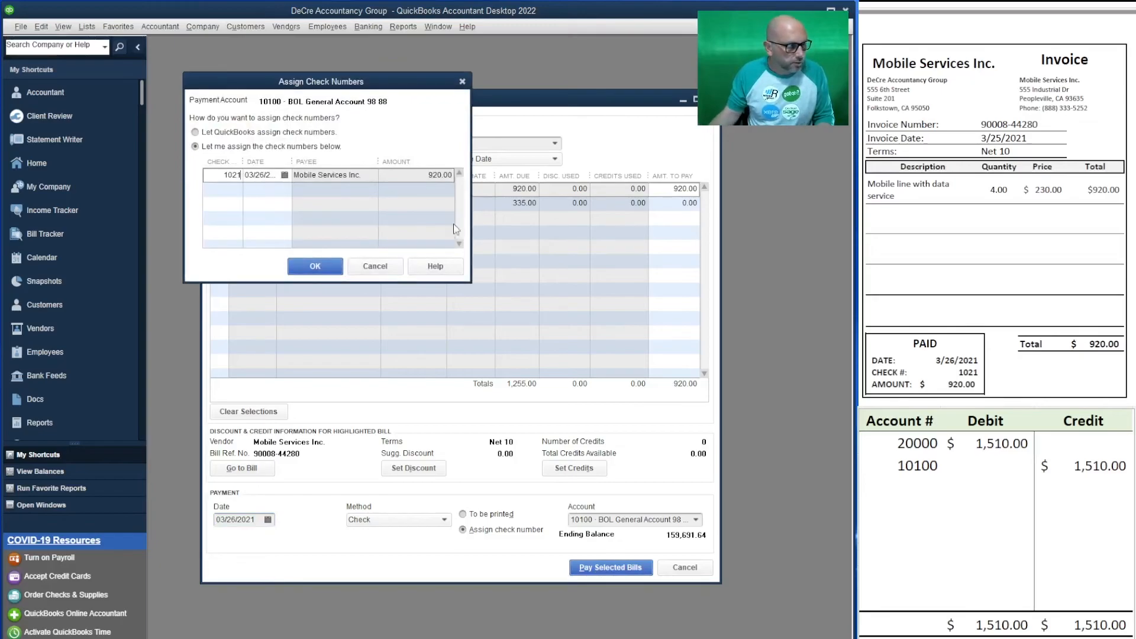
# - Change the worksheet amounts to a 920 debit for account 20000 and a 920 credit for account 10100
pyautogui.click(1004, 444)
pyautogui.write('950')
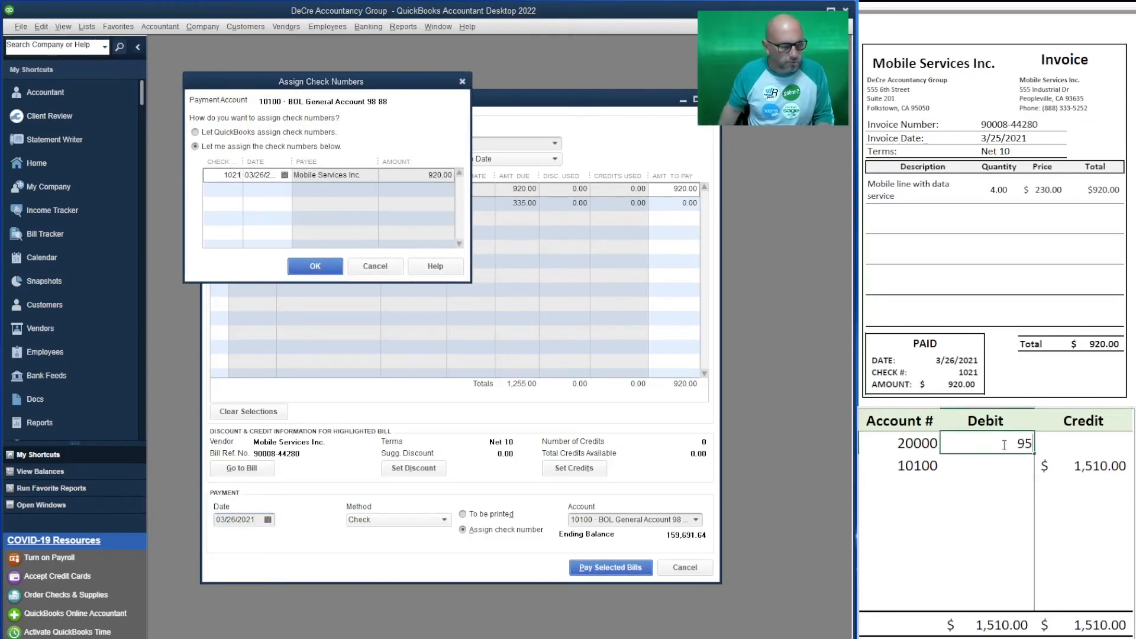
pyautogui.press('BackSpace')
pyautogui.press('BackSpace')
pyautogui.write('20')
pyautogui.hotkey('ctrl', 'Return')
pyautogui.press('Down')
pyautogui.press('Right')
pyautogui.write('920')
pyautogui.press('Return')
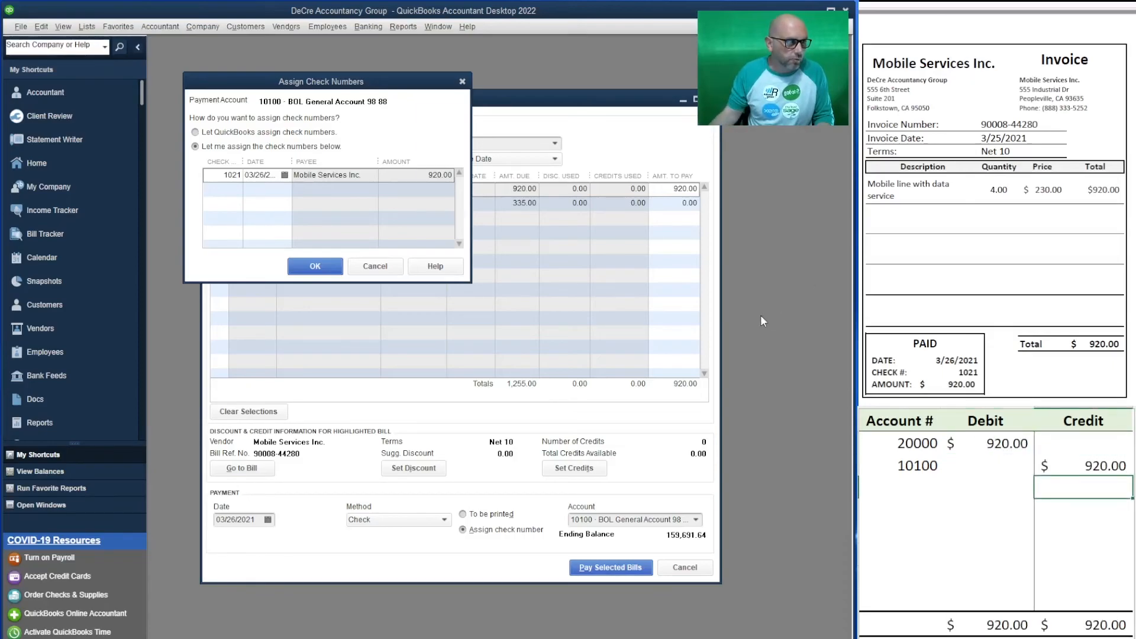
# - Enlarge the check number assignment window and record the Mobile Services Inc. payment
pyautogui.moveTo(471, 282); pyautogui.dragTo(715, 341)
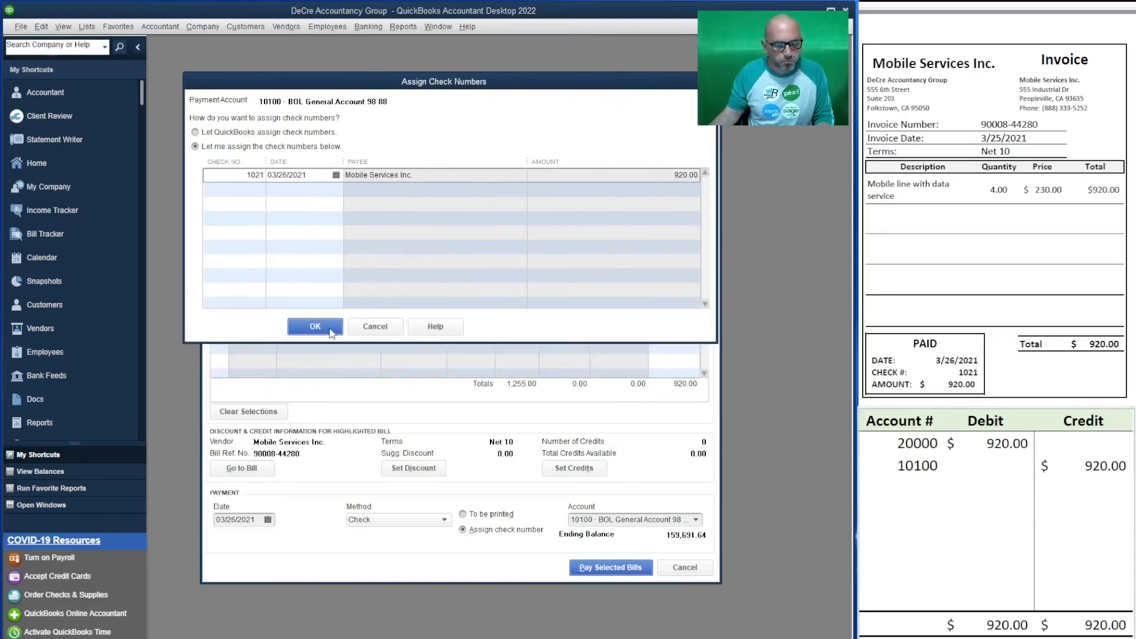
pyautogui.click(320, 327)
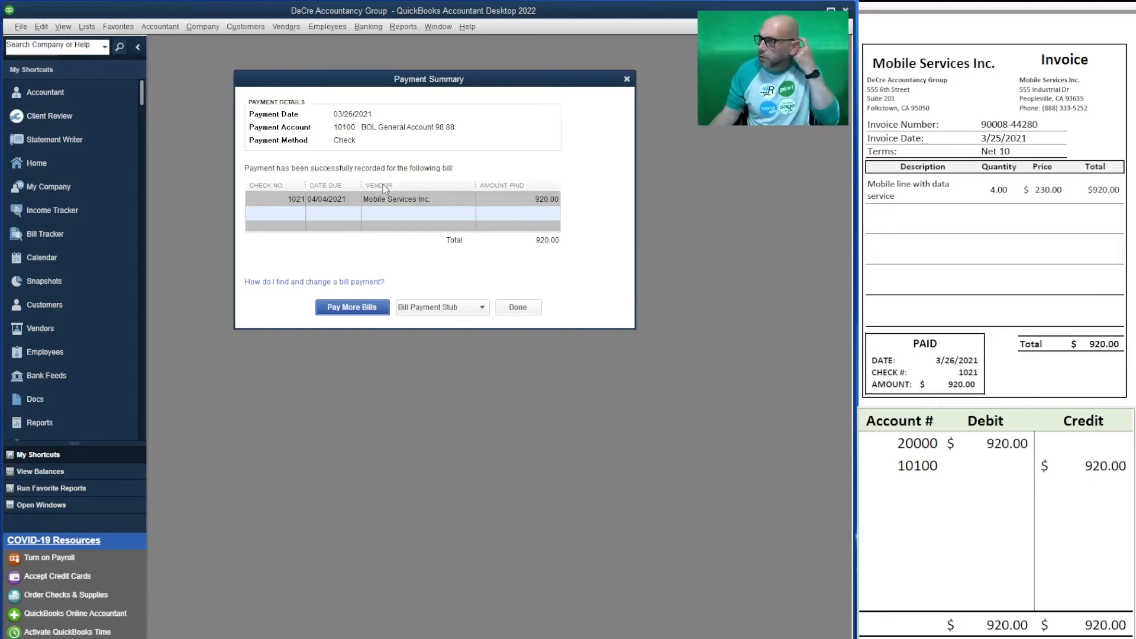
# - Select the Tri County Cable bill for payment on 03/28/2021 and assign it check number 1023
pyautogui.click(346, 307)
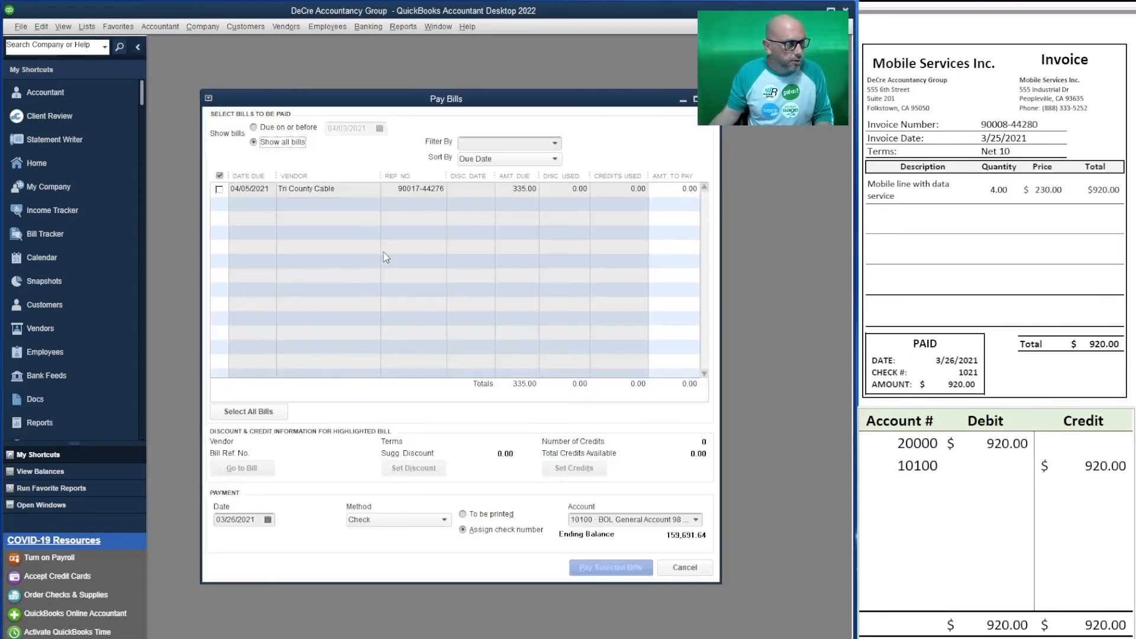
pyautogui.click(218, 189)
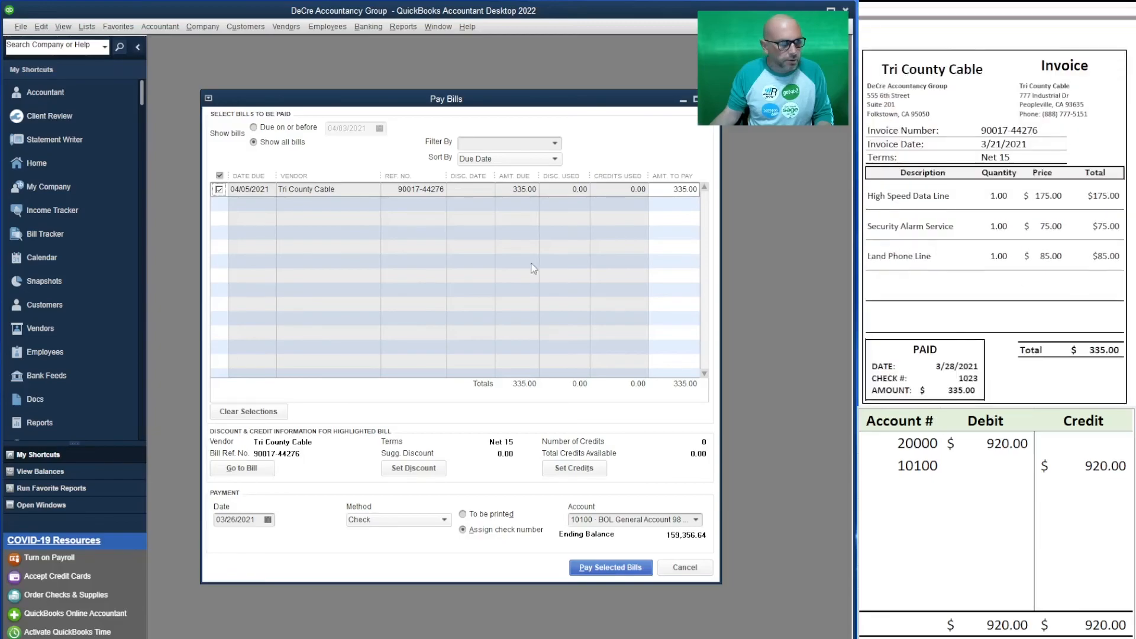
pyautogui.click(267, 520)
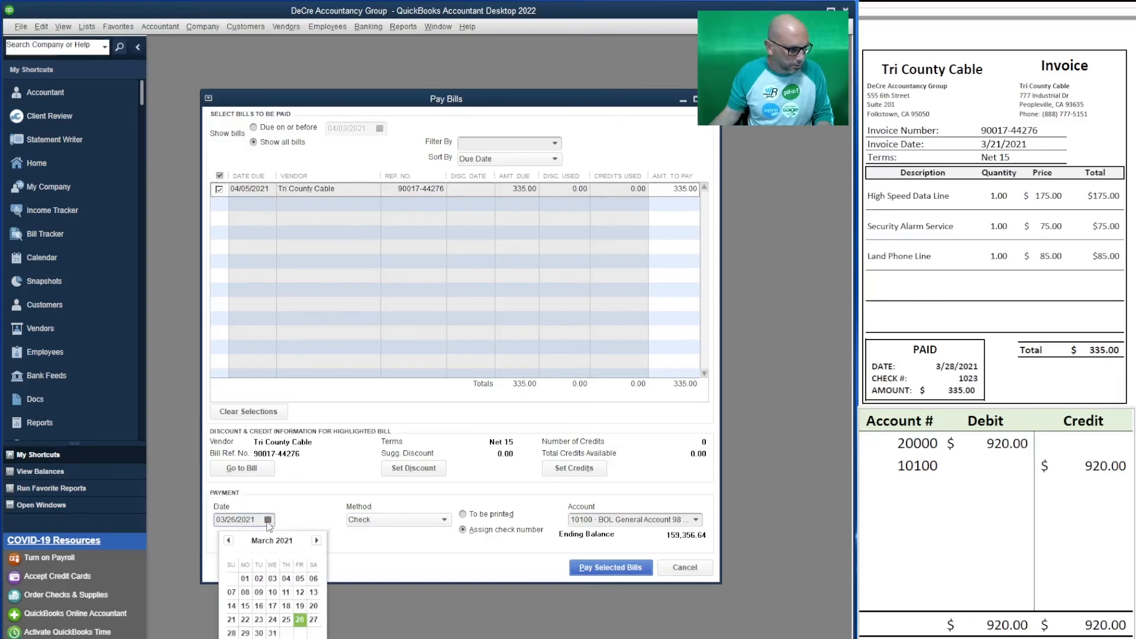
pyautogui.click(241, 618)
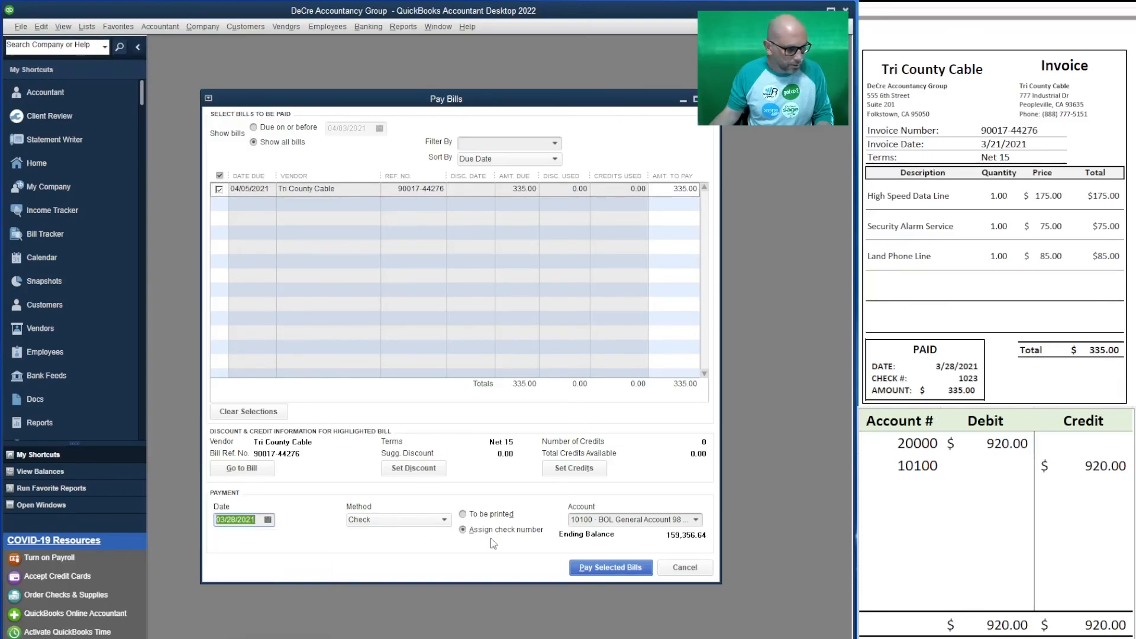
pyautogui.click(606, 568)
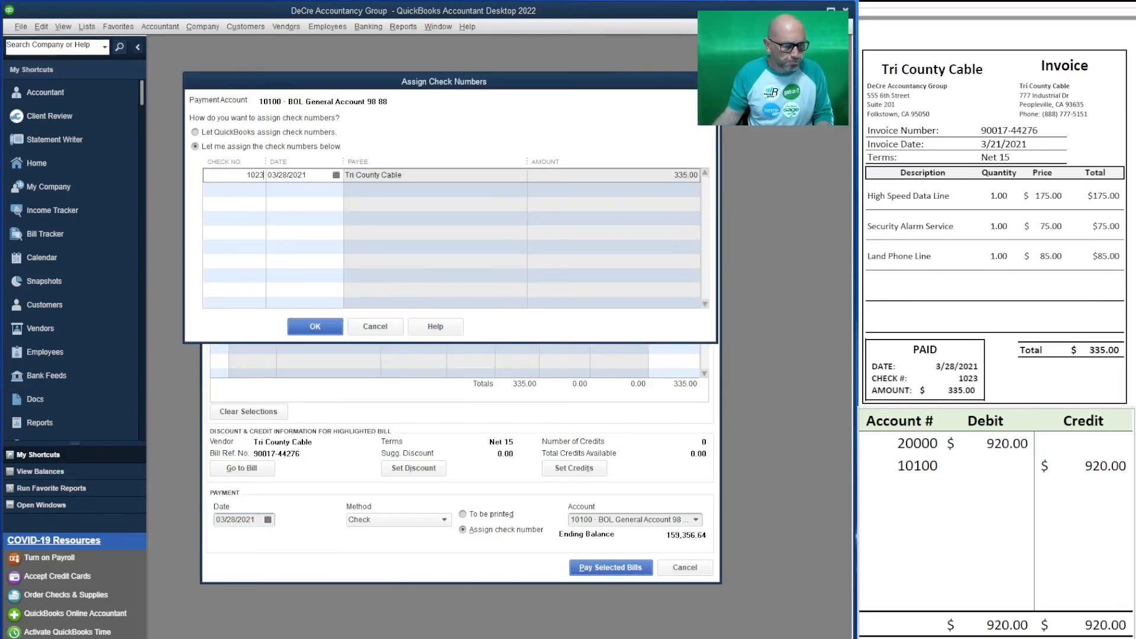
# - Change the worksheet amounts to a 335 debit for account 20000 and a 335 credit for account 10100
pyautogui.click(1001, 444)
pyautogui.write('335')
pyautogui.press('Return')
pyautogui.write('335')
pyautogui.press('Return')
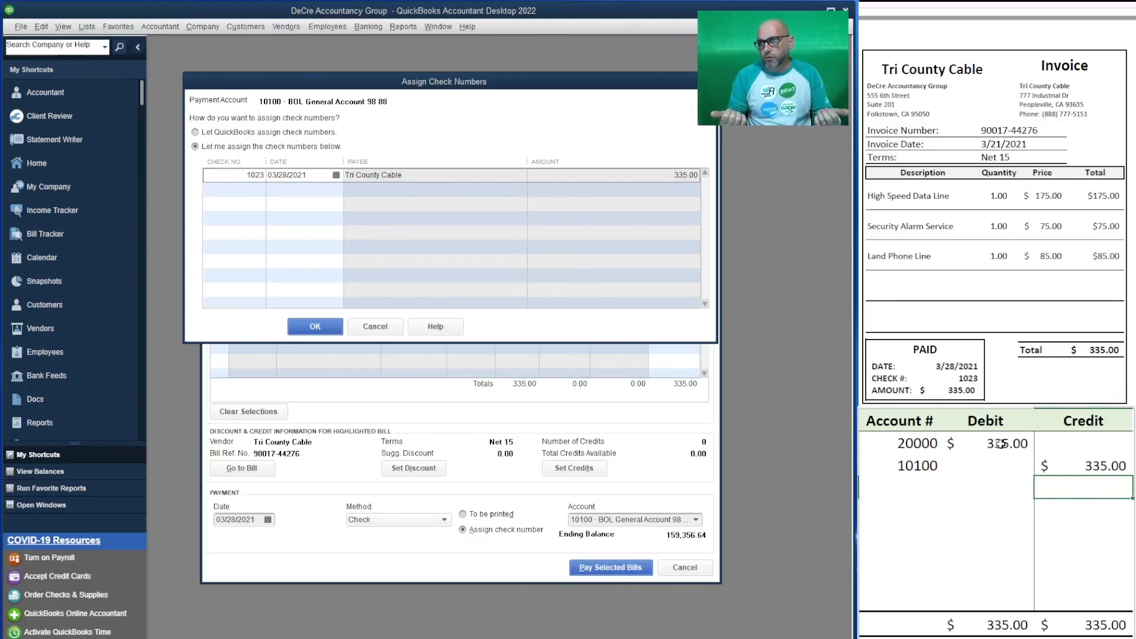
# - Record the Tri County Cable payment and finish paying bills by closing the payment summary
pyautogui.click(317, 330)
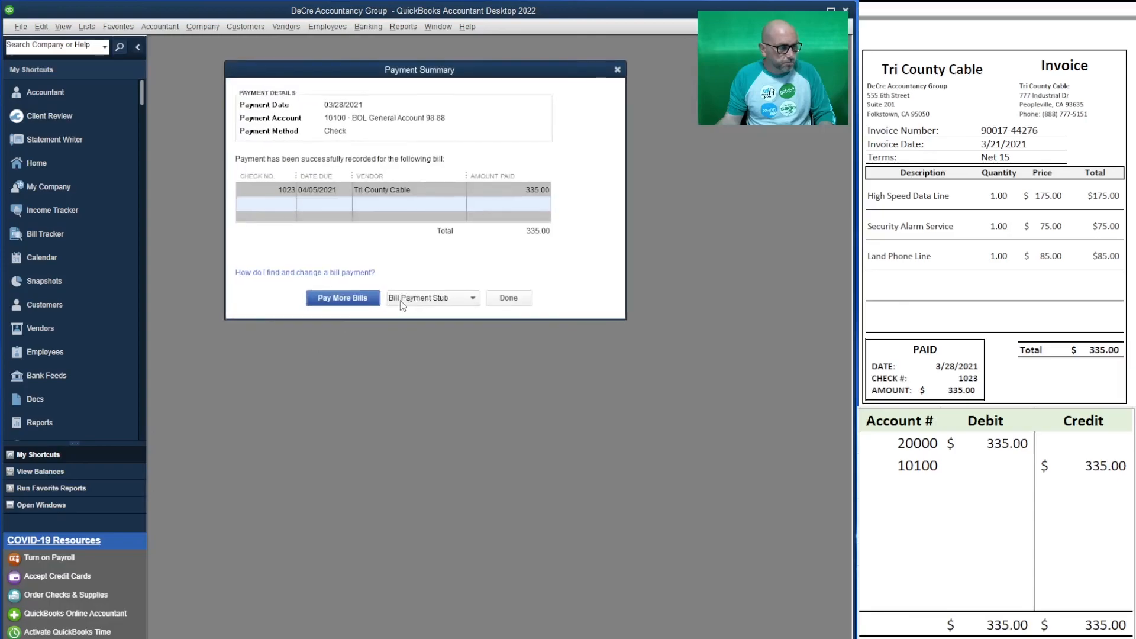
pyautogui.click(508, 300)
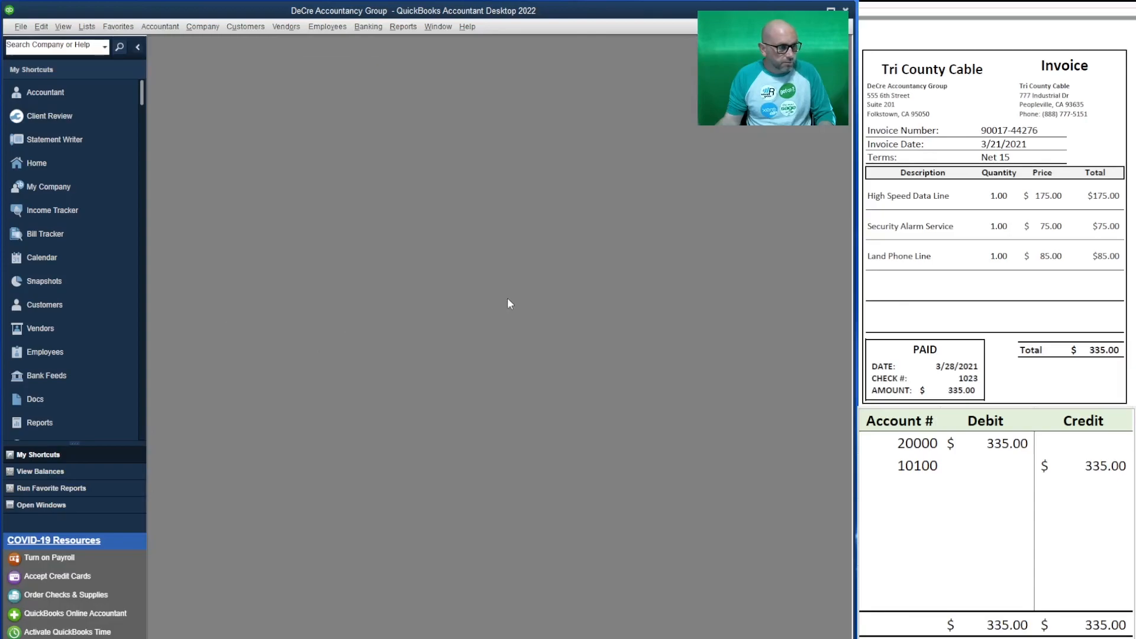
pyautogui.scroll(-5, 993, 207)
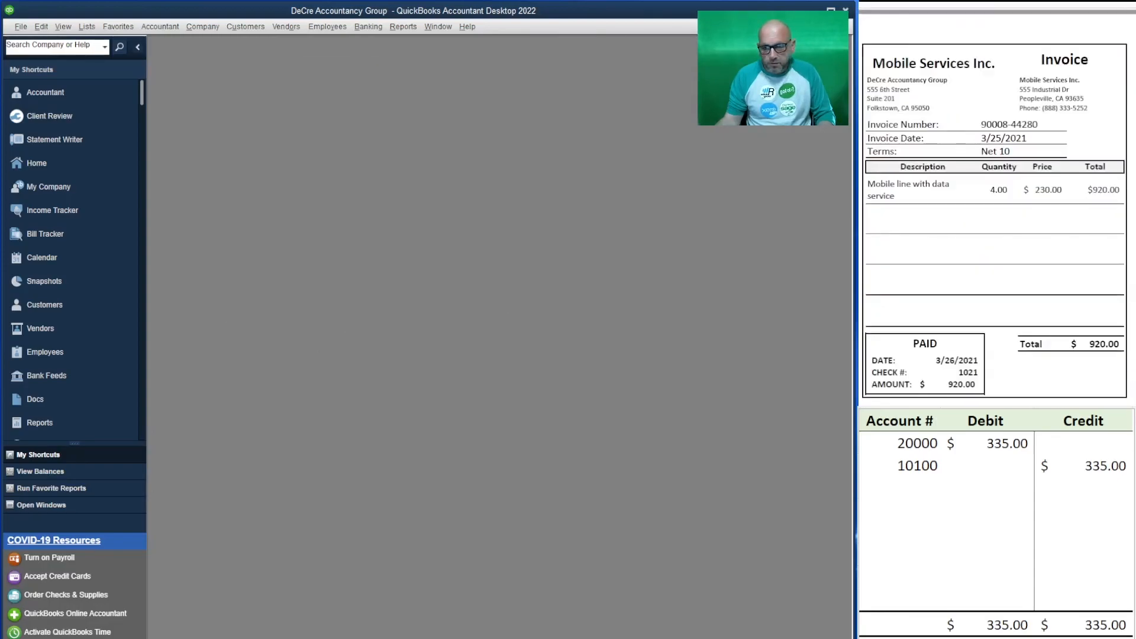
pyautogui.scroll(-10, 997, 207)
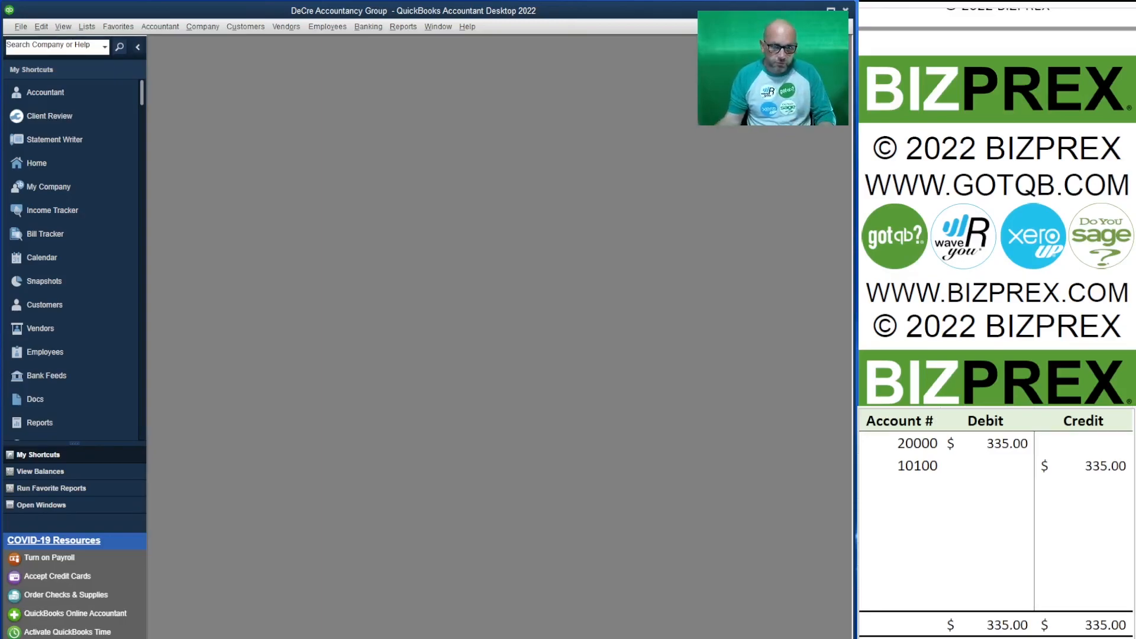
pyautogui.click(1088, 481)
pyautogui.moveTo(1051, 469); pyautogui.dragTo(1051, 469)
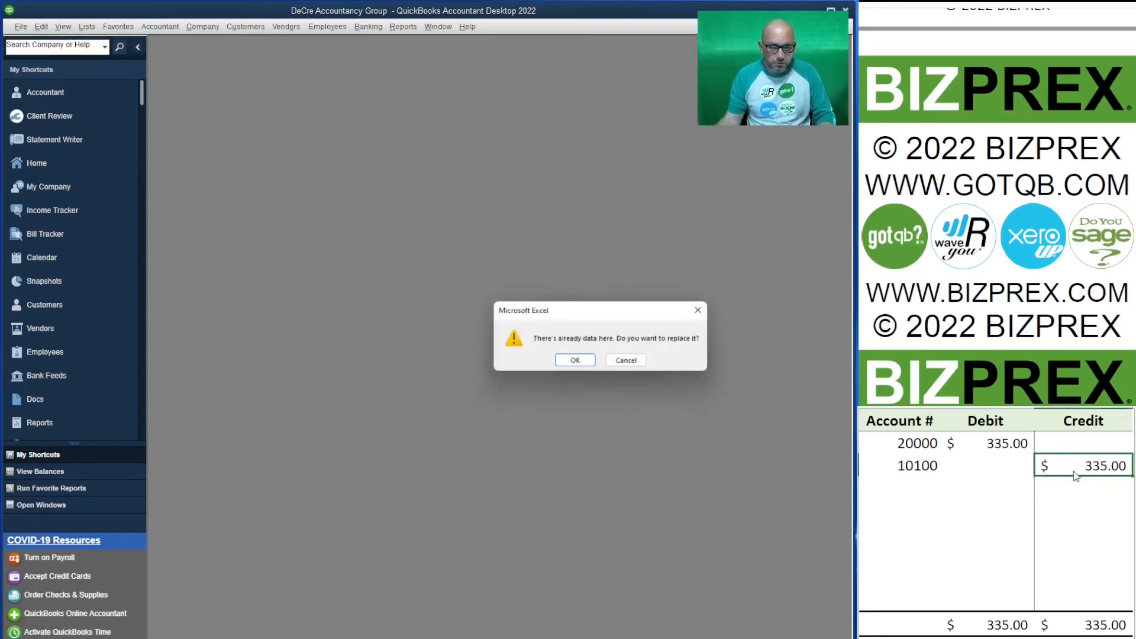
pyautogui.click(627, 362)
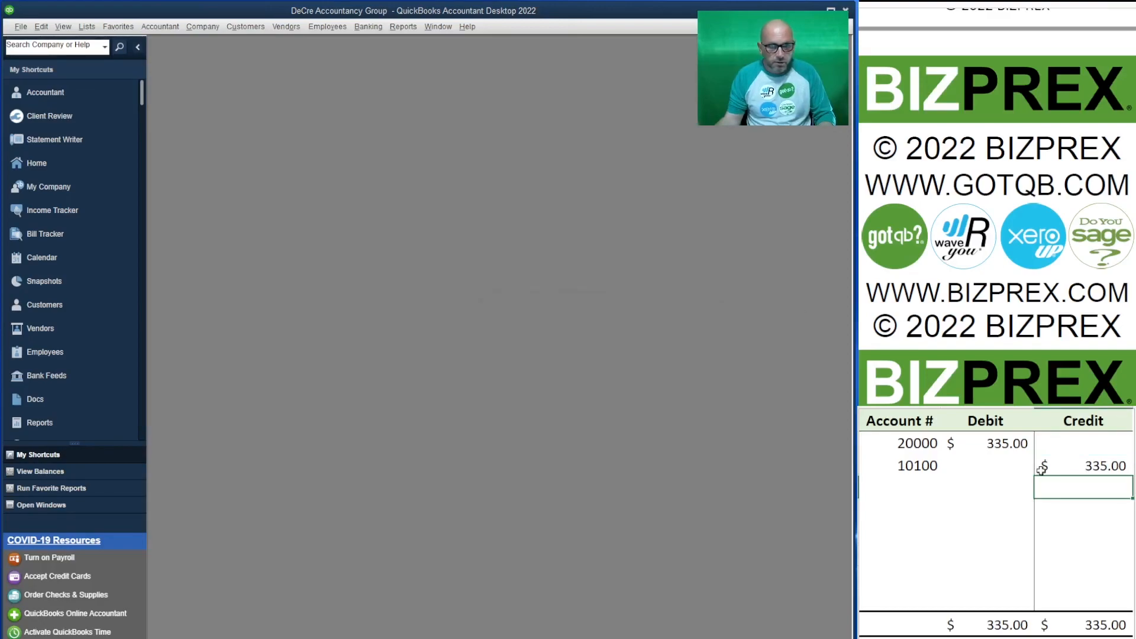
# - Select the account 20000 and 10100 rows with their debit and credit amounts in the worksheet
pyautogui.moveTo(1047, 464); pyautogui.dragTo(926, 446)
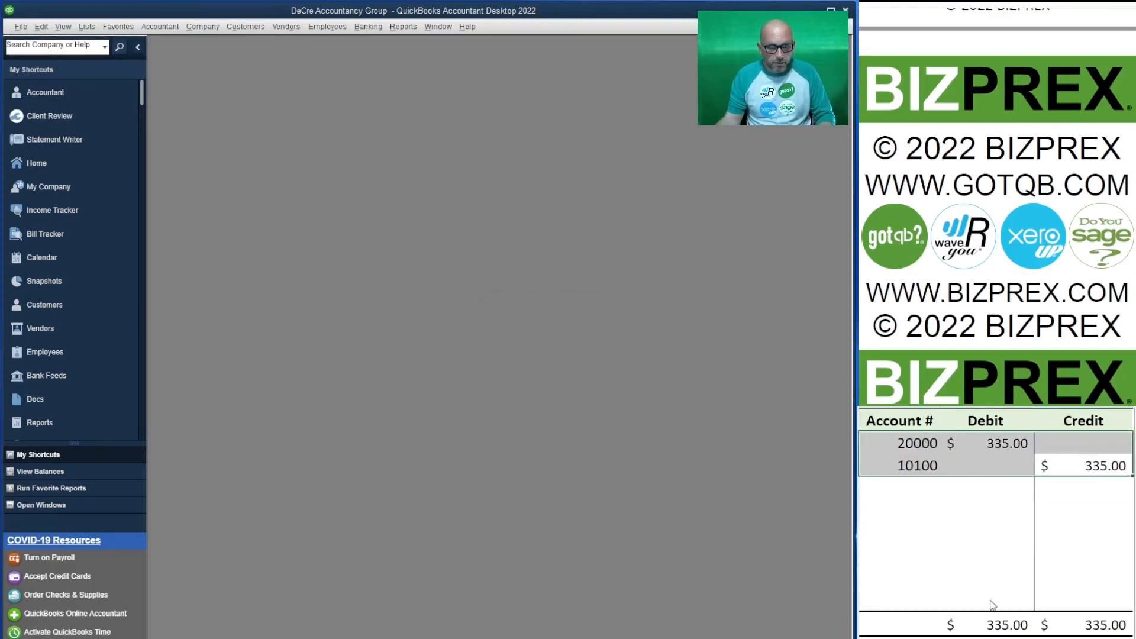